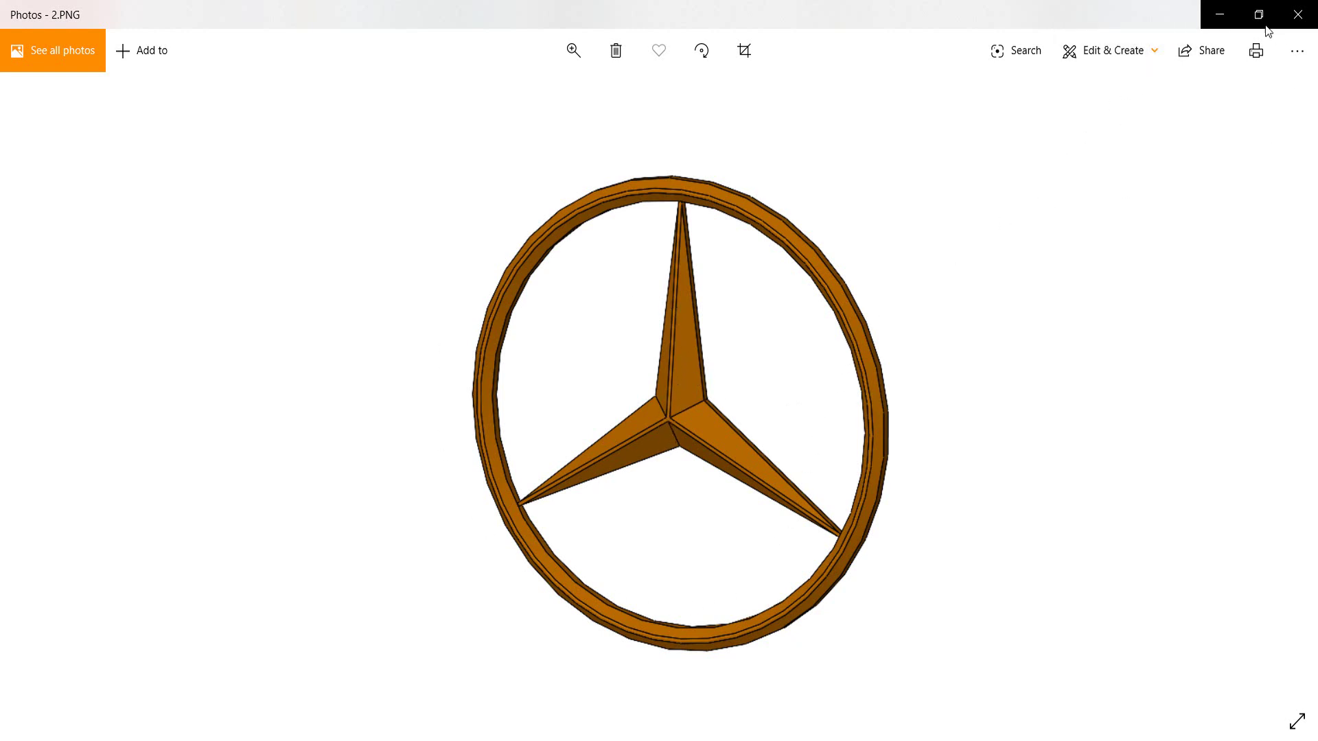
Close the reference photo of the finished copper logo to reveal the empty SOLIDWORKS part
{"action": "left_click", "coordinate": [1203, 21]}
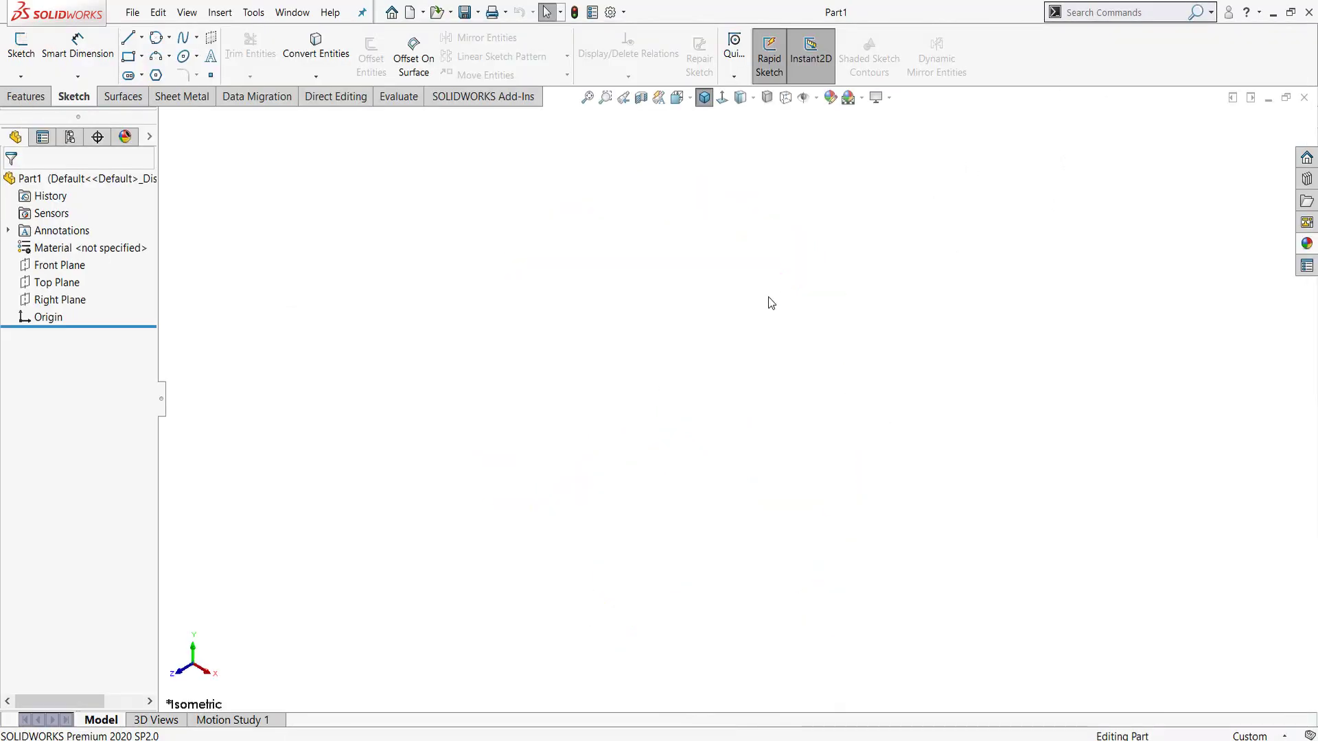
On the Front Plane, sketch a 3-sided polygon with its inscribed circle centred on the origin
{"action": "left_click", "coordinate": [45, 267]}
{"action": "left_click", "coordinate": [58, 250]}
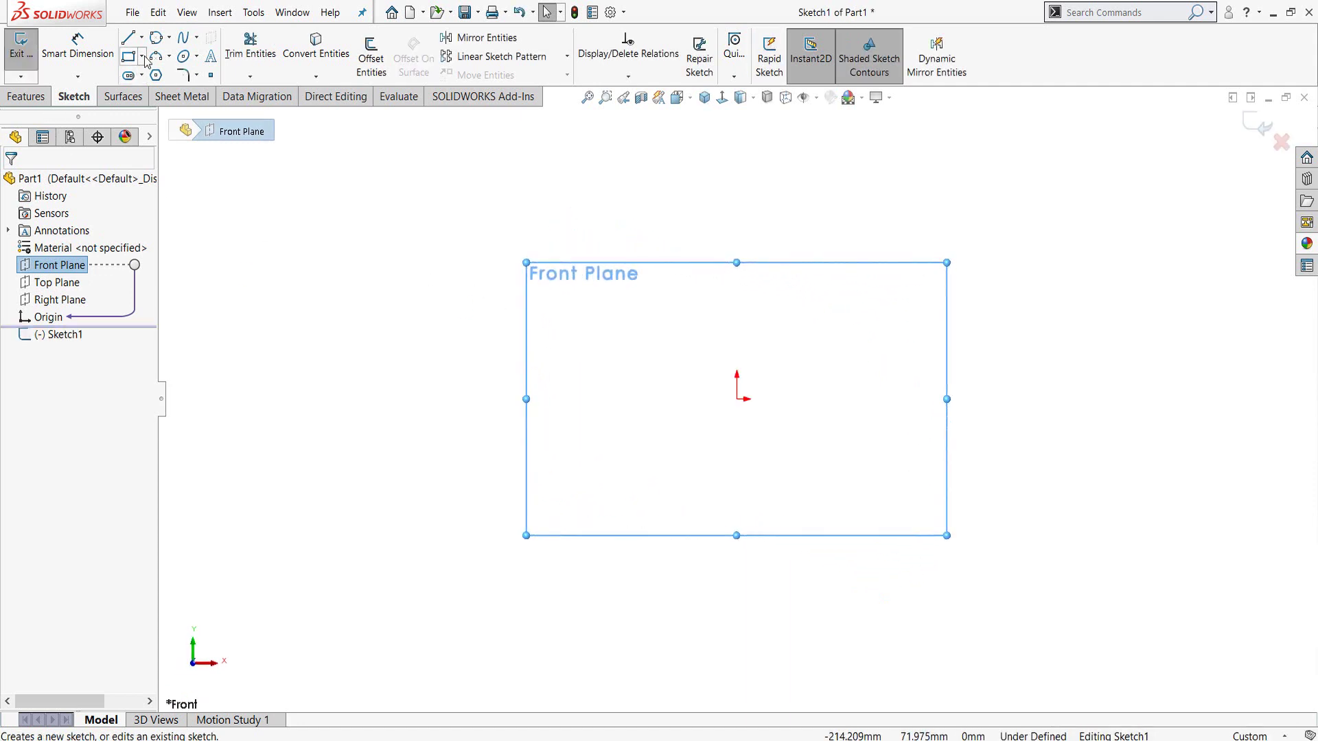
{"action": "left_click", "coordinate": [157, 75]}
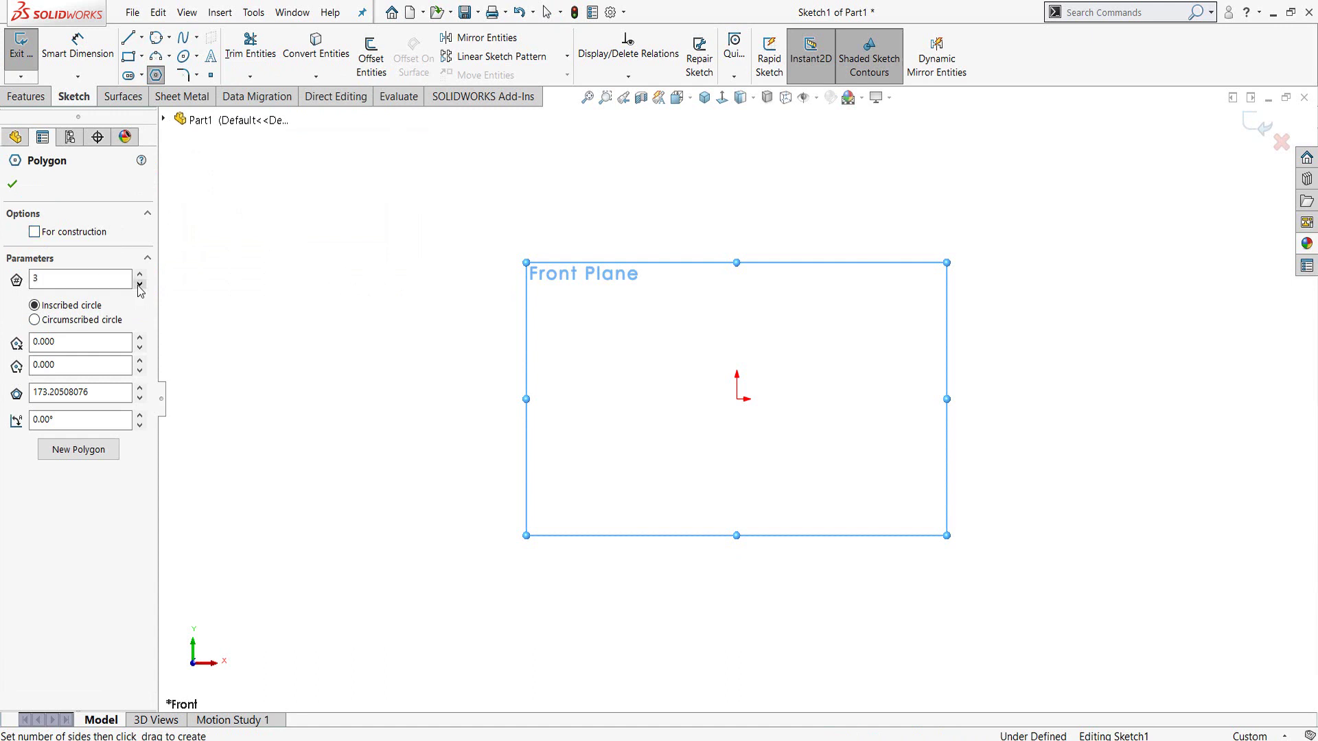
{"action": "left_click", "coordinate": [50, 276]}
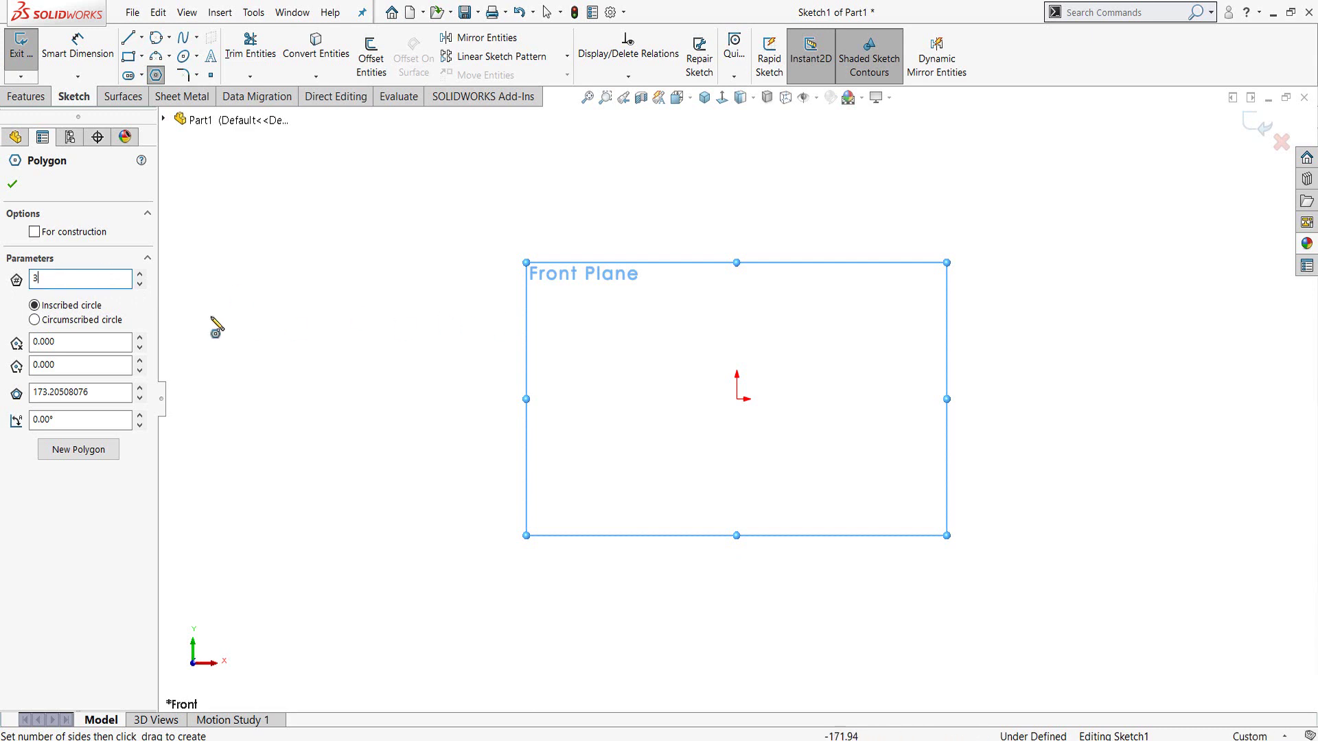
{"action": "mouse_move", "coordinate": [741, 400]}
{"action": "left_mouse_down"}
{"action": "mouse_move", "coordinate": [942, 465]}
{"action": "mouse_move", "coordinate": [833, 340]}
{"action": "left_mouse_up"}
{"action": "key", "text": "Escape"}
{"action": "right_click_drag", "start_coordinate": [894, 471], "coordinate": [904, 357]}
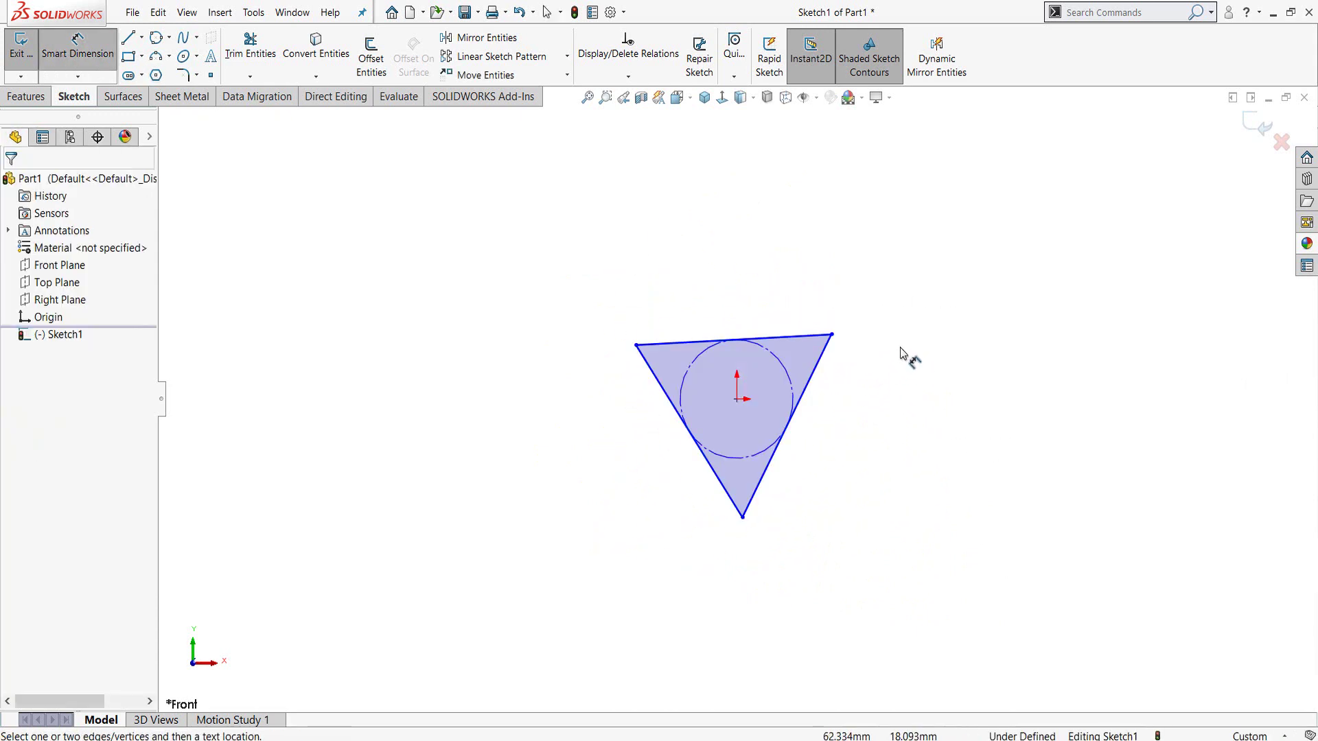
Dimension the inscribed circle to a 5 mm diameter
{"action": "left_click", "coordinate": [785, 369]}
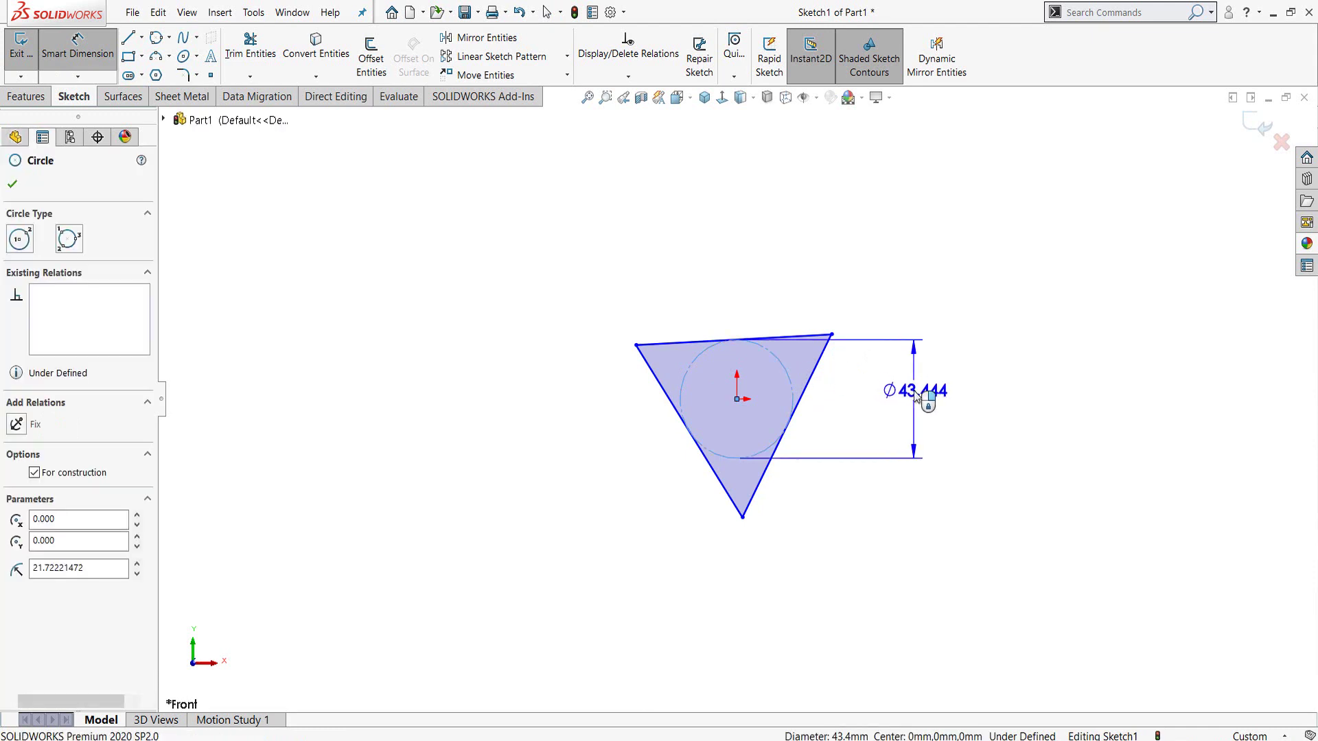
{"action": "left_click", "coordinate": [916, 397]}
{"action": "type", "text": "5"}
{"action": "key", "text": "Return"}
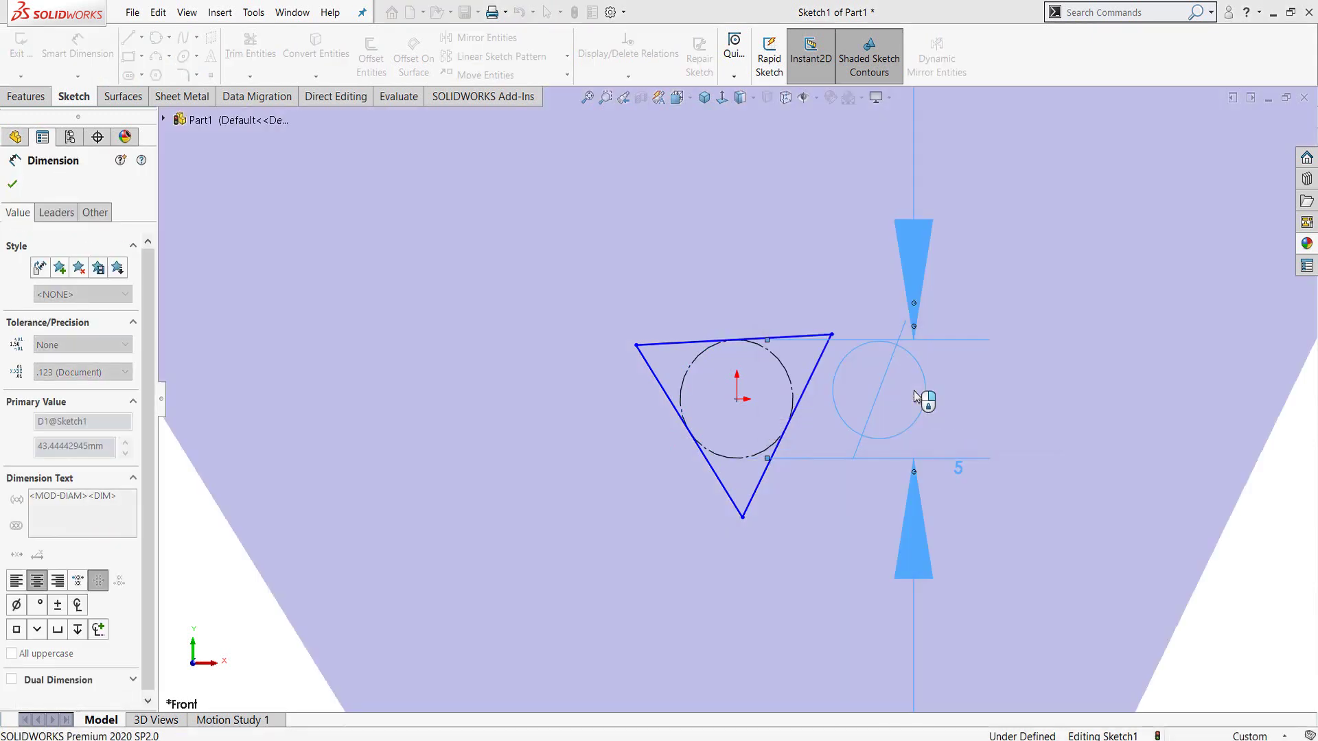
{"action": "scroll", "coordinate": [780, 403], "scroll_direction": "up", "scroll_amount": 4}
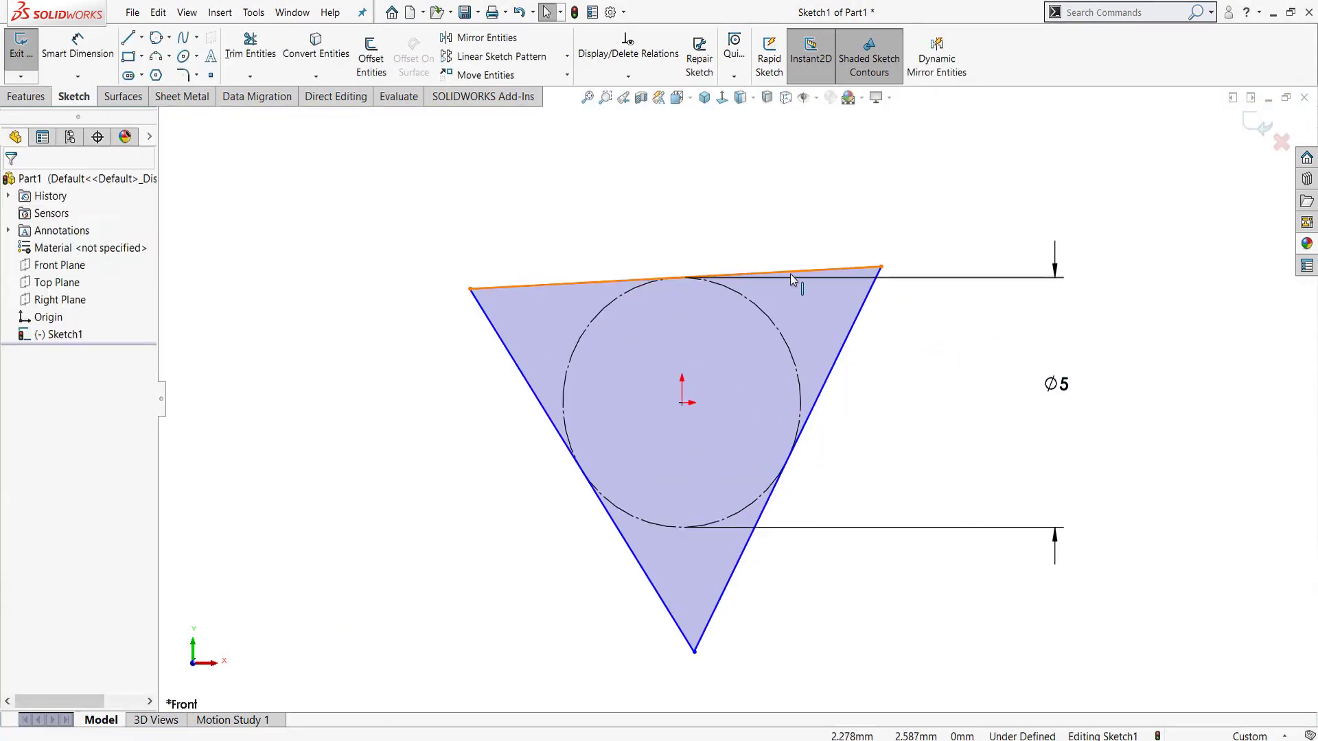
Convert the triangle's three sides to construction lines
{"action": "left_click", "coordinate": [789, 272]}
{"action": "left_click", "coordinate": [851, 334], "text": "ctrl"}
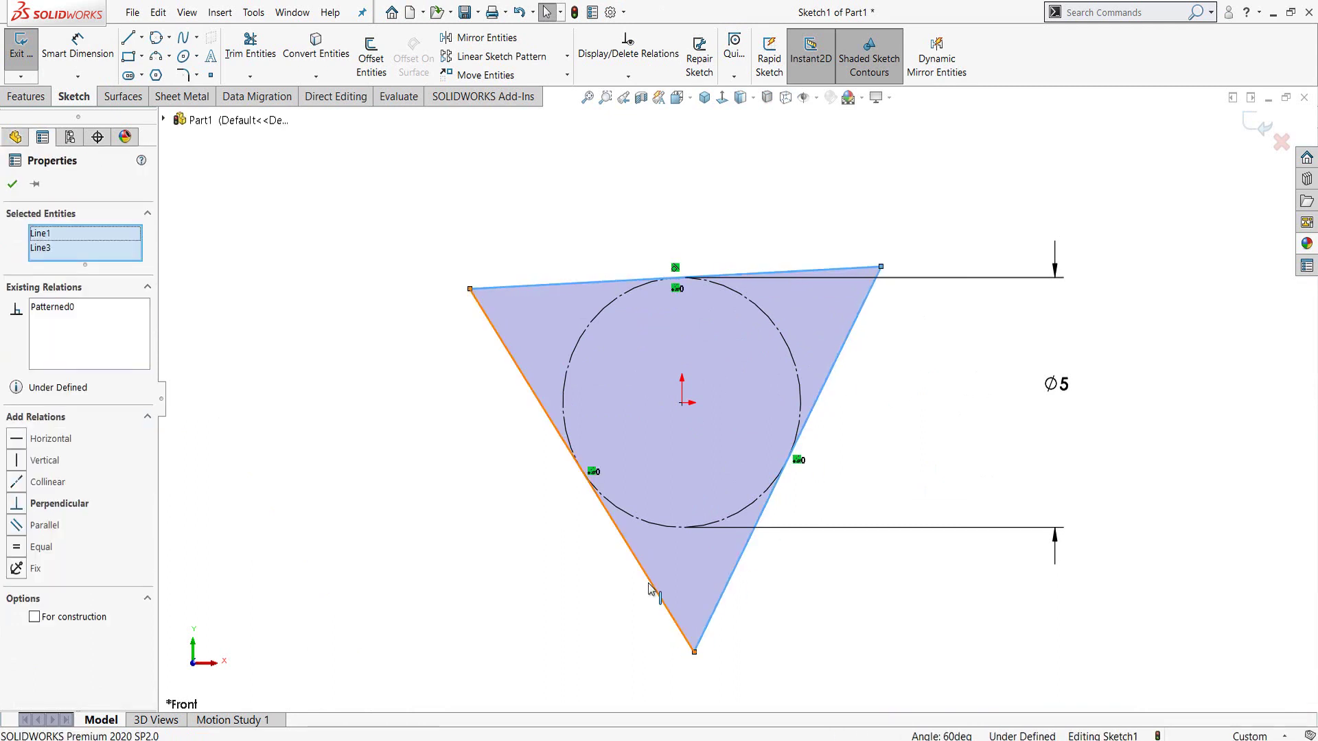
{"action": "left_click", "coordinate": [652, 586], "text": "ctrl"}
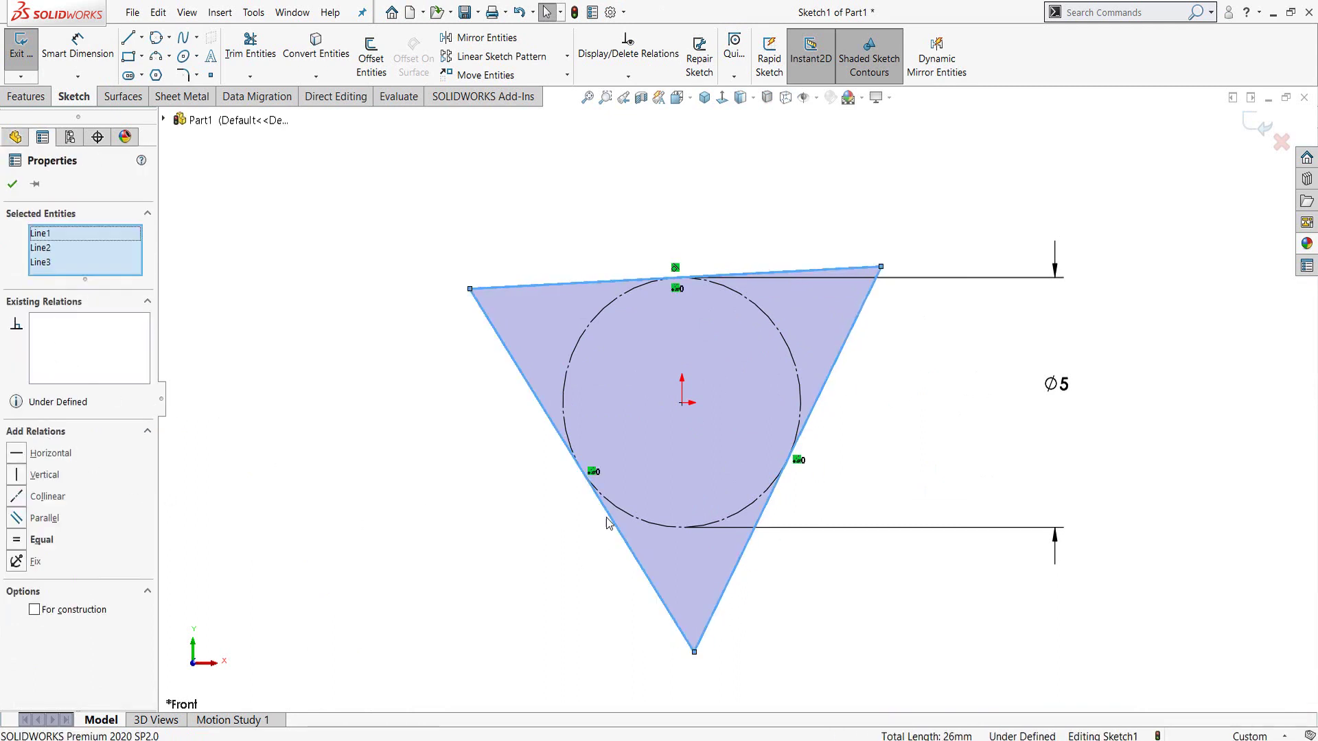
{"action": "left_click", "coordinate": [34, 610]}
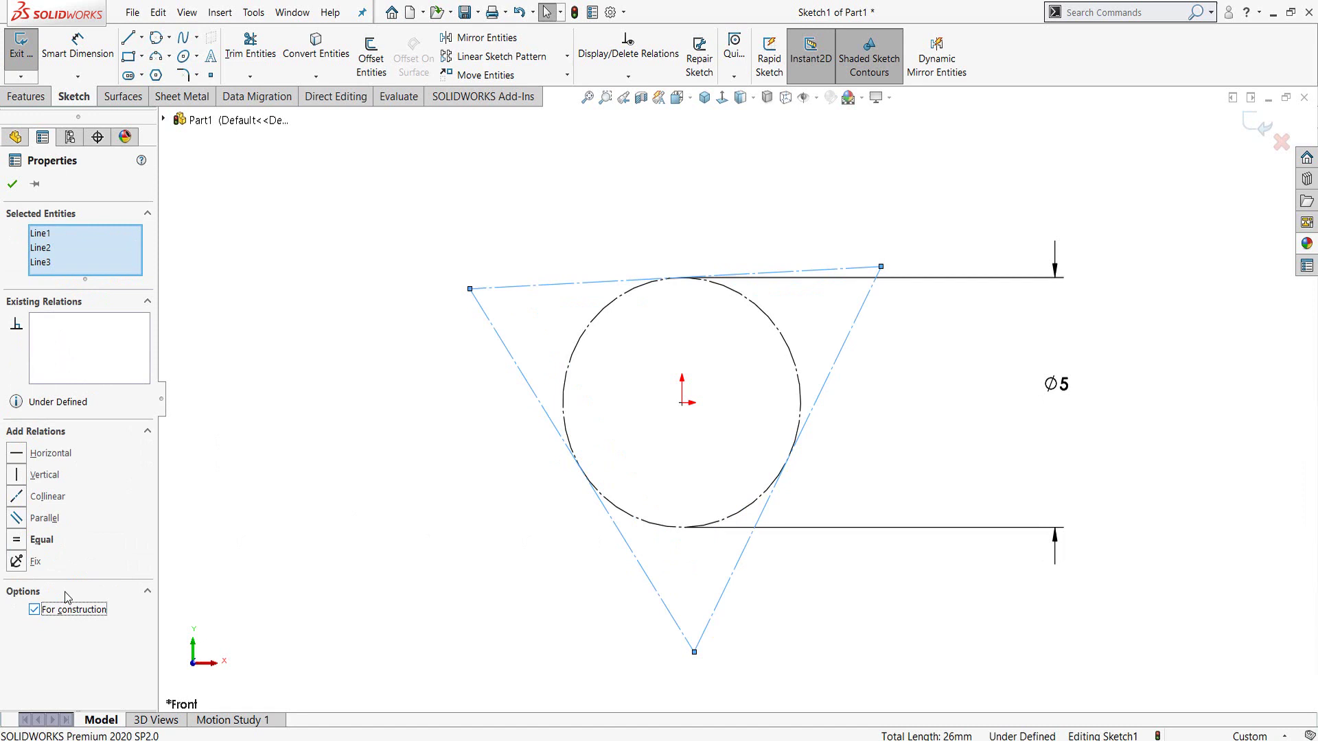
{"action": "left_click", "coordinate": [8, 185]}
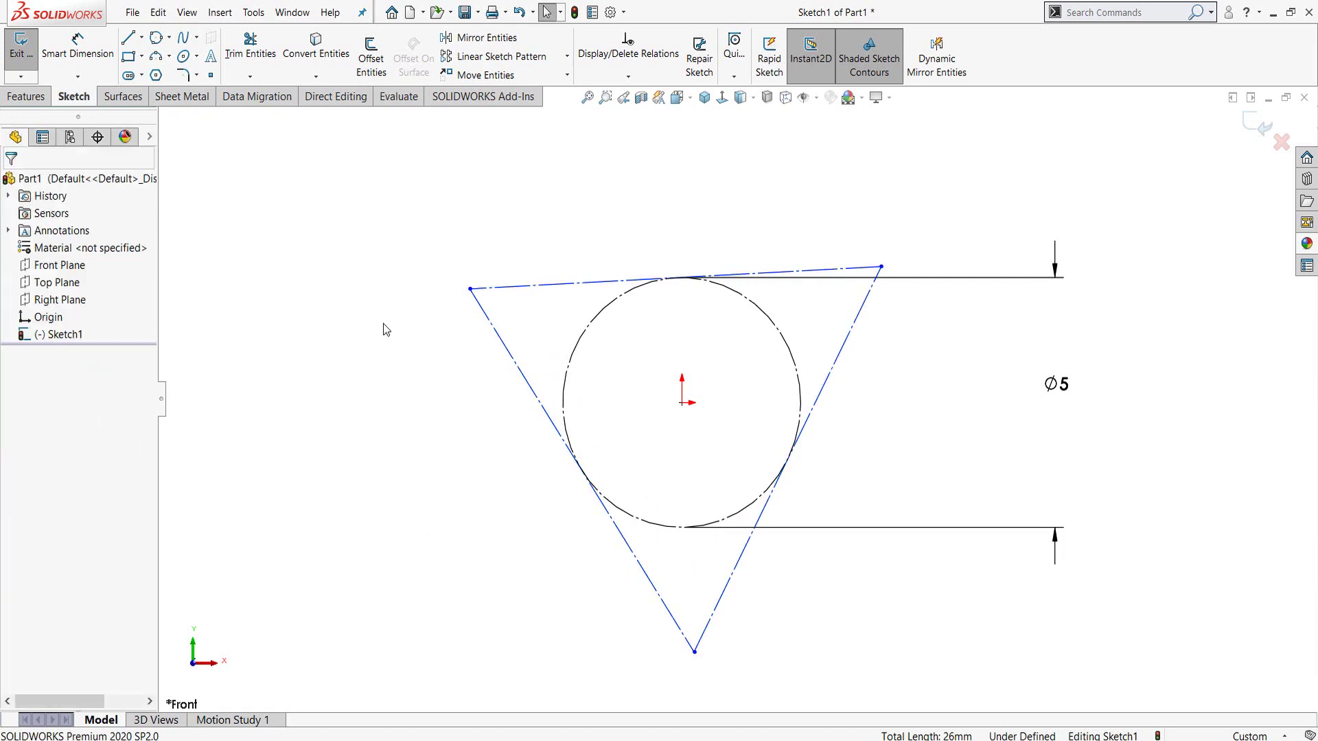
Make the triangle's top construction line horizontal
{"action": "left_click", "coordinate": [826, 271]}
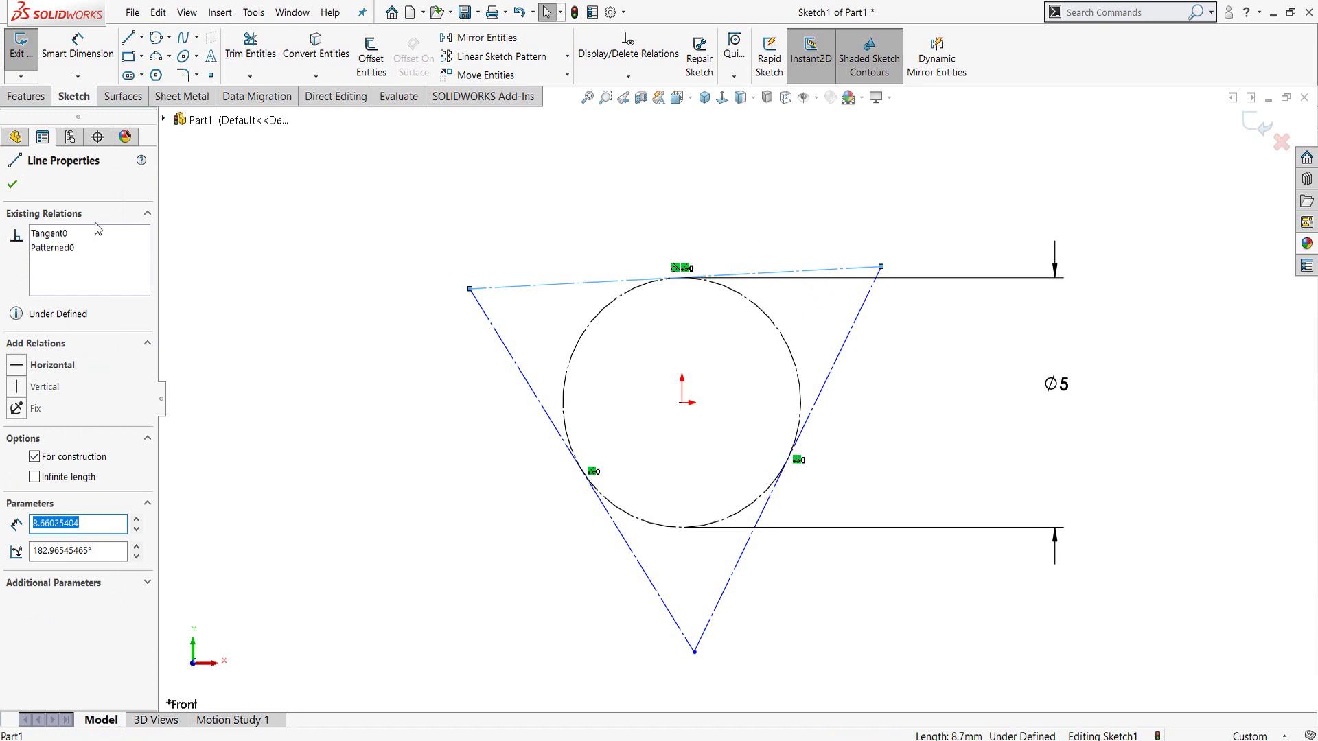
{"action": "left_click", "coordinate": [17, 366]}
{"action": "left_click", "coordinate": [469, 371]}
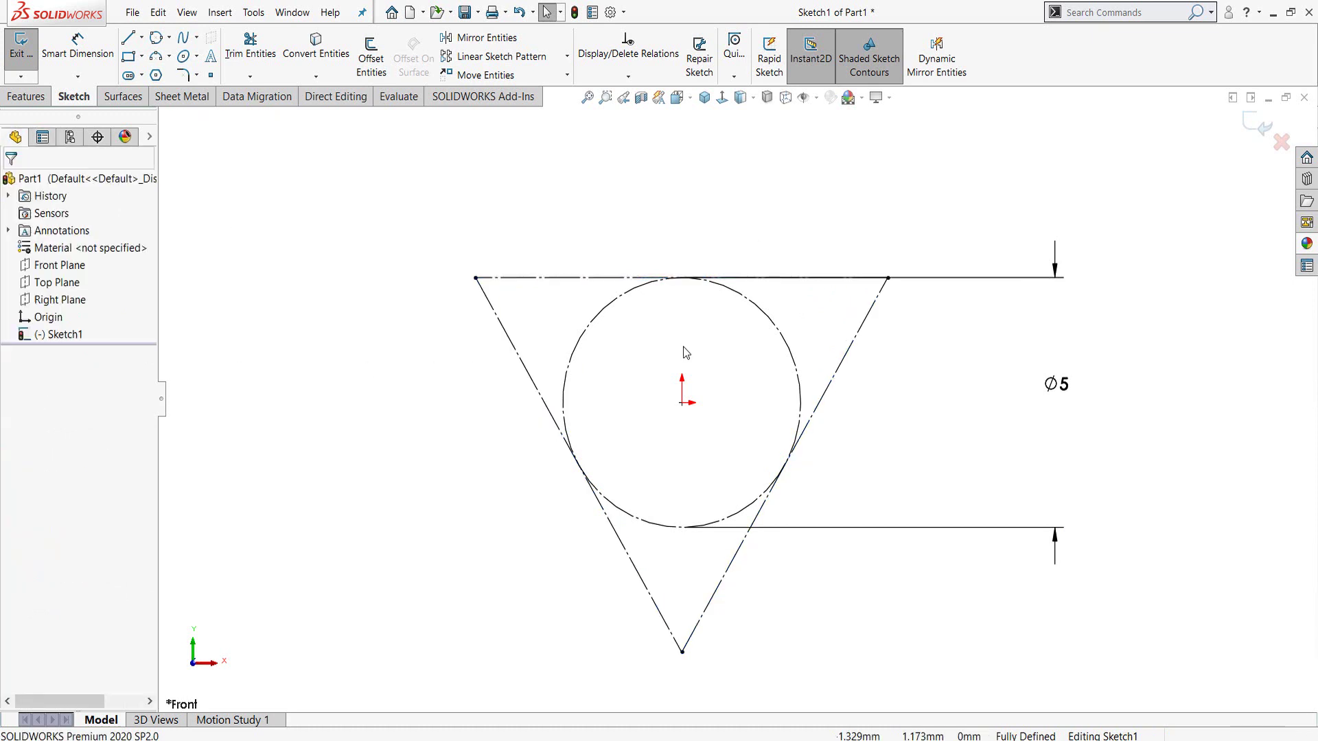
{"action": "scroll", "coordinate": [685, 352], "scroll_direction": "up", "scroll_amount": 3}
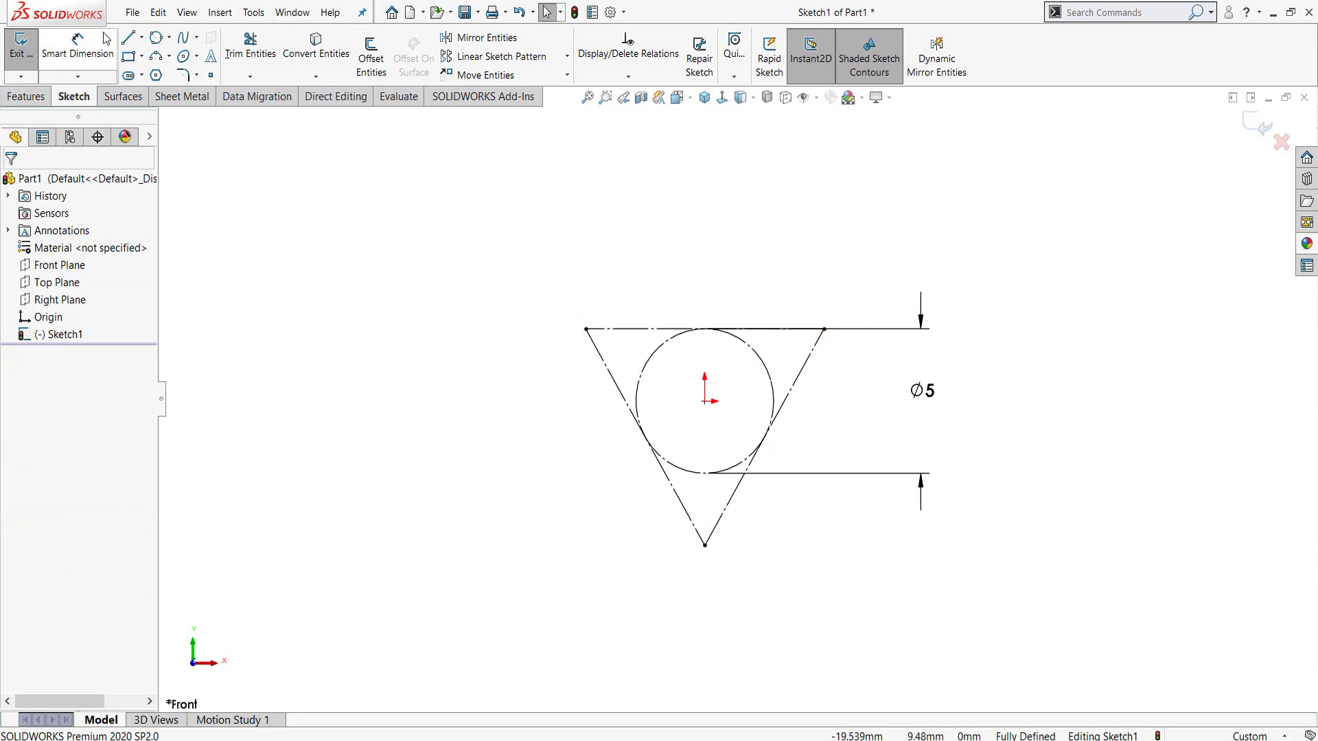
Draw a larger 3-sided polygon centred on the sketch origin
{"action": "left_click", "coordinate": [156, 76]}
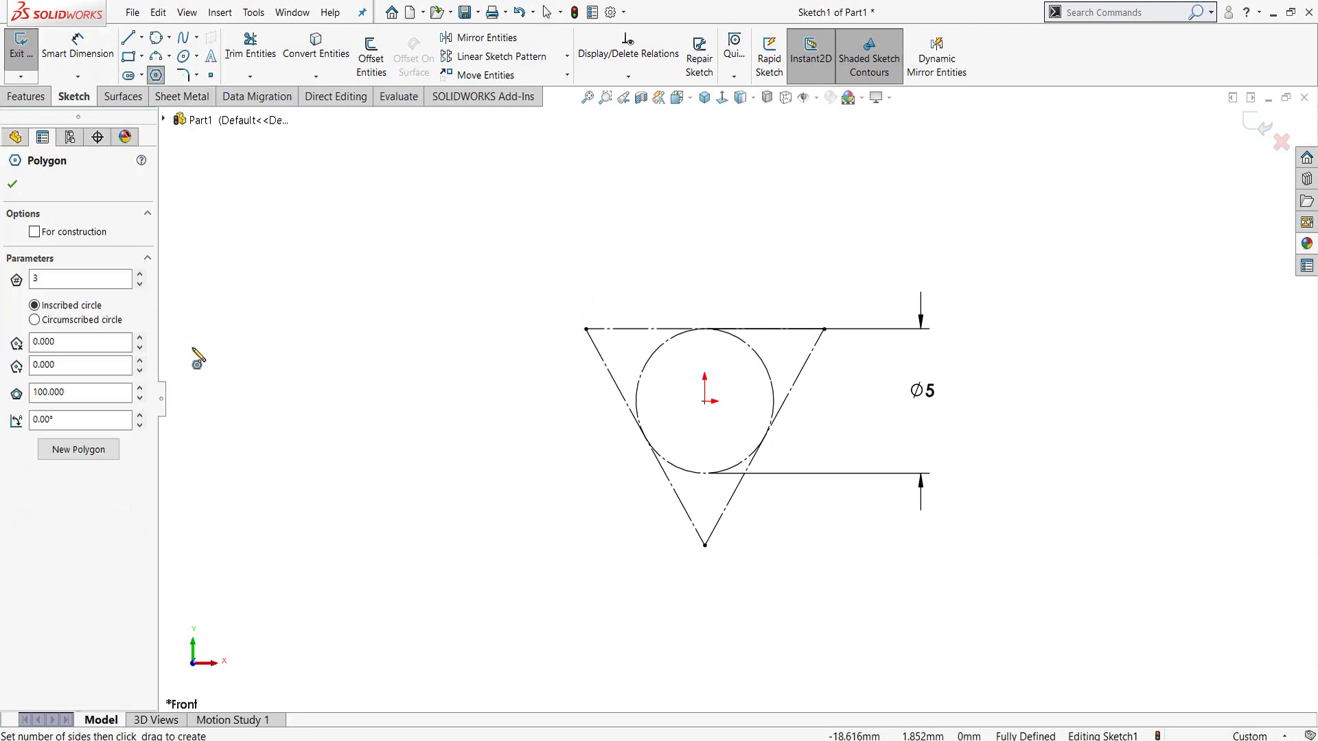
{"action": "left_click", "coordinate": [705, 402]}
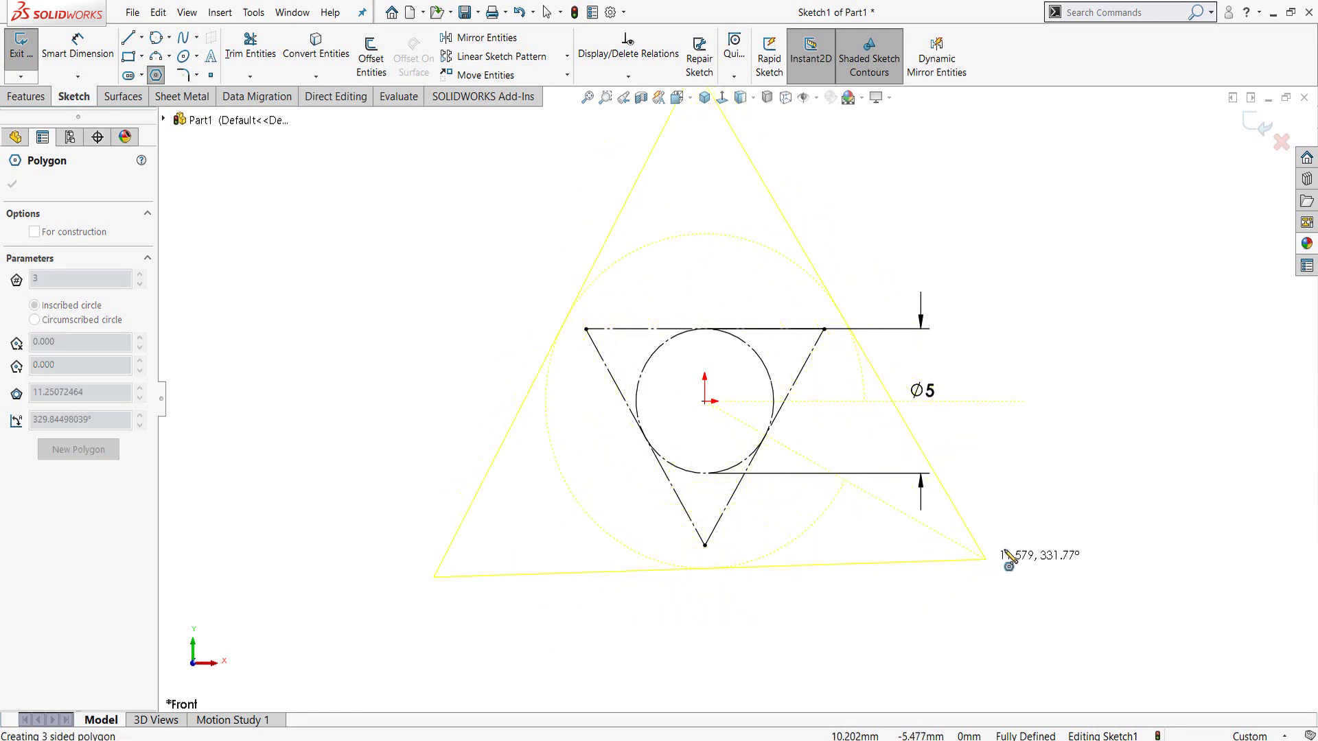
{"action": "left_click", "coordinate": [1021, 591]}
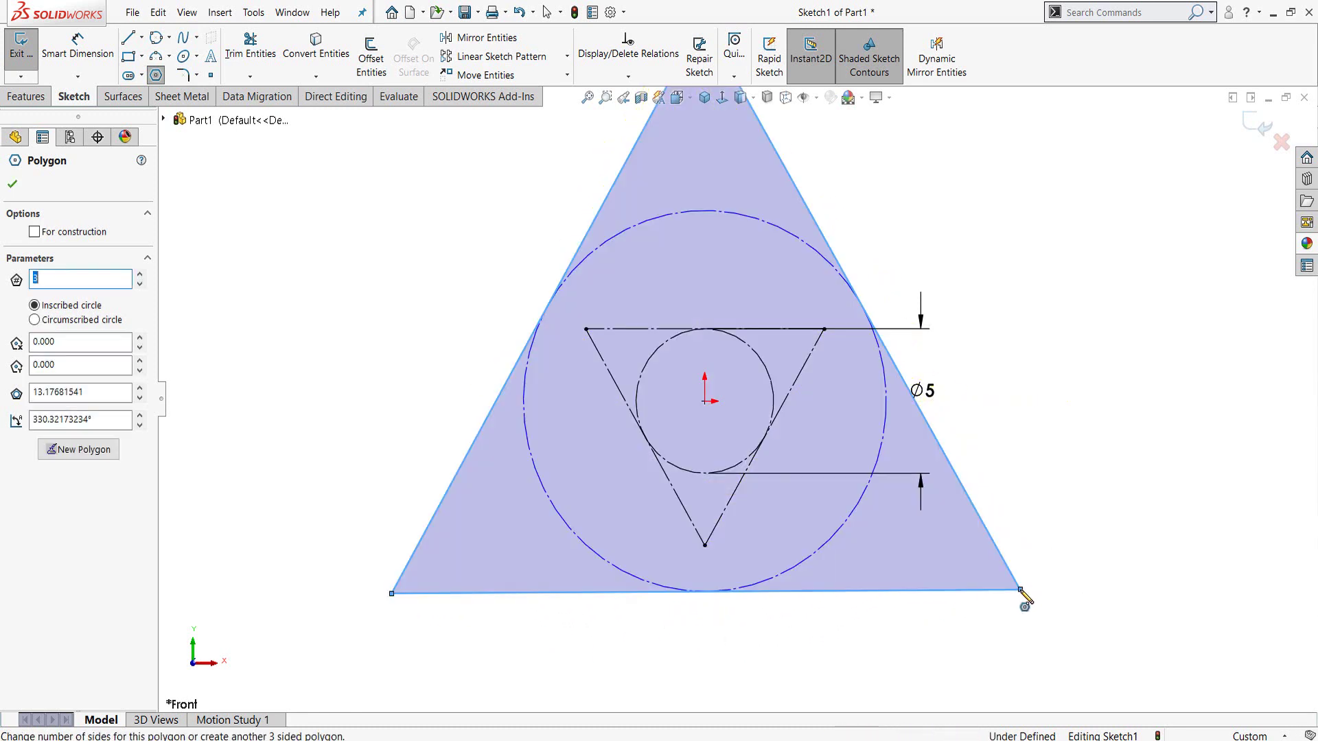
{"action": "key", "text": "z"}
{"action": "key", "text": "Escape"}
Convert the large triangle's three edges to construction lines
{"action": "left_click", "coordinate": [866, 534]}
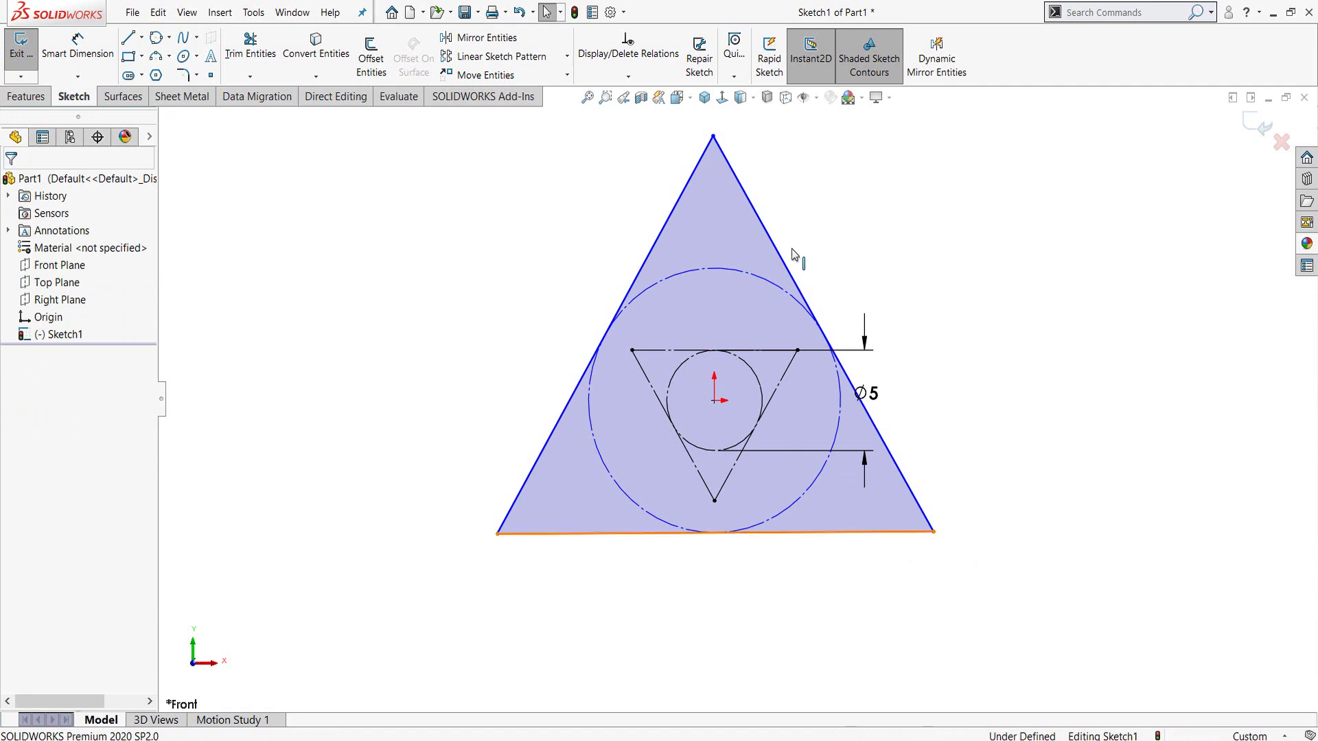
{"action": "left_click", "coordinate": [768, 227], "text": "ctrl"}
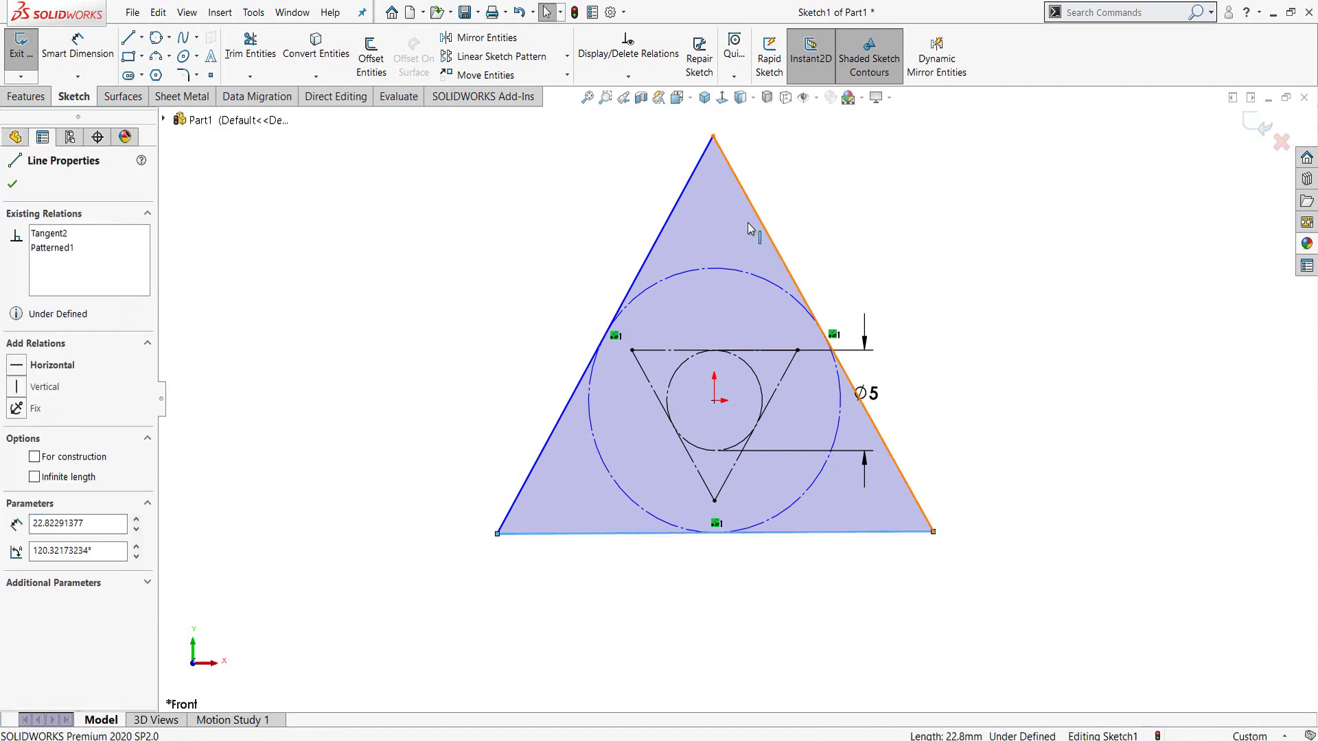
{"action": "left_click", "coordinate": [679, 205], "text": "ctrl"}
{"action": "left_click", "coordinate": [34, 610]}
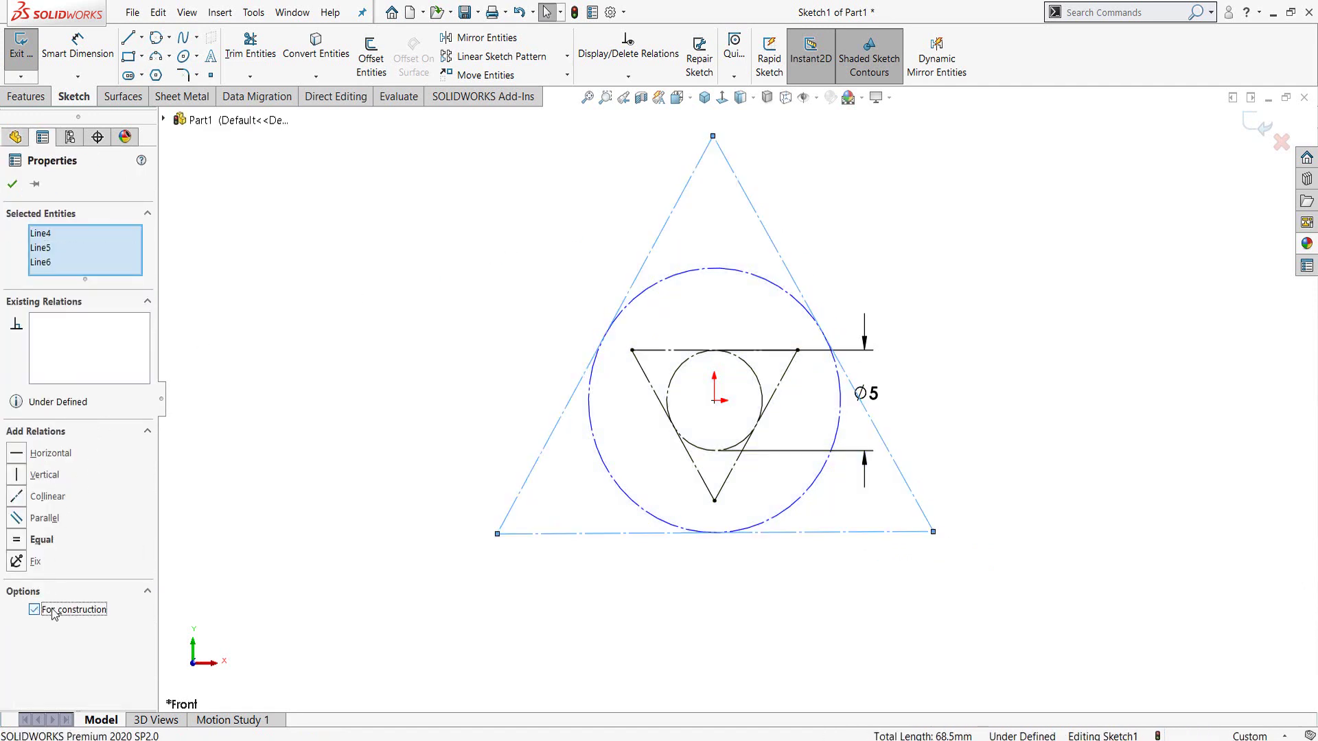
{"action": "left_click", "coordinate": [14, 184]}
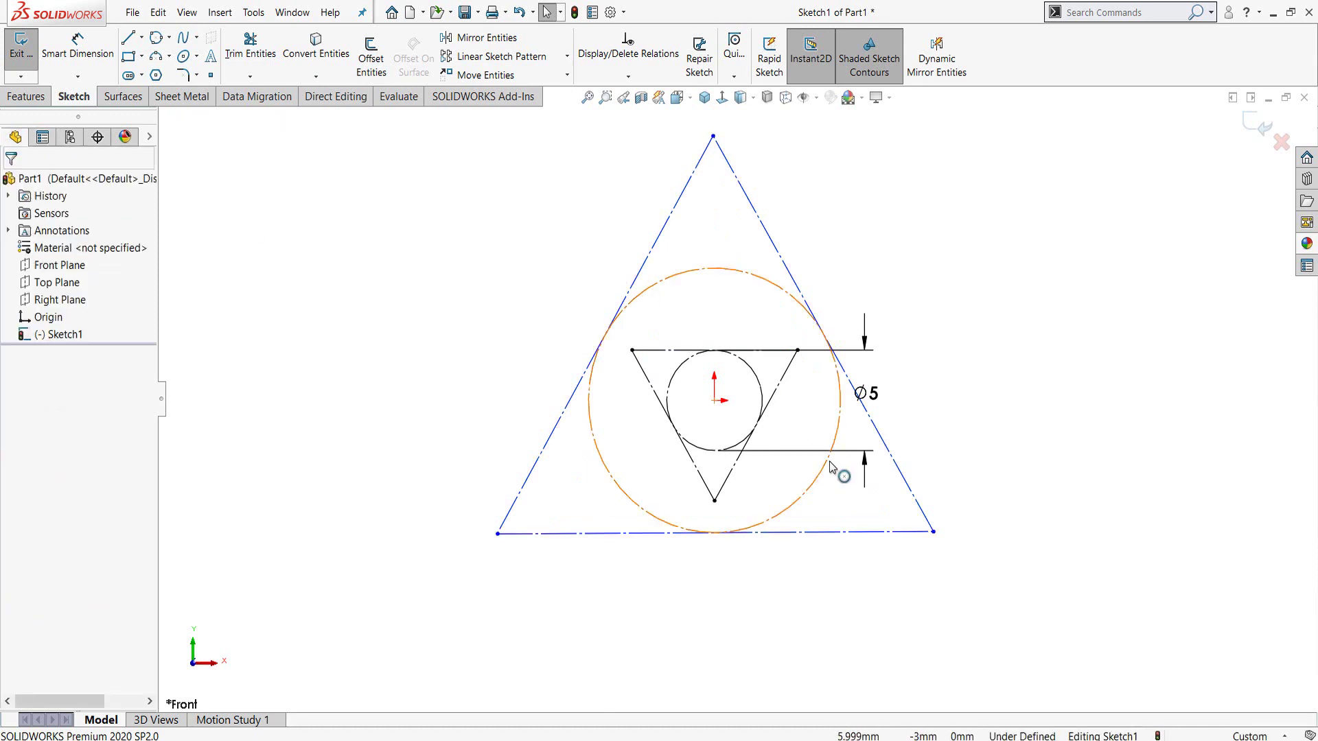
Dimension the large inscribed circle to Ø35 and reposition the dimension
{"action": "key", "text": "d"}
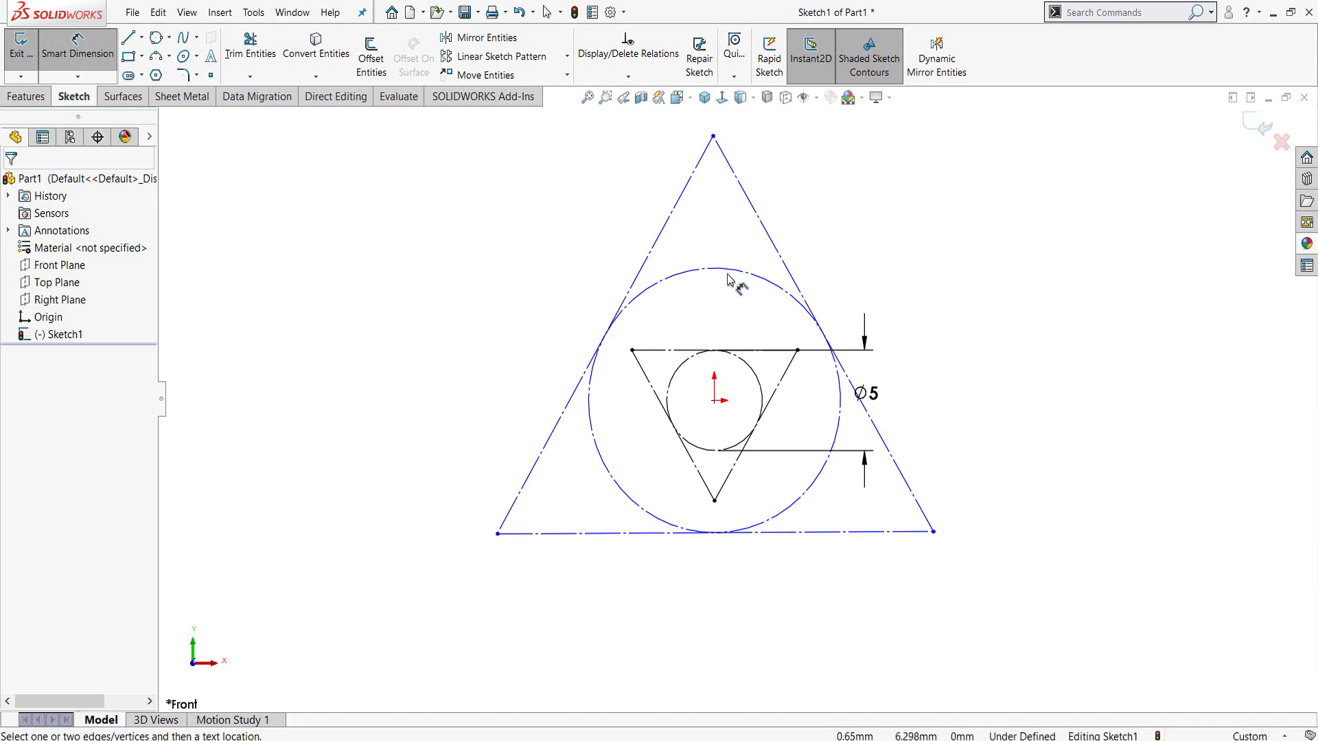
{"action": "left_click", "coordinate": [1015, 362]}
{"action": "left_click", "coordinate": [1017, 436]}
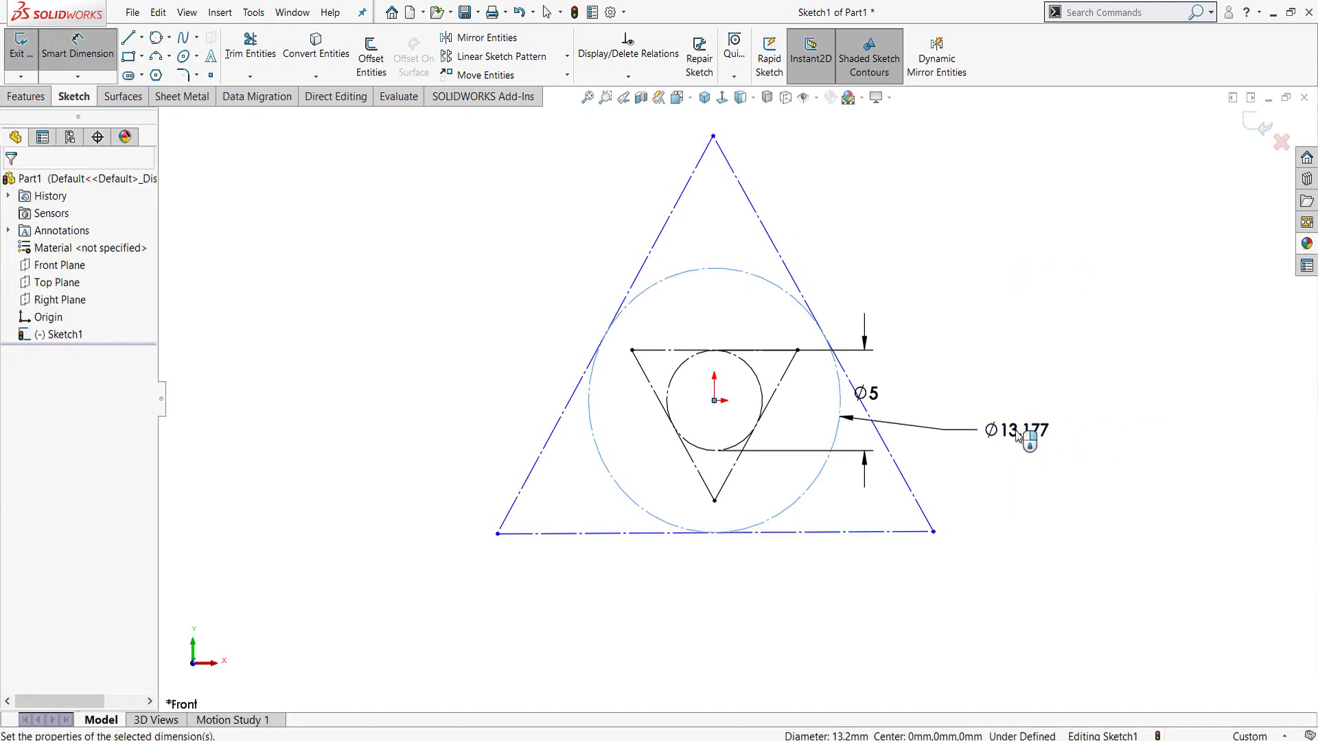
{"action": "type", "text": "35"}
{"action": "key", "text": "Return"}
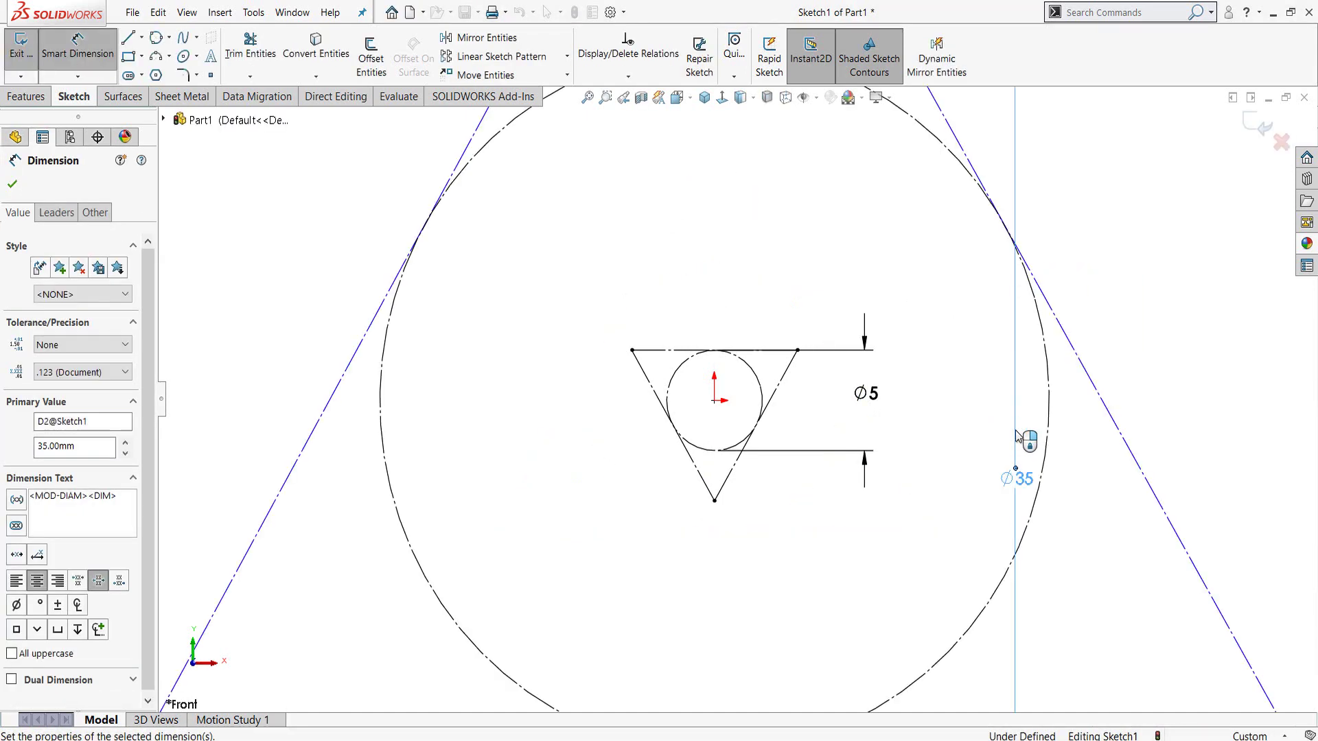
{"action": "key", "text": "Escape"}
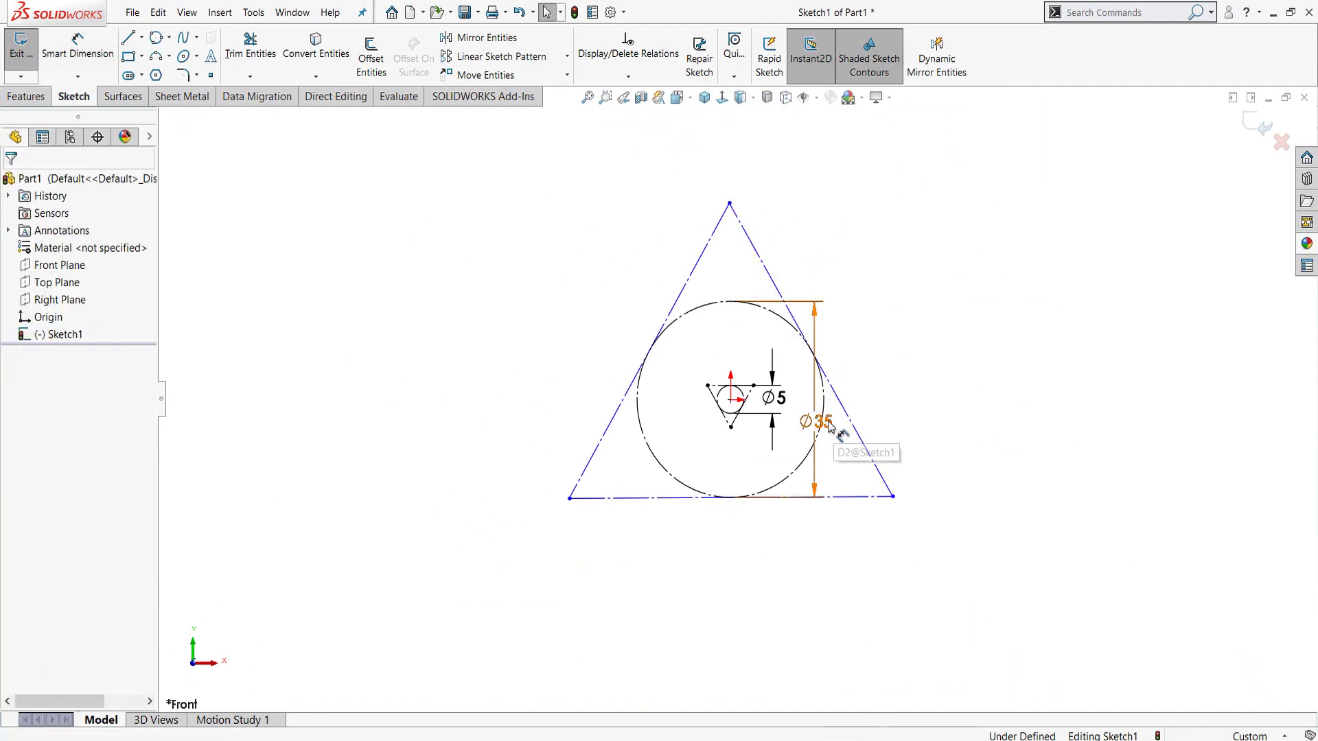
{"action": "left_click_drag", "start_coordinate": [927, 432], "coordinate": [958, 426]}
{"action": "left_click", "coordinate": [788, 529]}
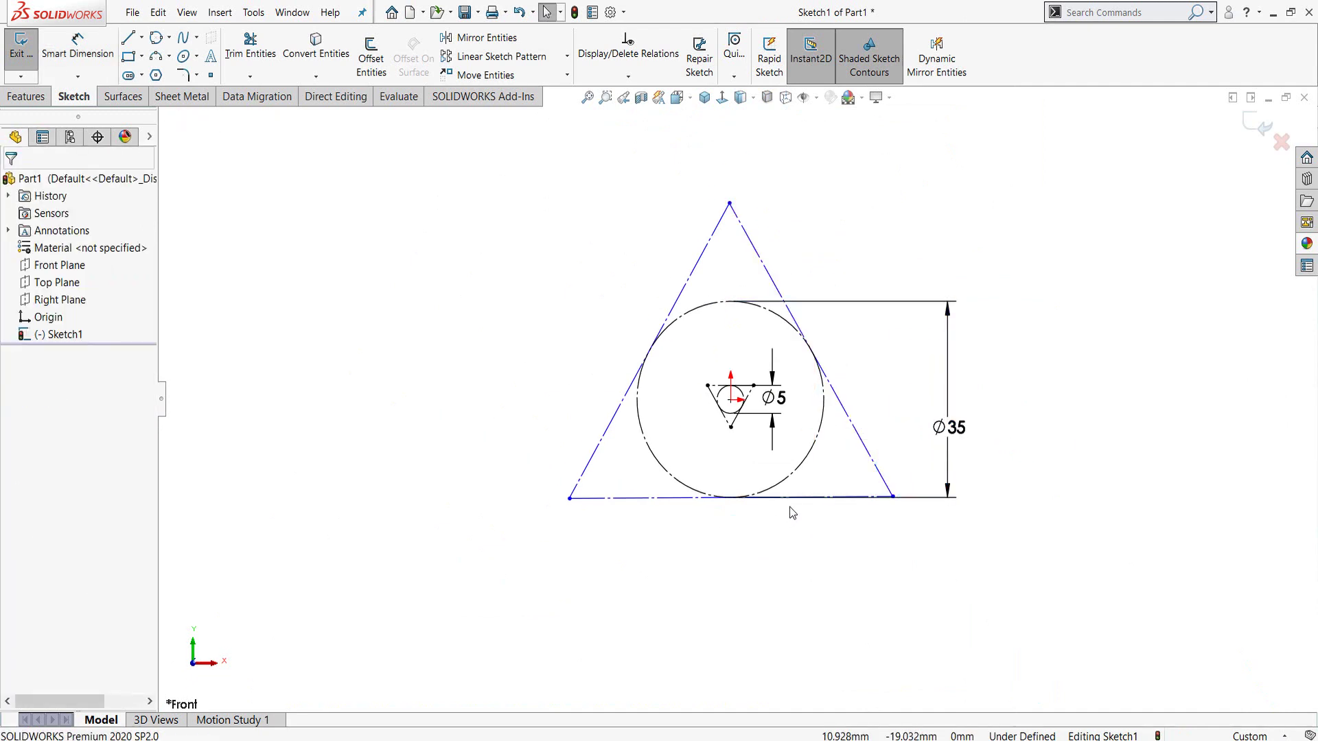
Make the large triangle's bottom line horizontal, fully defining the sketch
{"action": "left_click", "coordinate": [639, 499]}
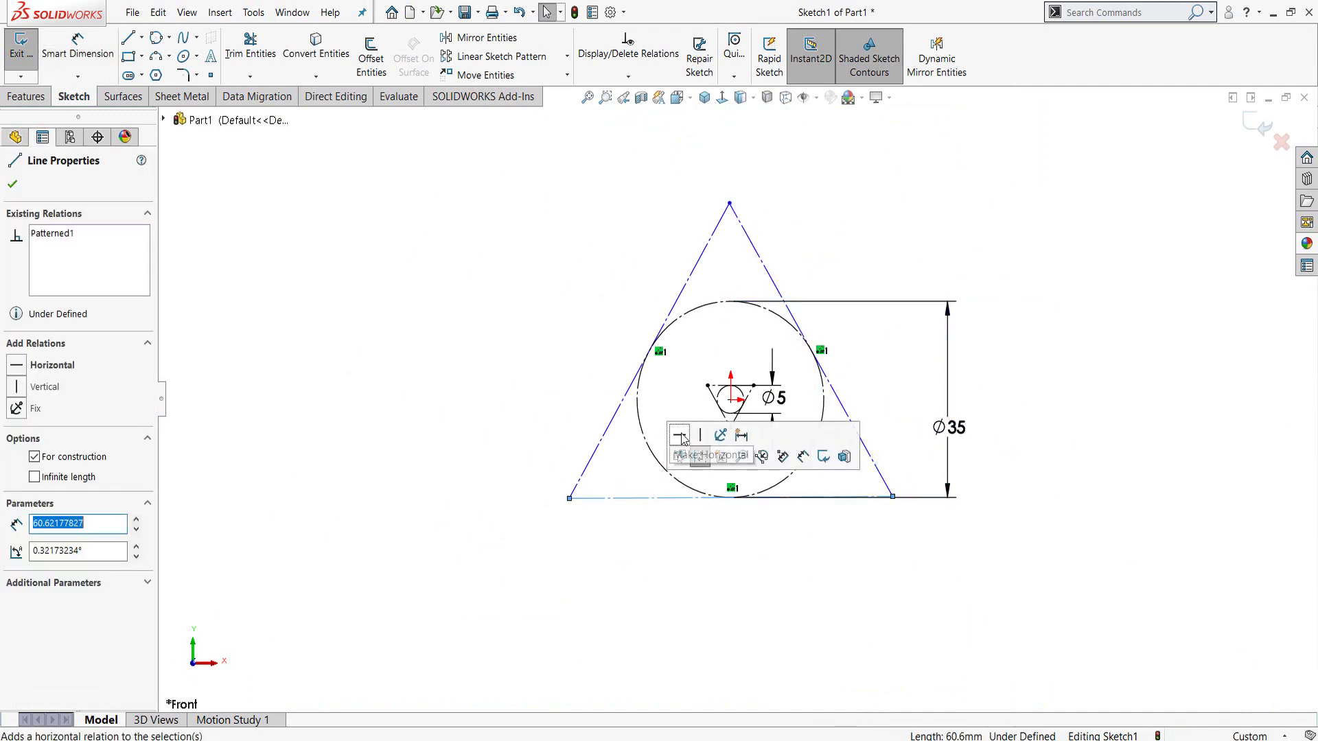
{"action": "left_click", "coordinate": [679, 434]}
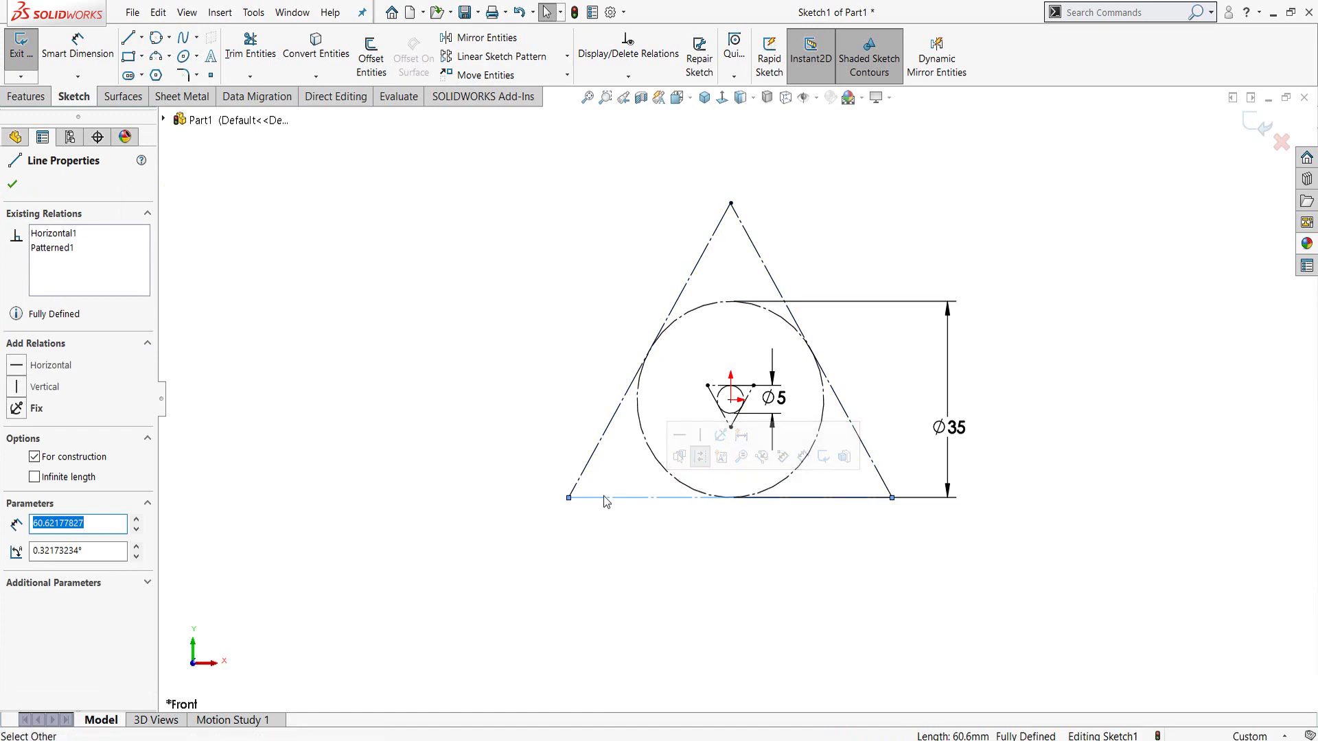
{"action": "left_click", "coordinate": [995, 482]}
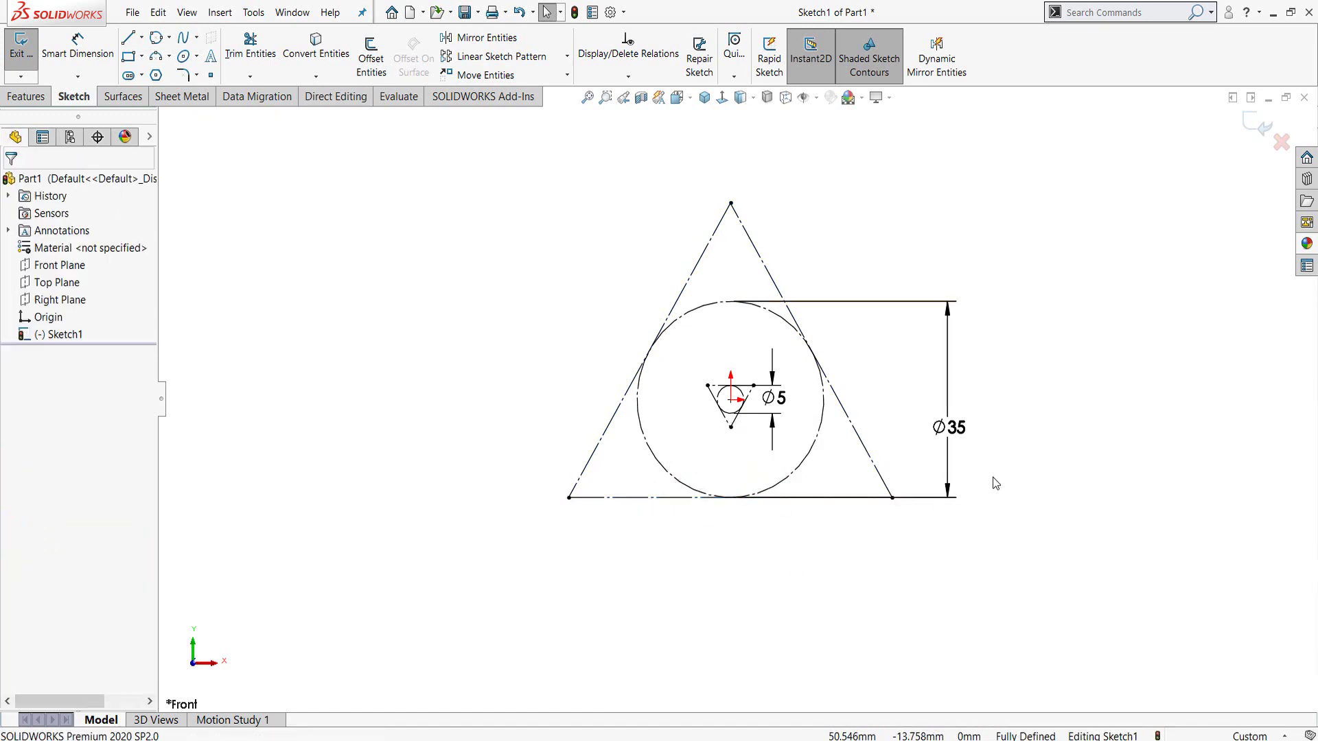
{"action": "scroll", "coordinate": [993, 421], "scroll_direction": "down", "scroll_amount": 2}
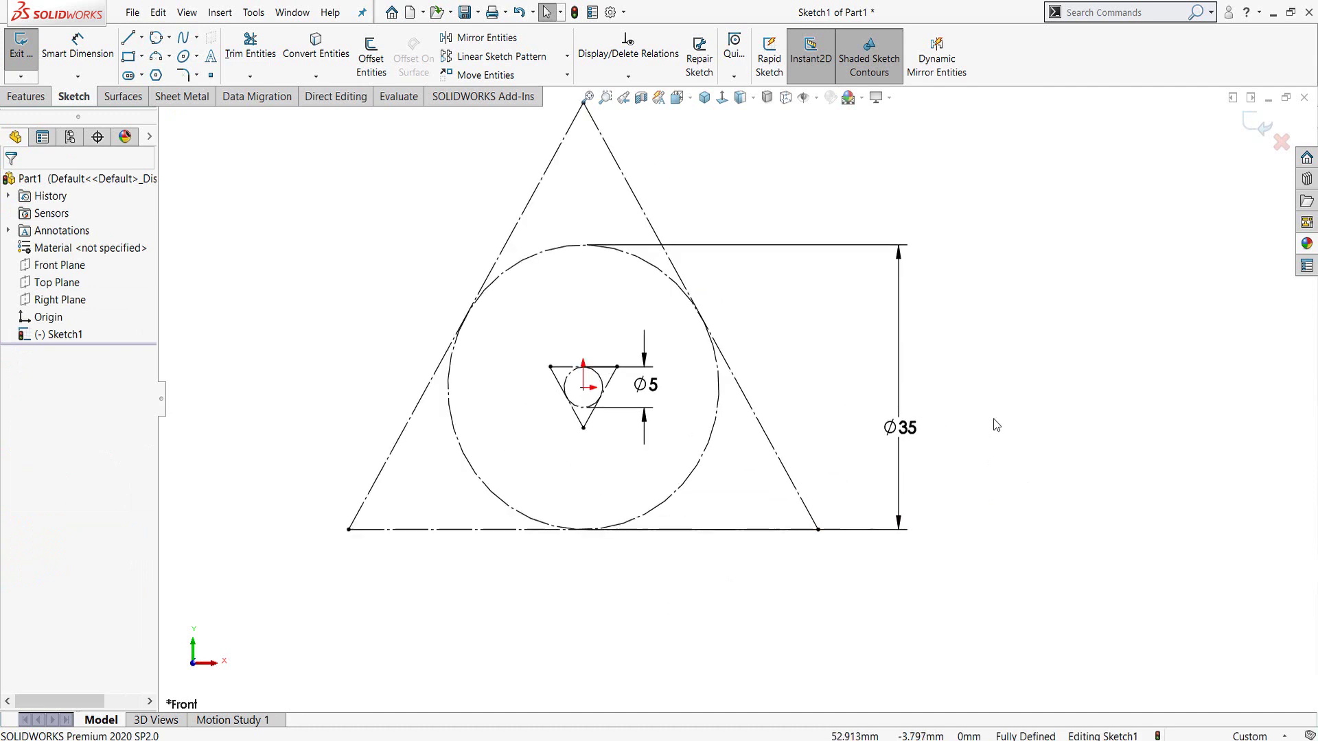
Draw a closed star outline joining the big triangle's corners and apex to the inner triangle's vertices
{"action": "key", "text": "l"}
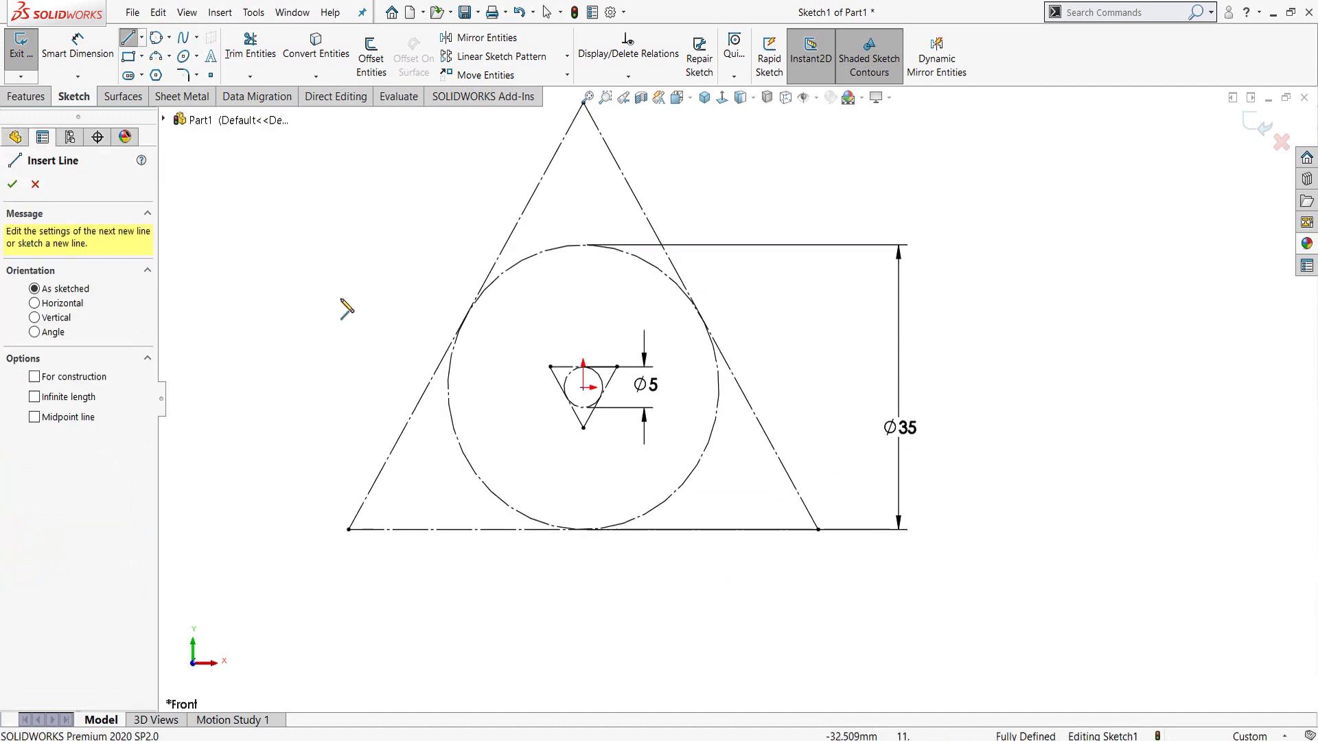
{"action": "left_click", "coordinate": [349, 529]}
{"action": "left_click", "coordinate": [550, 366]}
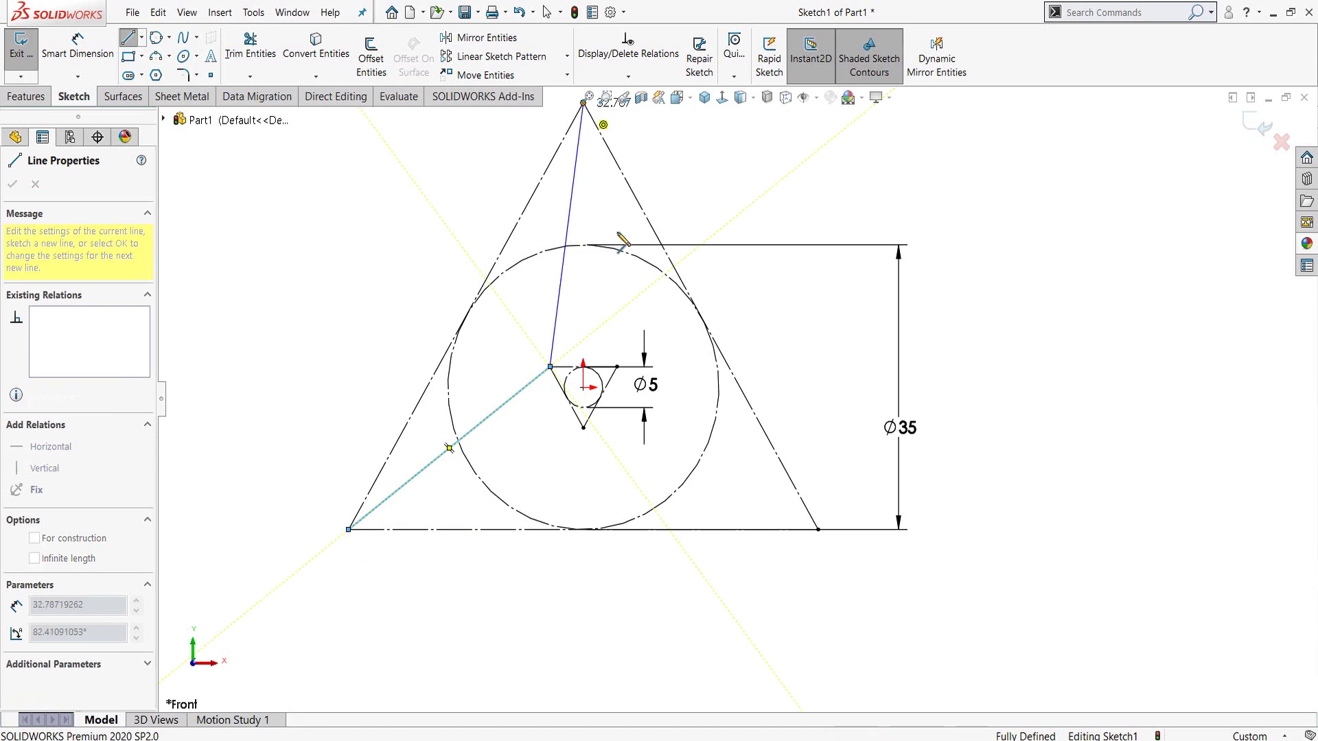
{"action": "left_click", "coordinate": [583, 103]}
{"action": "left_click", "coordinate": [616, 366]}
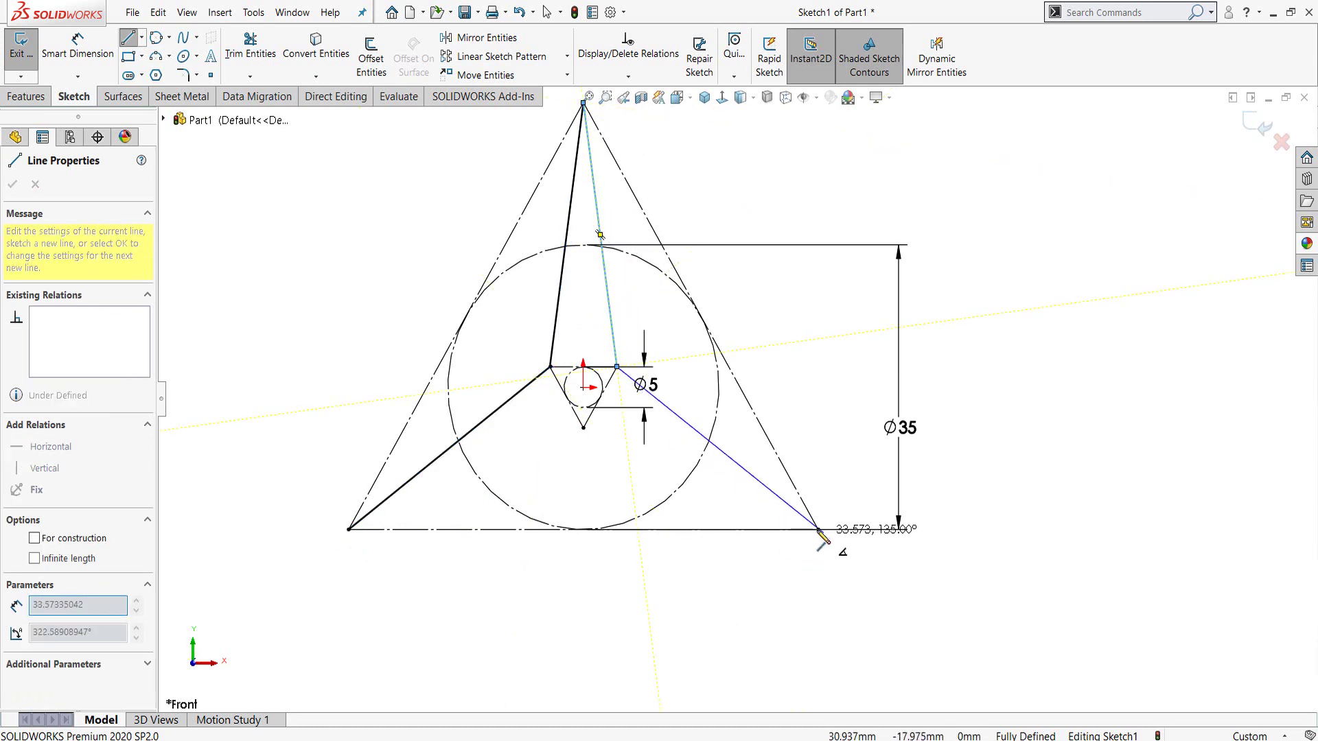
{"action": "left_click", "coordinate": [818, 529]}
{"action": "left_click", "coordinate": [583, 428]}
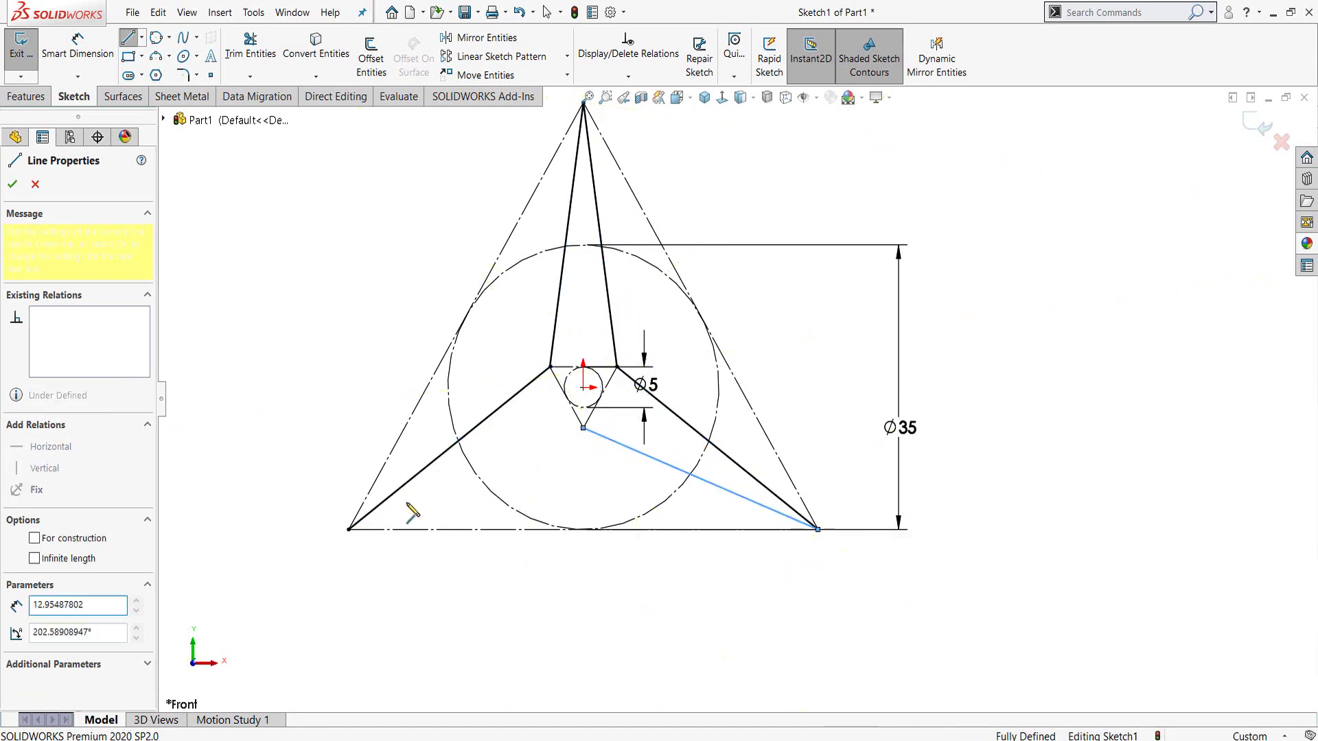
{"action": "left_click", "coordinate": [349, 530]}
{"action": "key", "text": "Escape"}
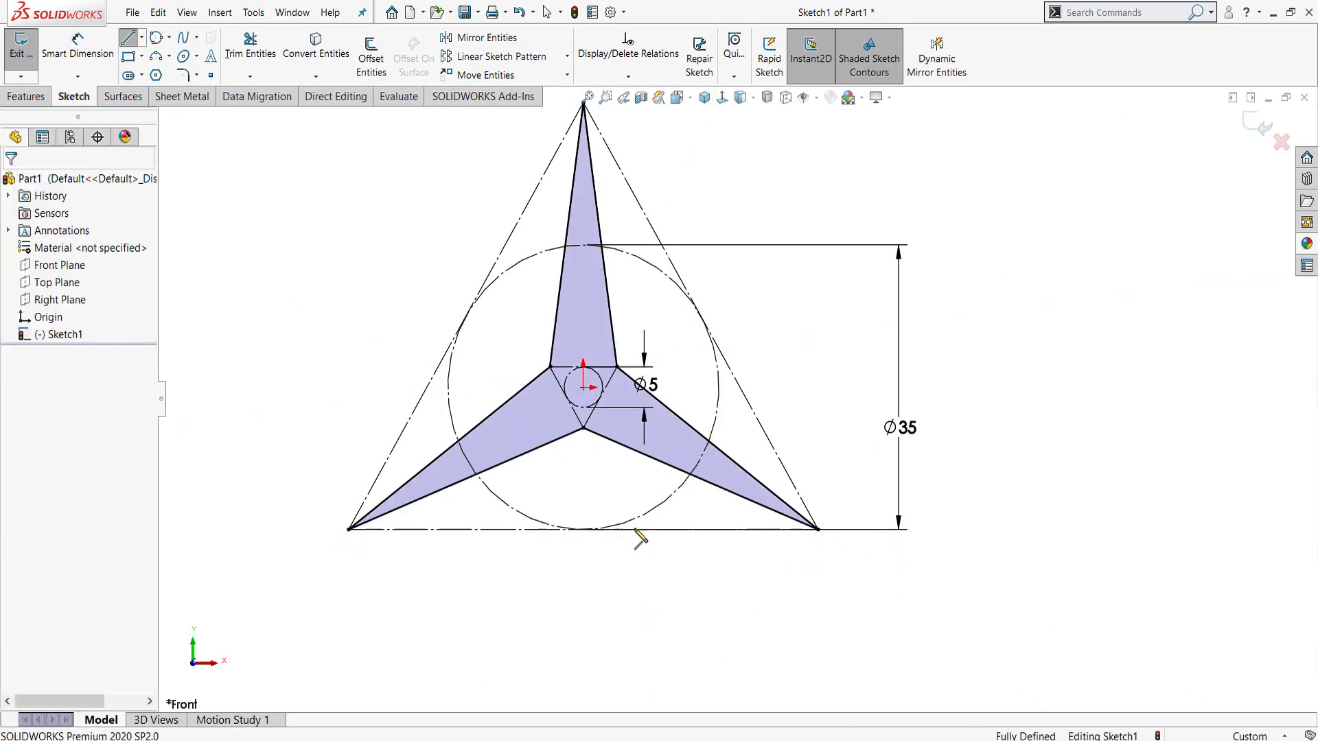
Extrude the star outline 1.3 mm into a flat solid, Boss-Extrude1
{"action": "left_click", "coordinate": [25, 96]}
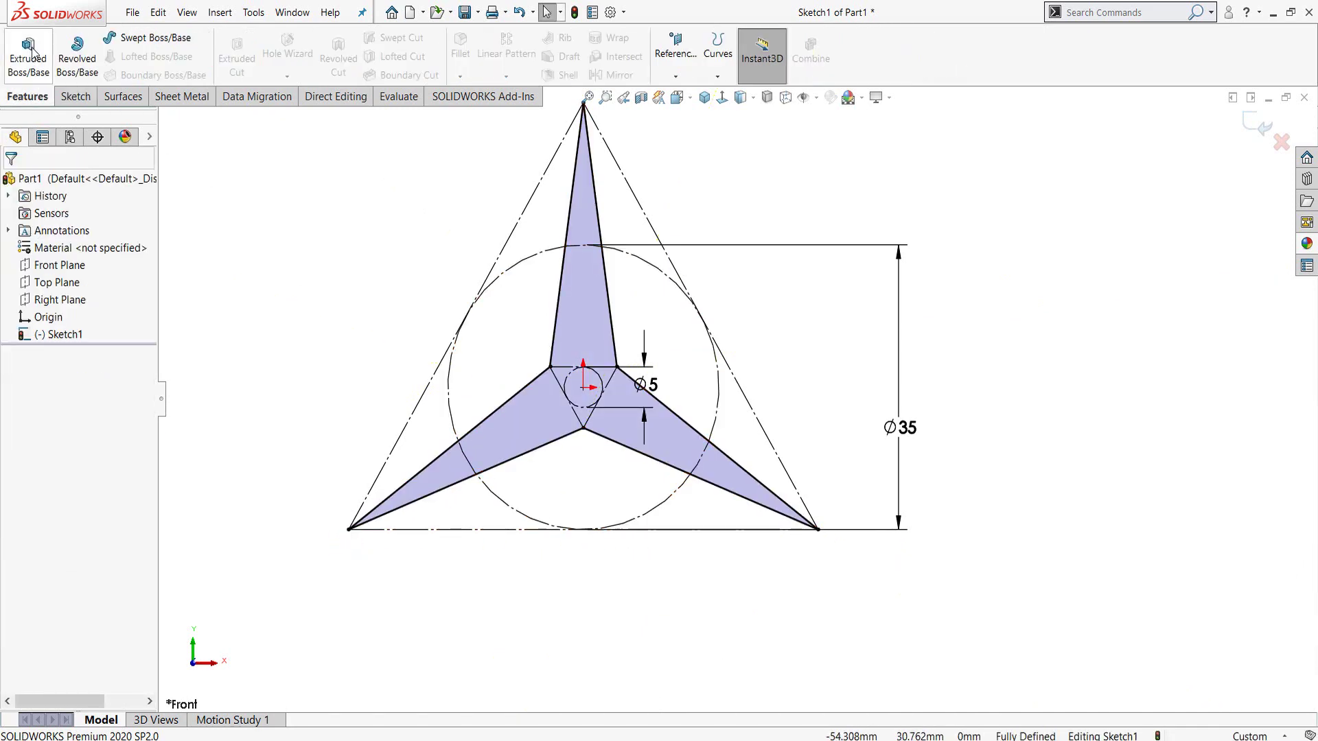
{"action": "left_click", "coordinate": [27, 55]}
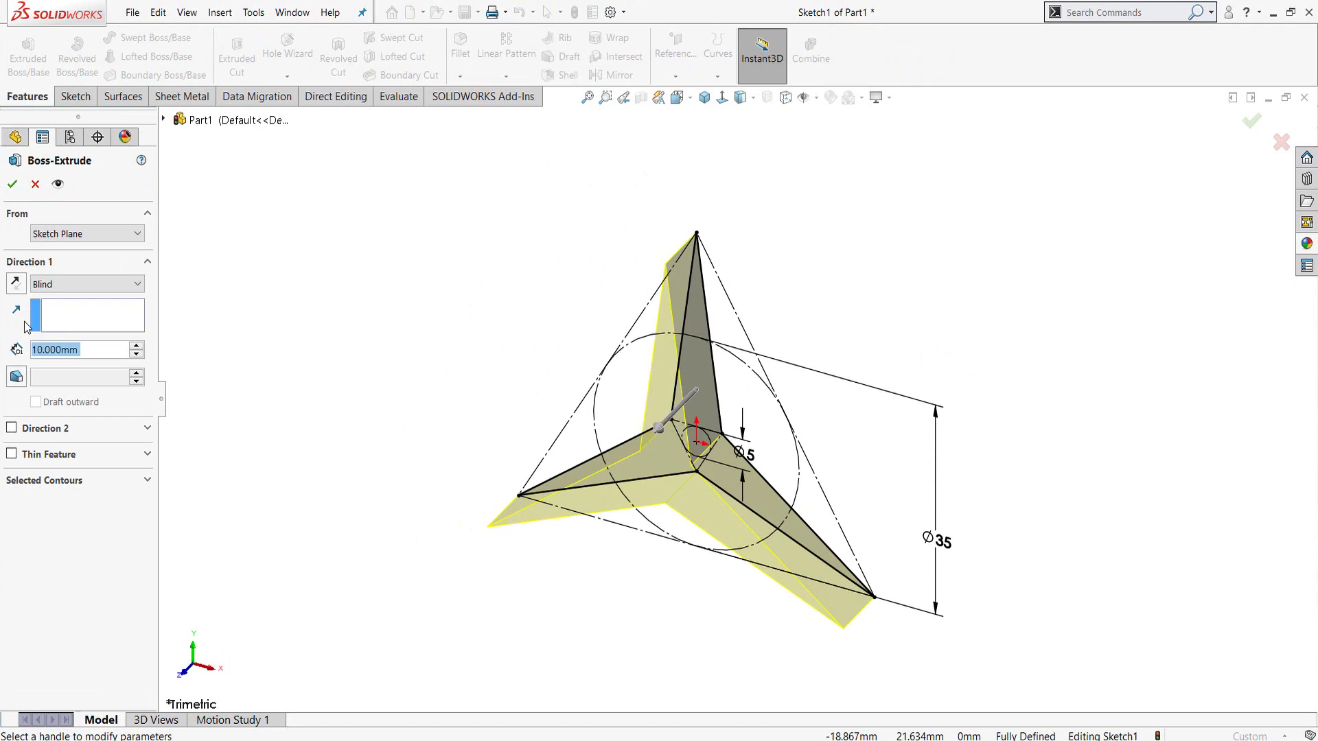
{"action": "type", "text": "1.3"}
{"action": "key", "text": "Return"}
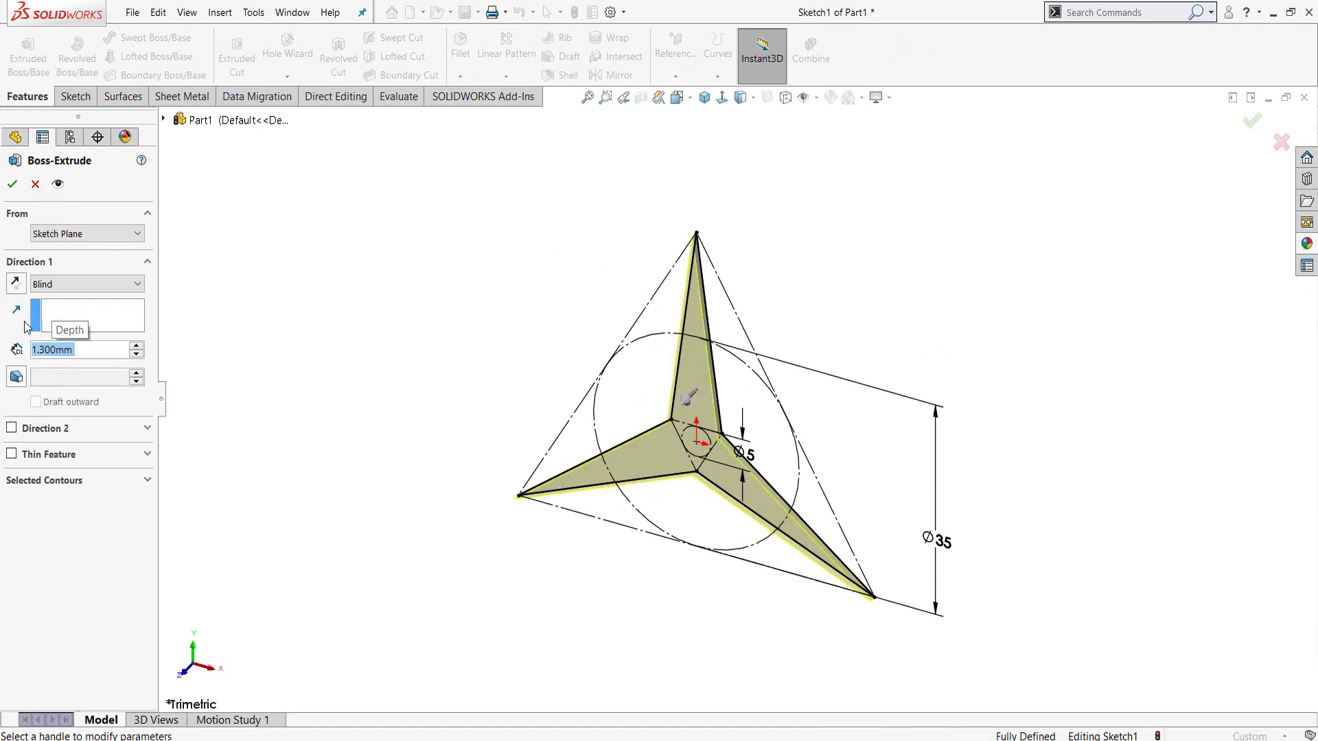
{"action": "left_click", "coordinate": [12, 184]}
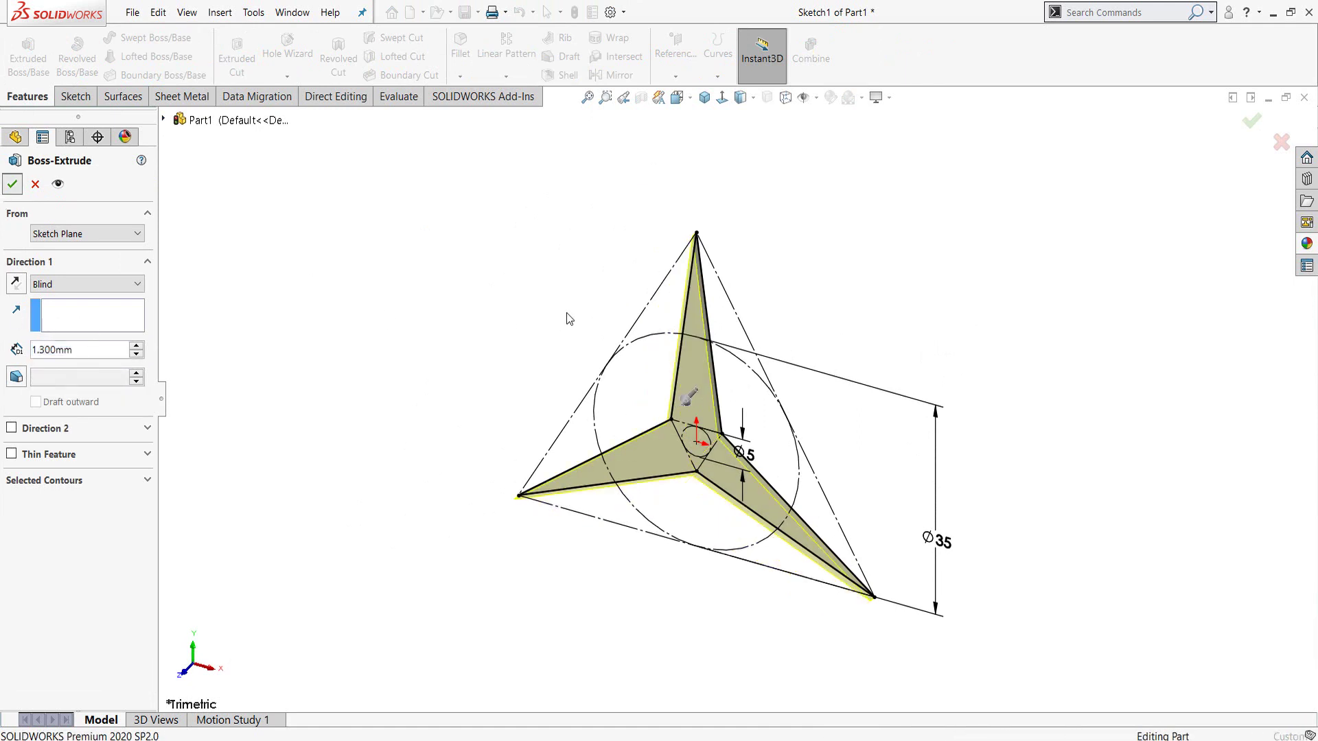
{"action": "left_click", "coordinate": [701, 379]}
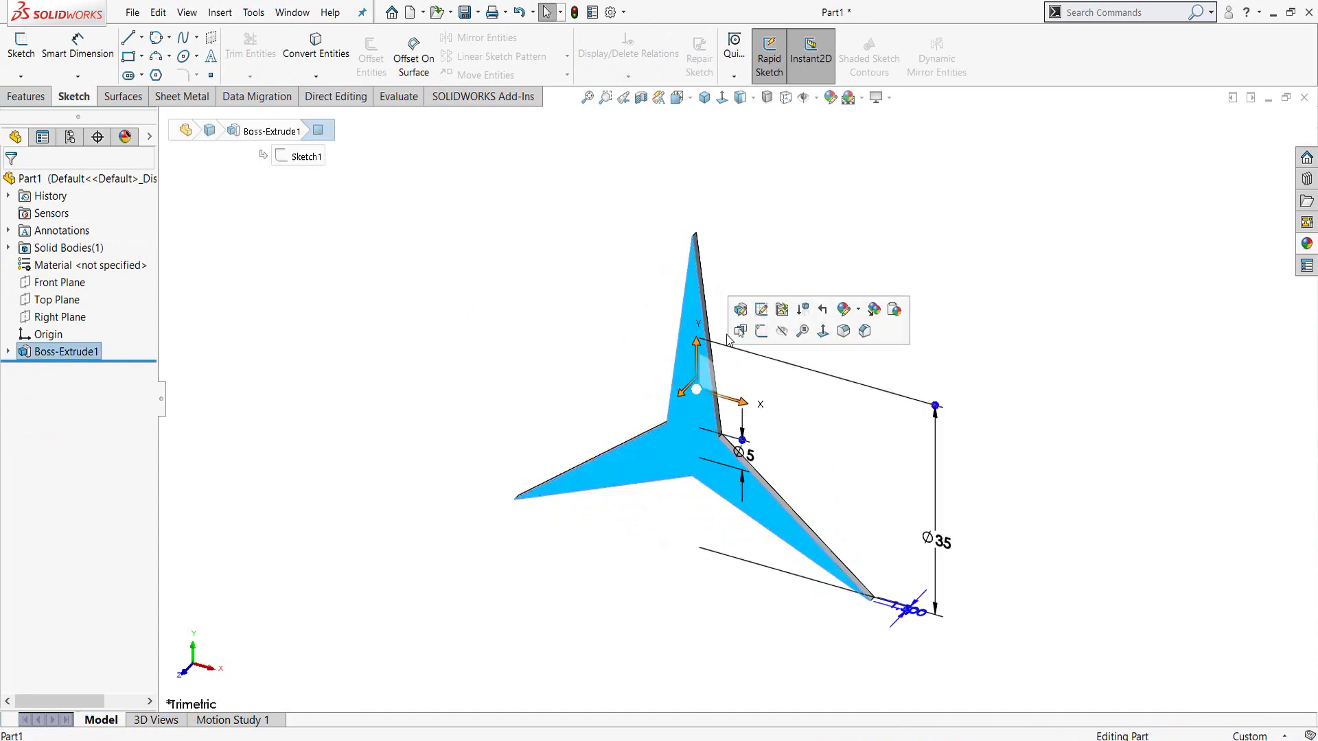
Convert the star face outline into a new sketch and extrude it 12 mm with a 45° draft
{"action": "left_click", "coordinate": [760, 333]}
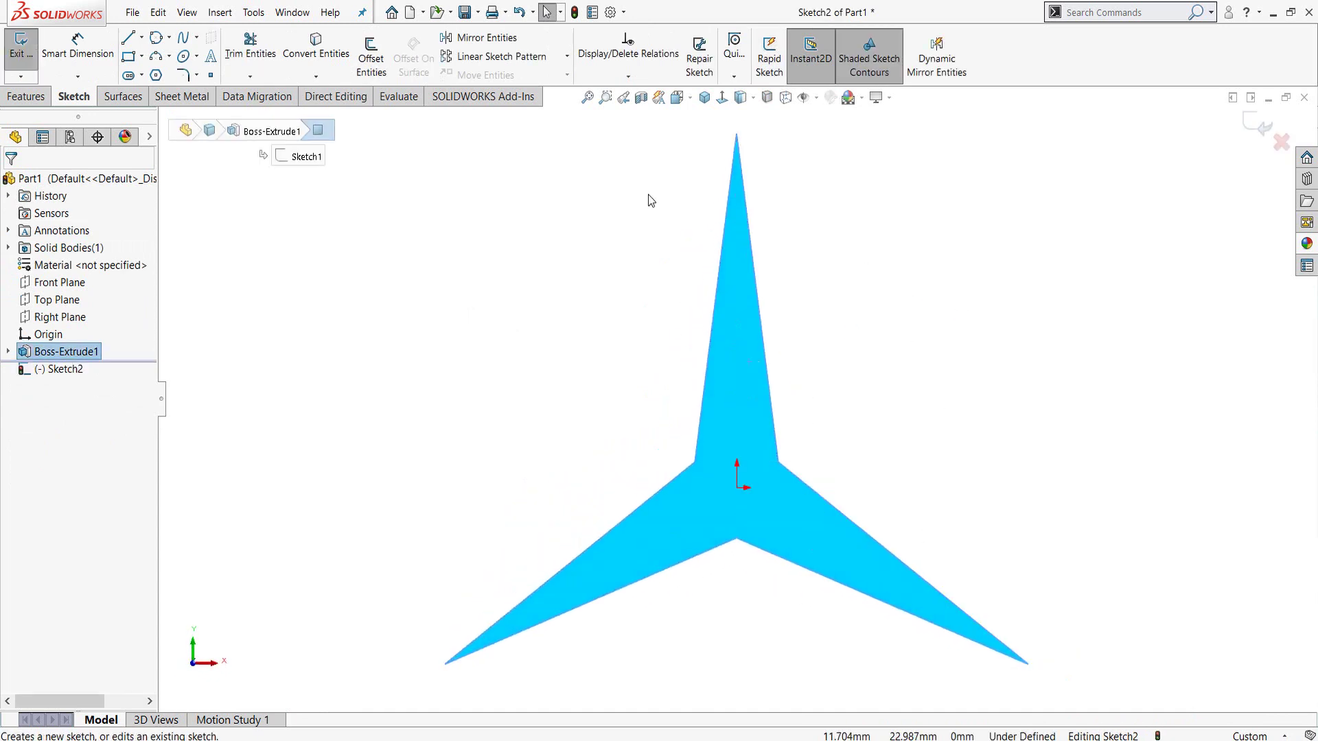
{"action": "left_click", "coordinate": [316, 59]}
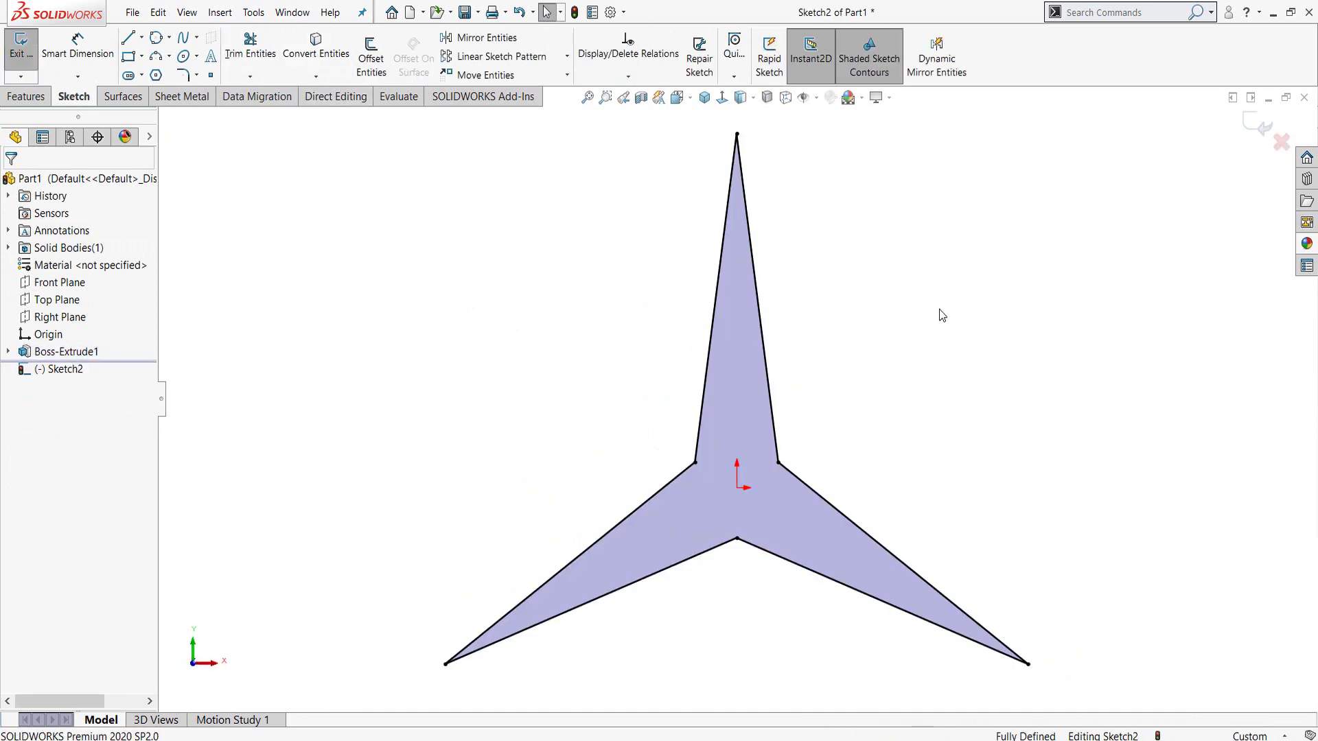
{"action": "left_click", "coordinate": [13, 101]}
{"action": "left_click", "coordinate": [28, 54]}
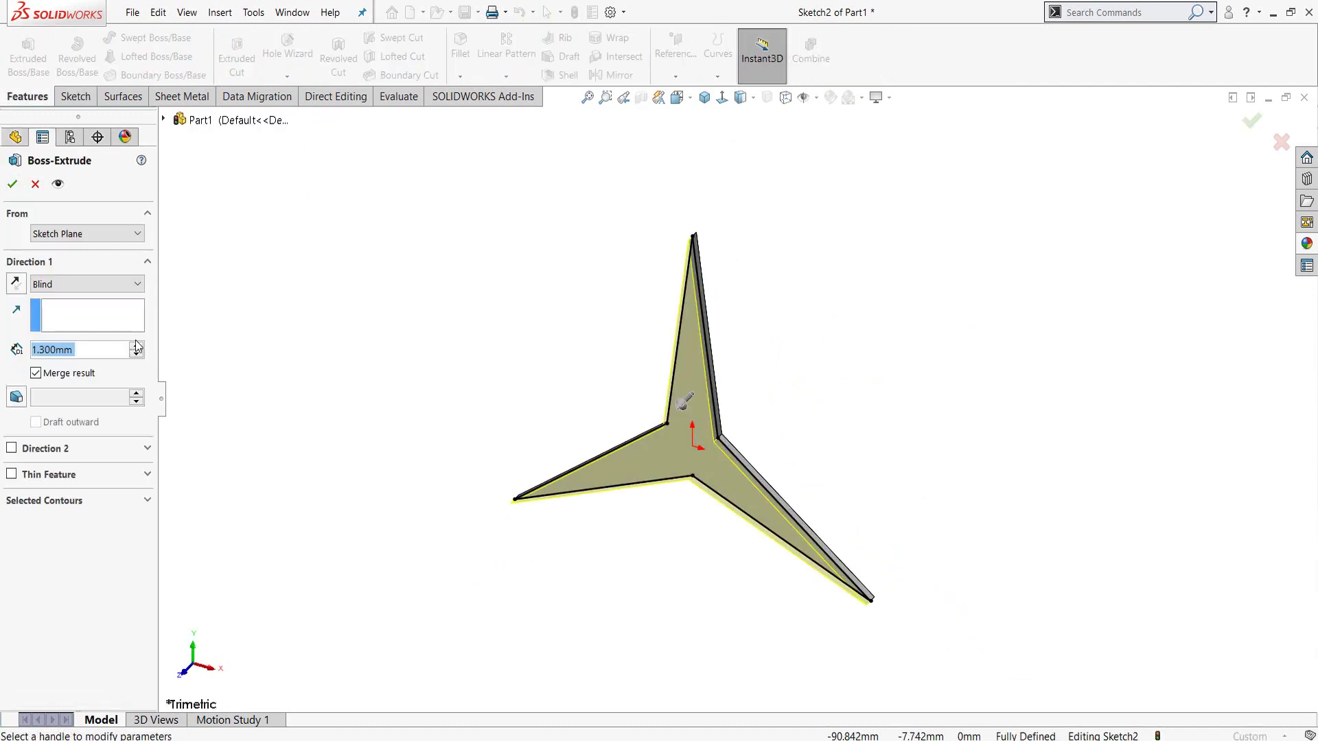
{"action": "type", "text": "12"}
{"action": "key", "text": "Return"}
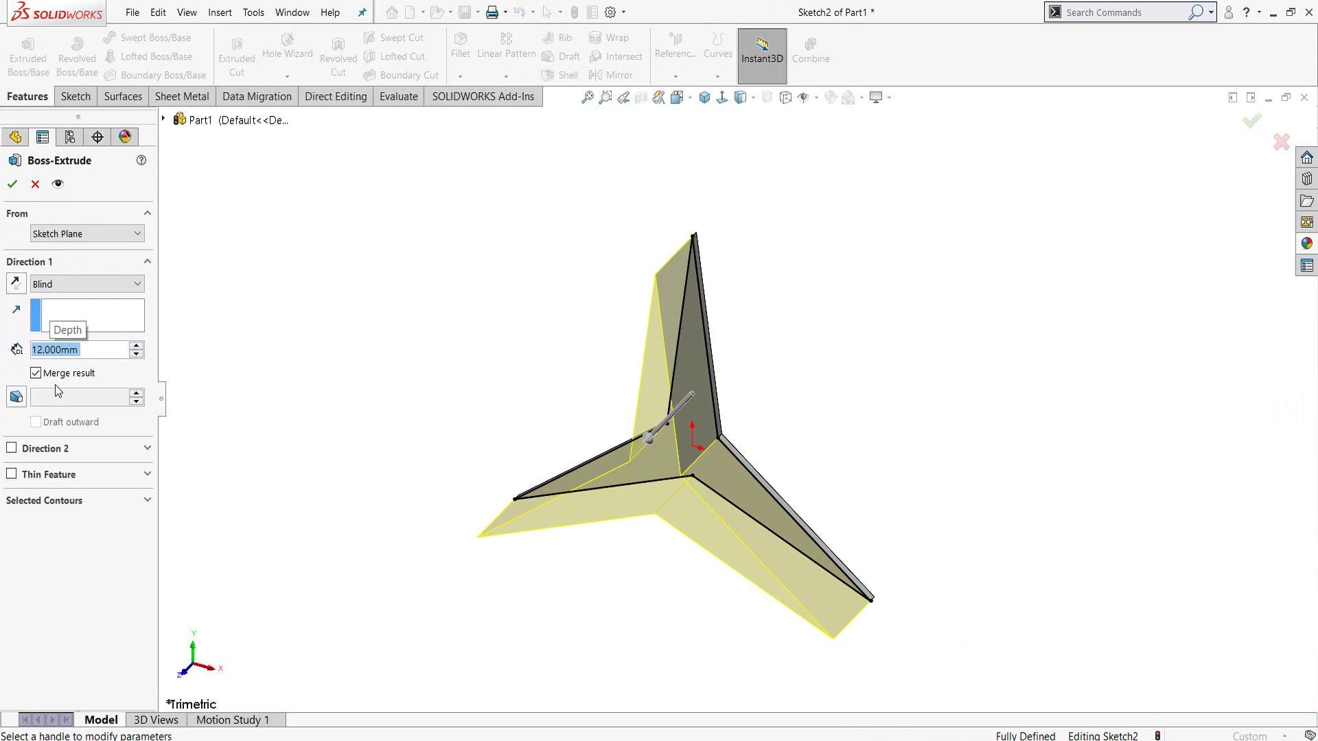
{"action": "left_click", "coordinate": [17, 398]}
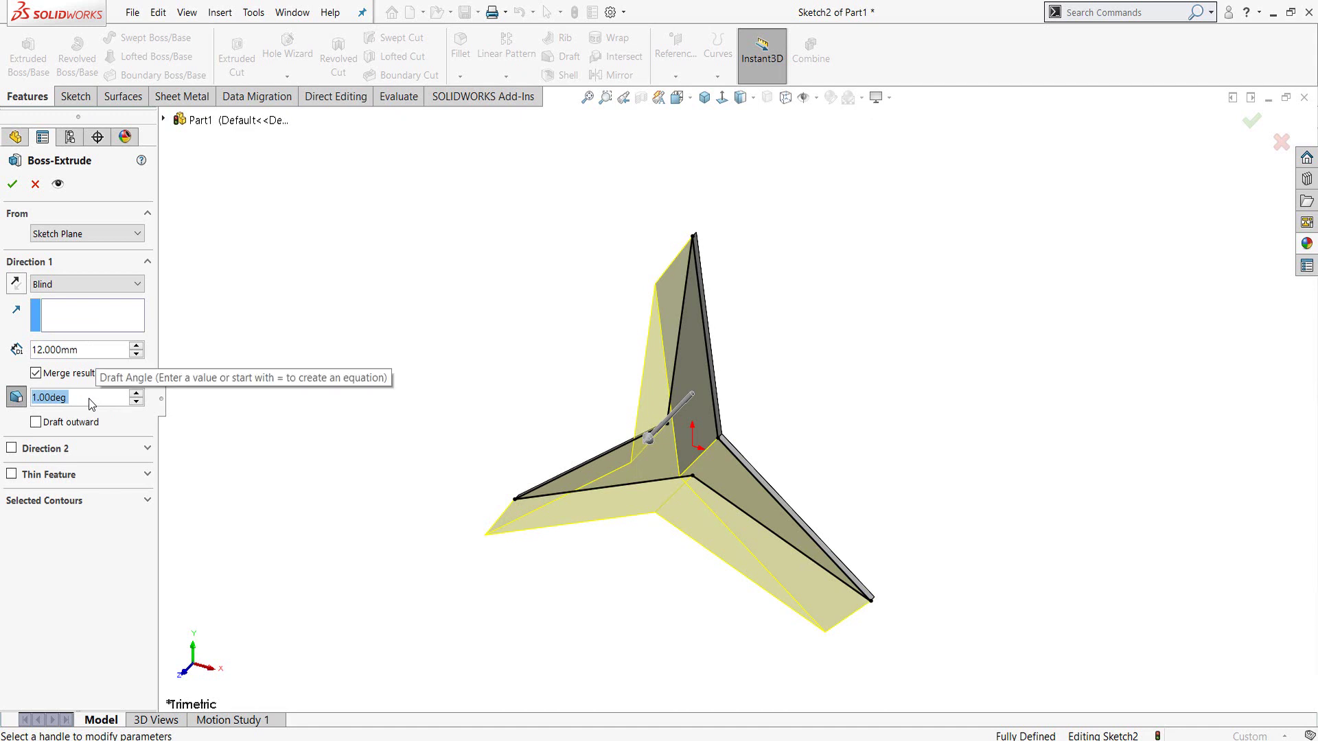
{"action": "type", "text": "45"}
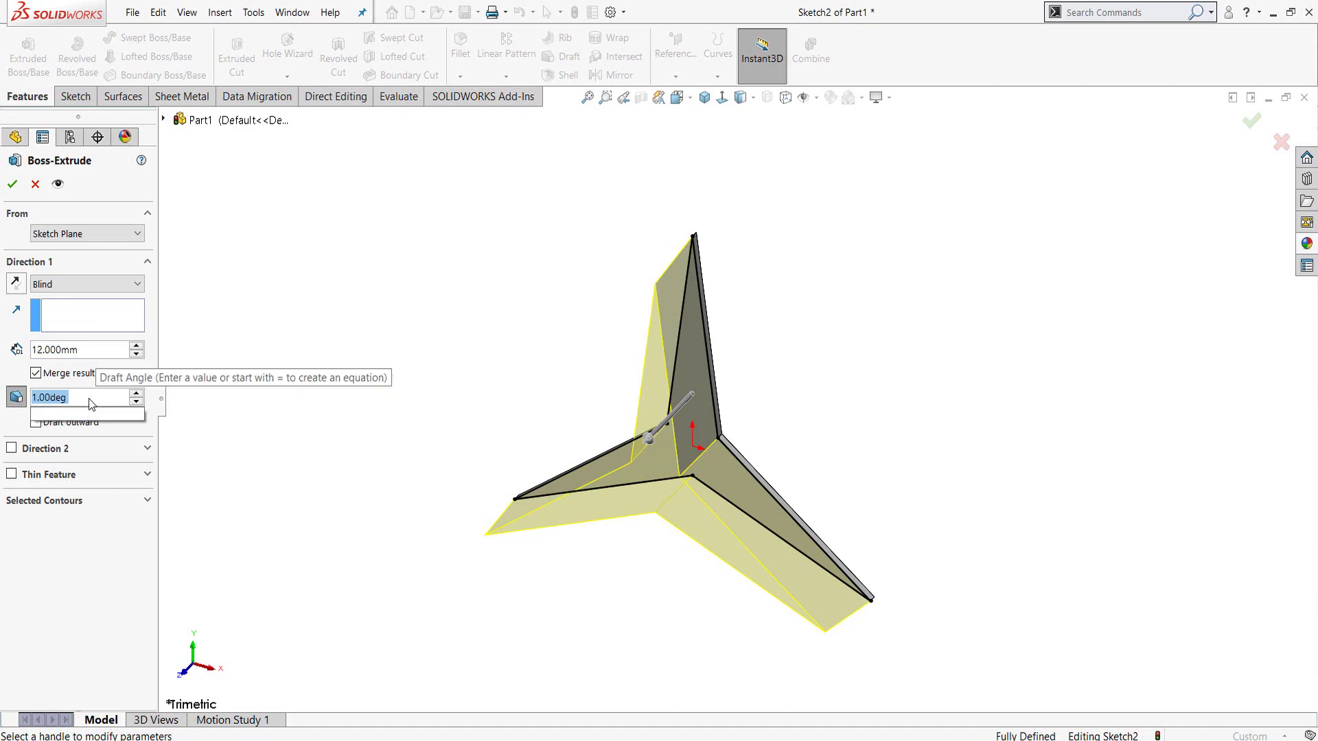
{"action": "key", "text": "Return"}
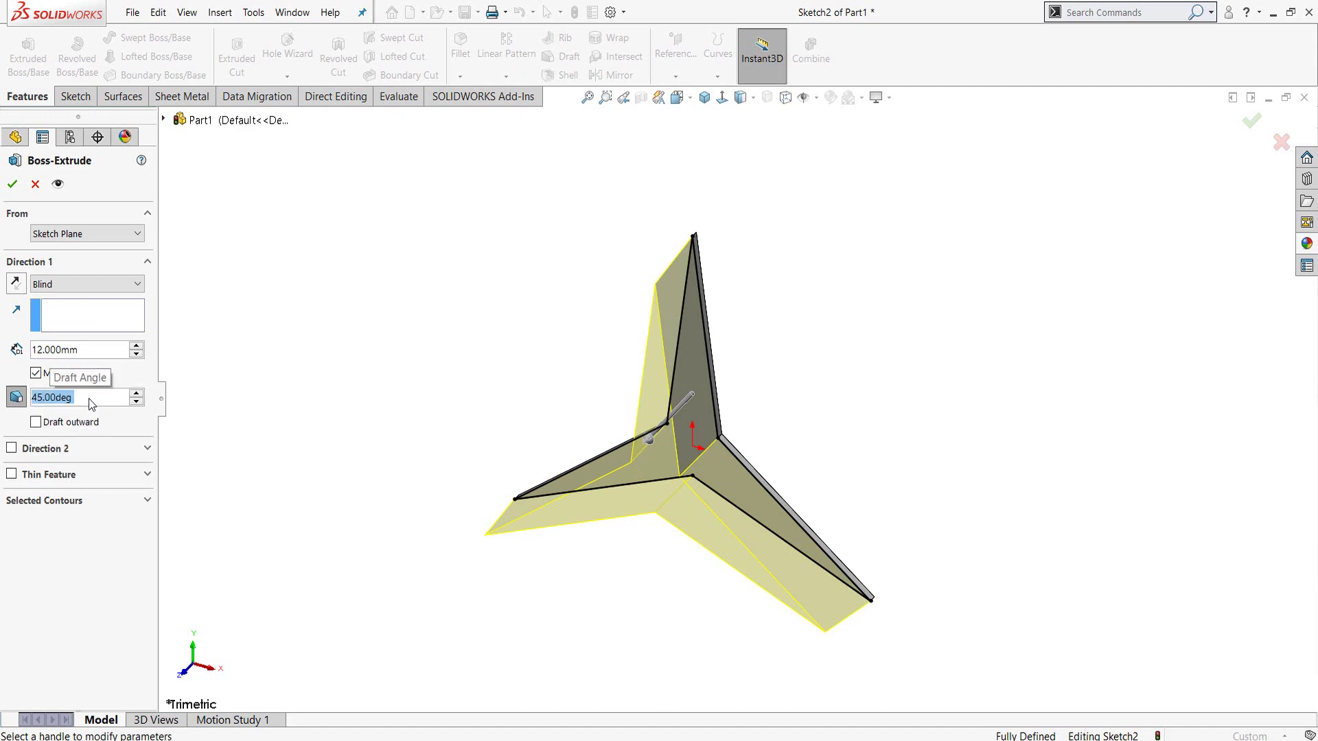
{"action": "mouse_move", "coordinate": [683, 484]}
{"action": "middle_mouse_down"}
{"action": "mouse_move", "coordinate": [722, 478]}
{"action": "mouse_move", "coordinate": [665, 441]}
{"action": "mouse_move", "coordinate": [680, 465]}
{"action": "mouse_move", "coordinate": [660, 493]}
{"action": "mouse_move", "coordinate": [706, 441]}
{"action": "mouse_move", "coordinate": [694, 500]}
{"action": "mouse_move", "coordinate": [714, 456]}
{"action": "mouse_move", "coordinate": [834, 361]}
{"action": "mouse_move", "coordinate": [680, 535]}
{"action": "mouse_move", "coordinate": [735, 576]}
{"action": "mouse_move", "coordinate": [756, 519]}
{"action": "mouse_move", "coordinate": [847, 485]}
{"action": "mouse_move", "coordinate": [838, 383]}
{"action": "mouse_move", "coordinate": [789, 343]}
{"action": "mouse_move", "coordinate": [738, 375]}
{"action": "mouse_move", "coordinate": [760, 447]}
{"action": "mouse_move", "coordinate": [687, 473]}
{"action": "middle_mouse_up"}
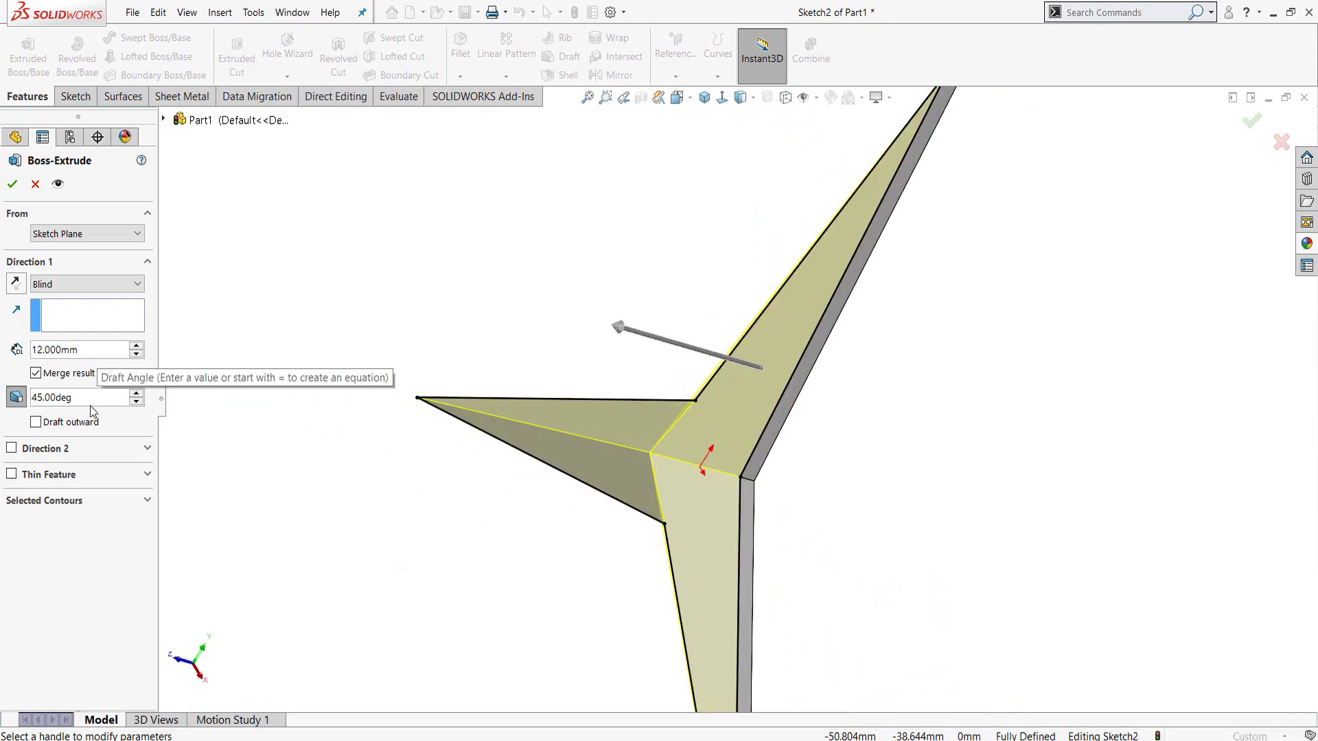
{"action": "left_click", "coordinate": [11, 182]}
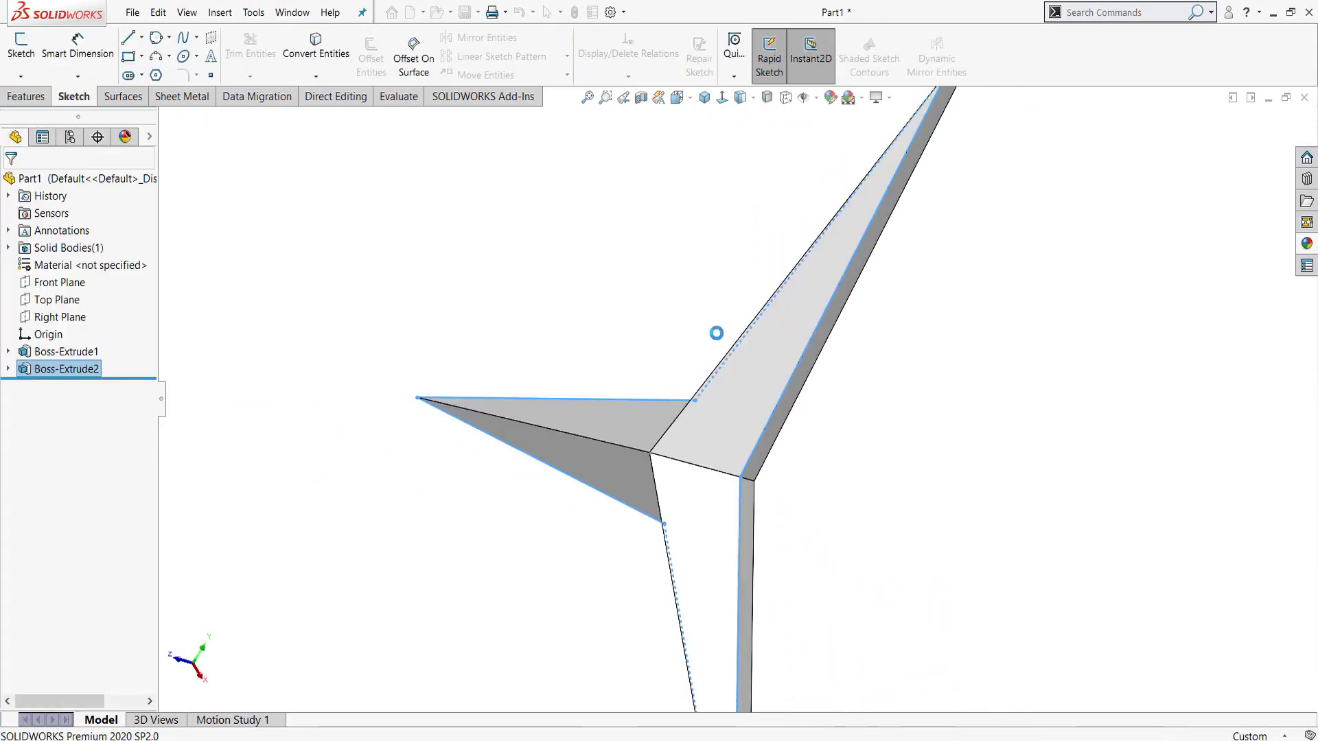
Start a Right Plane sketch and draw a short horizontal line at the star's base
{"action": "mouse_move", "coordinate": [764, 422]}
{"action": "middle_mouse_down"}
{"action": "mouse_move", "coordinate": [744, 456]}
{"action": "mouse_move", "coordinate": [720, 382]}
{"action": "middle_mouse_up"}
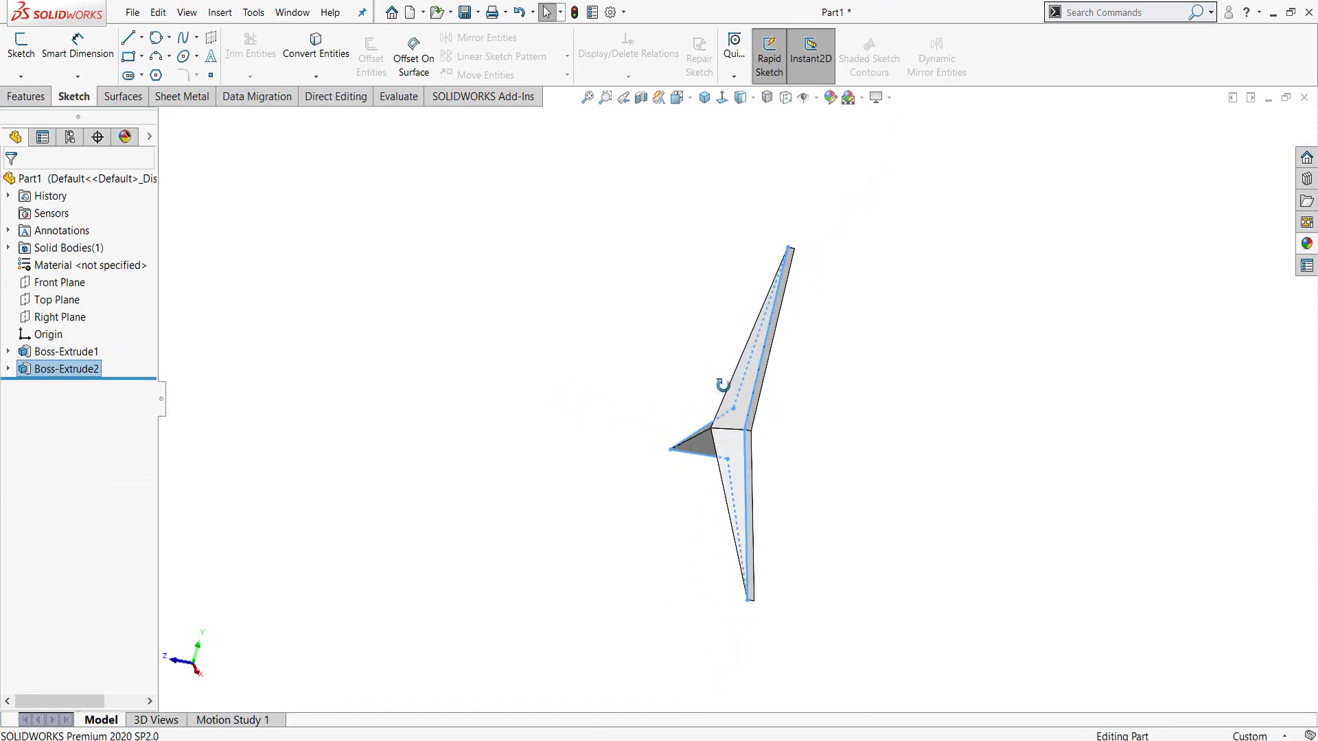
{"action": "left_click", "coordinate": [60, 316]}
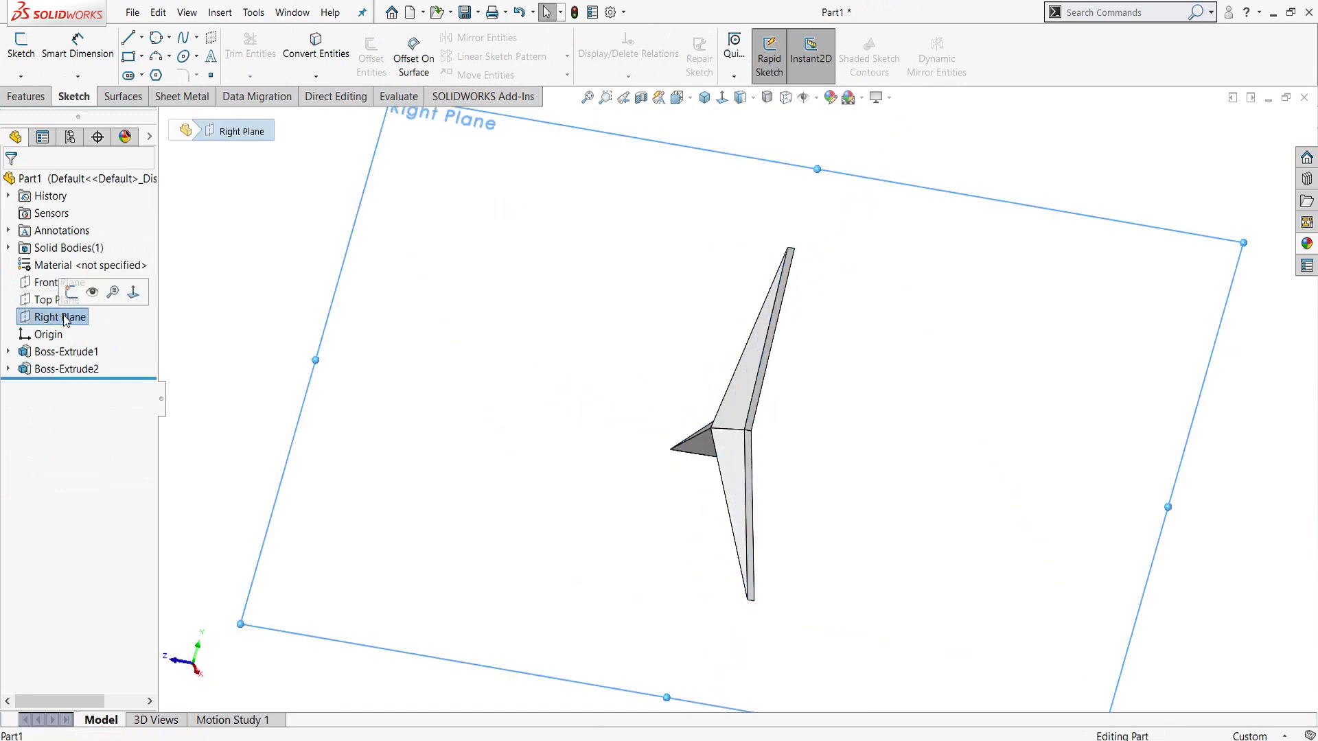
{"action": "left_click", "coordinate": [81, 292]}
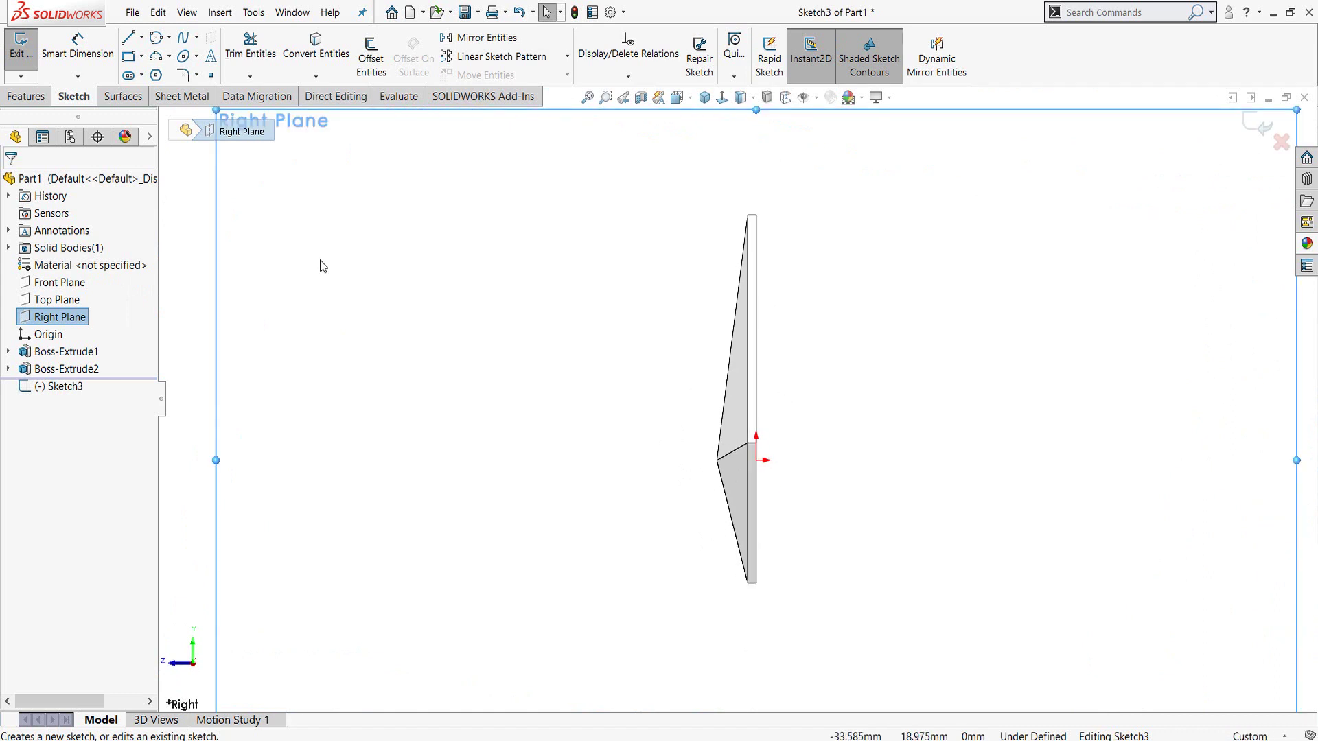
{"action": "key", "text": "l"}
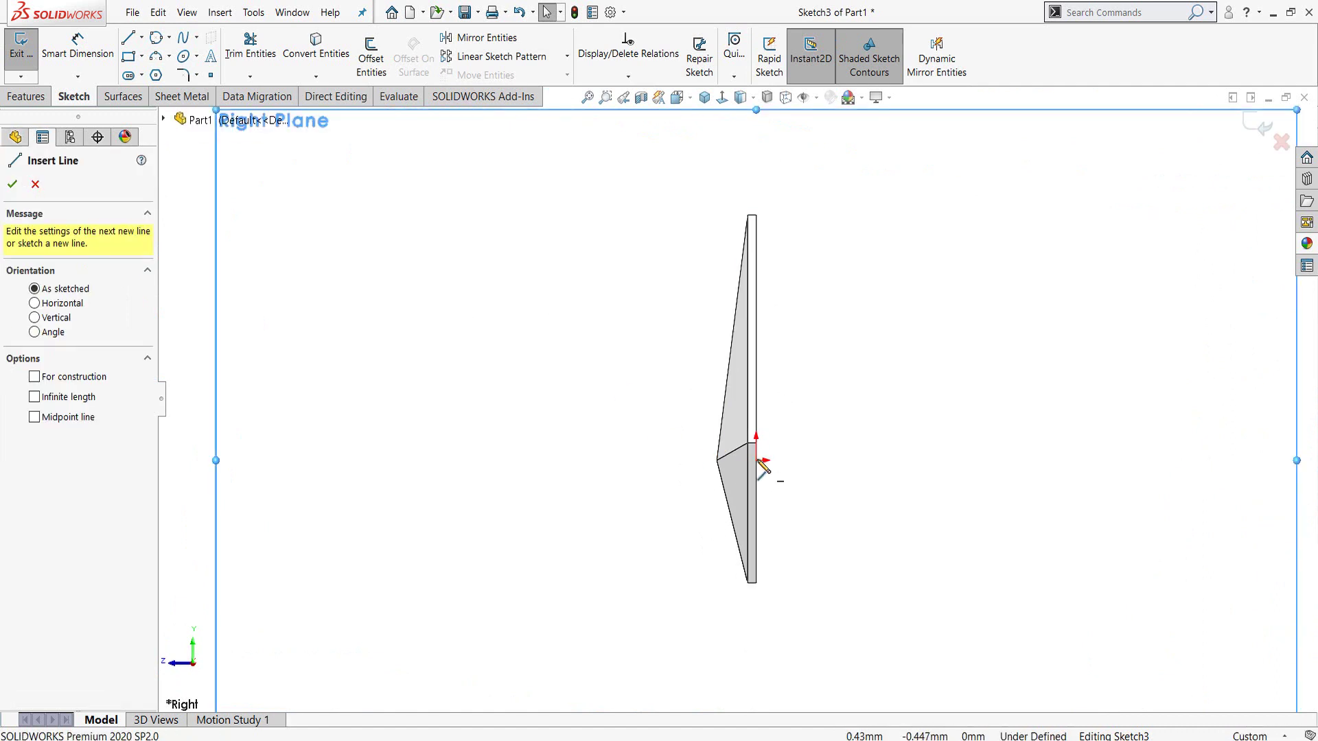
{"action": "left_click_drag", "start_coordinate": [755, 460], "coordinate": [718, 460]}
{"action": "right_click", "coordinate": [717, 460]}
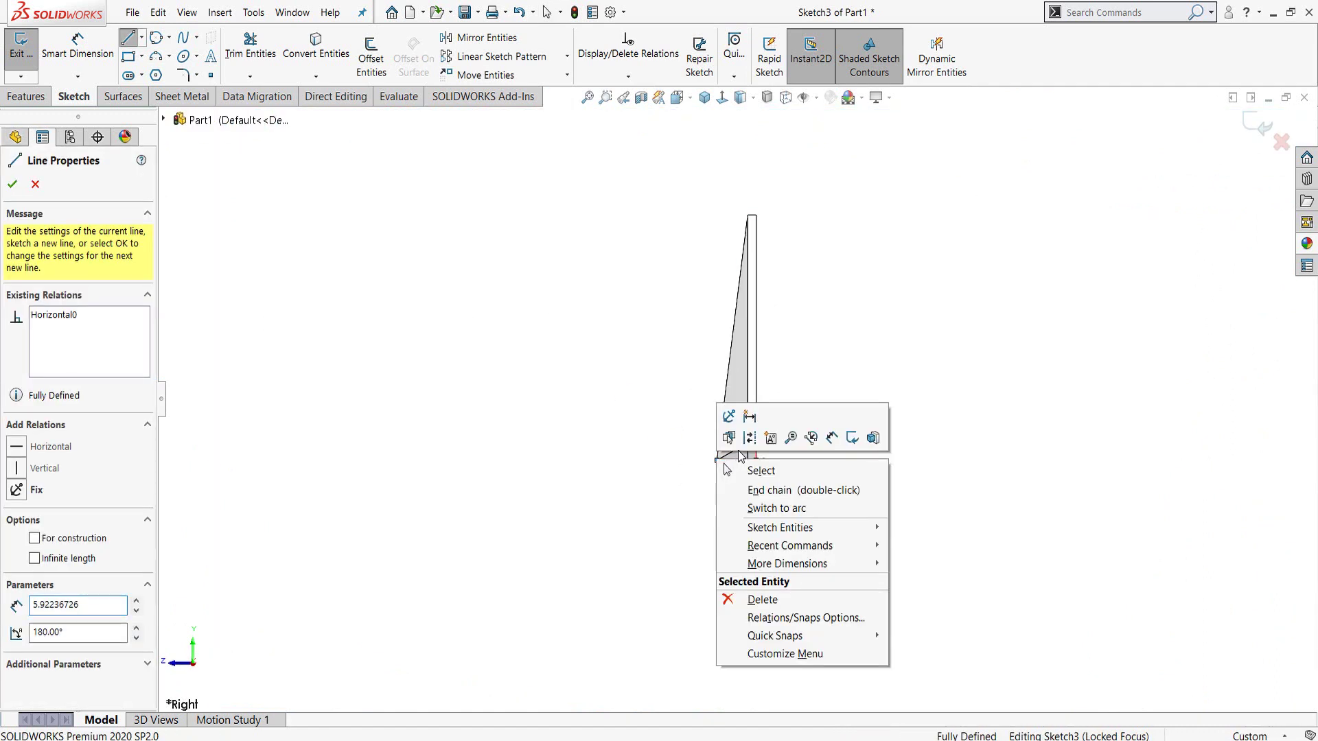
{"action": "left_click", "coordinate": [750, 438]}
{"action": "key", "text": "f"}
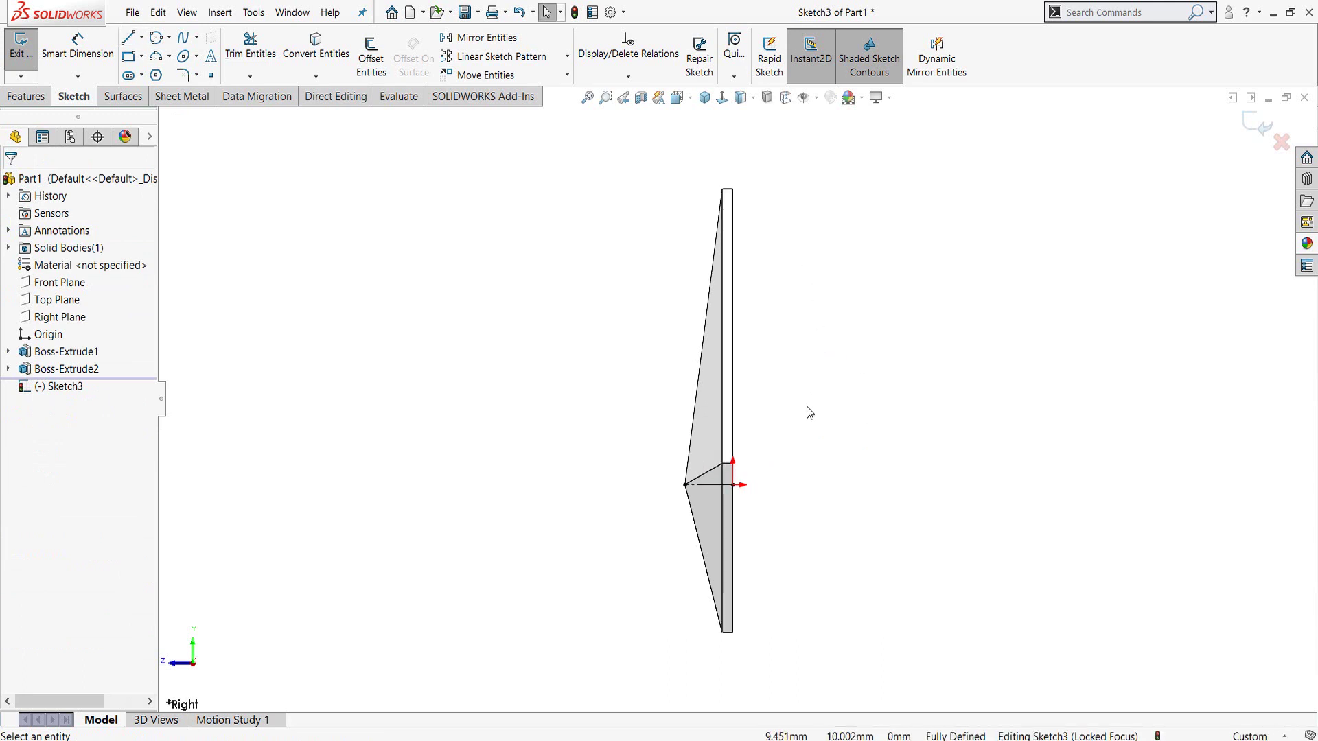
Draw a closed four-sided tapered profile along the star arm's sloped face
{"action": "right_click_drag", "start_coordinate": [807, 411], "coordinate": [653, 515]}
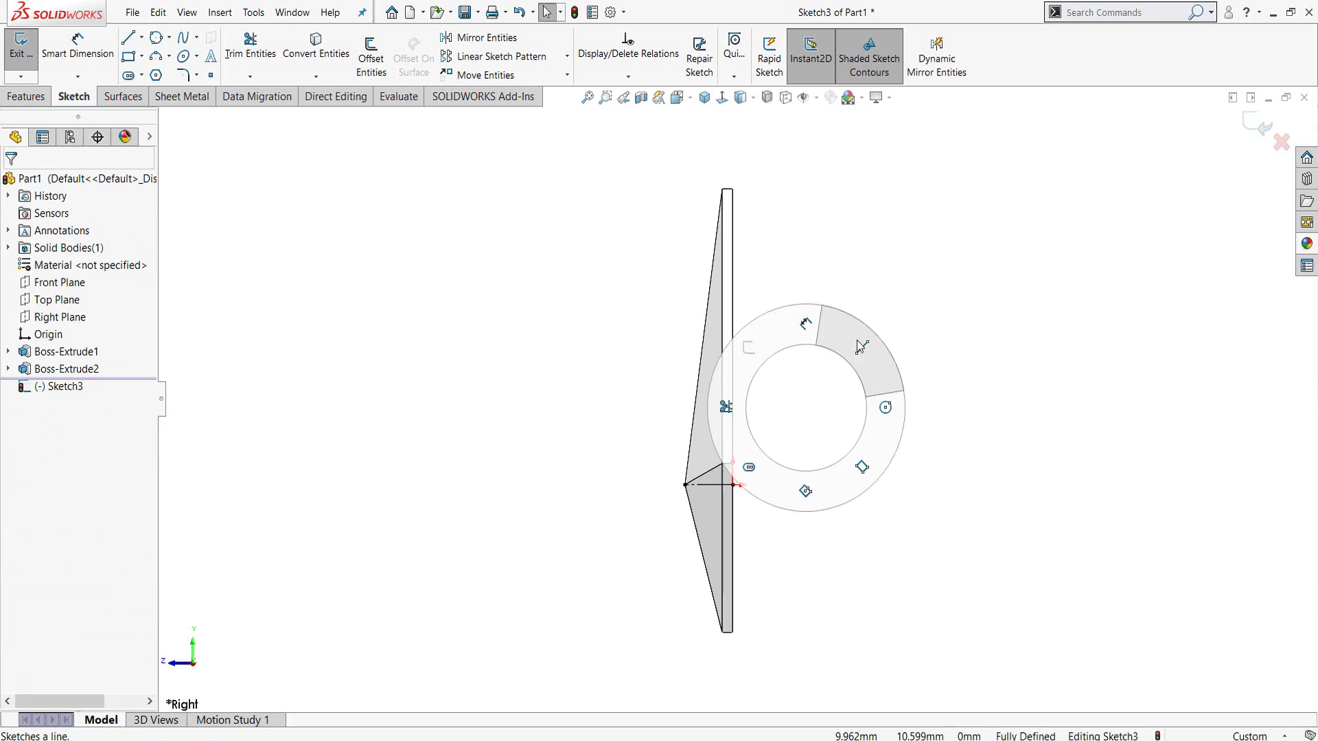
{"action": "left_click", "coordinate": [685, 485]}
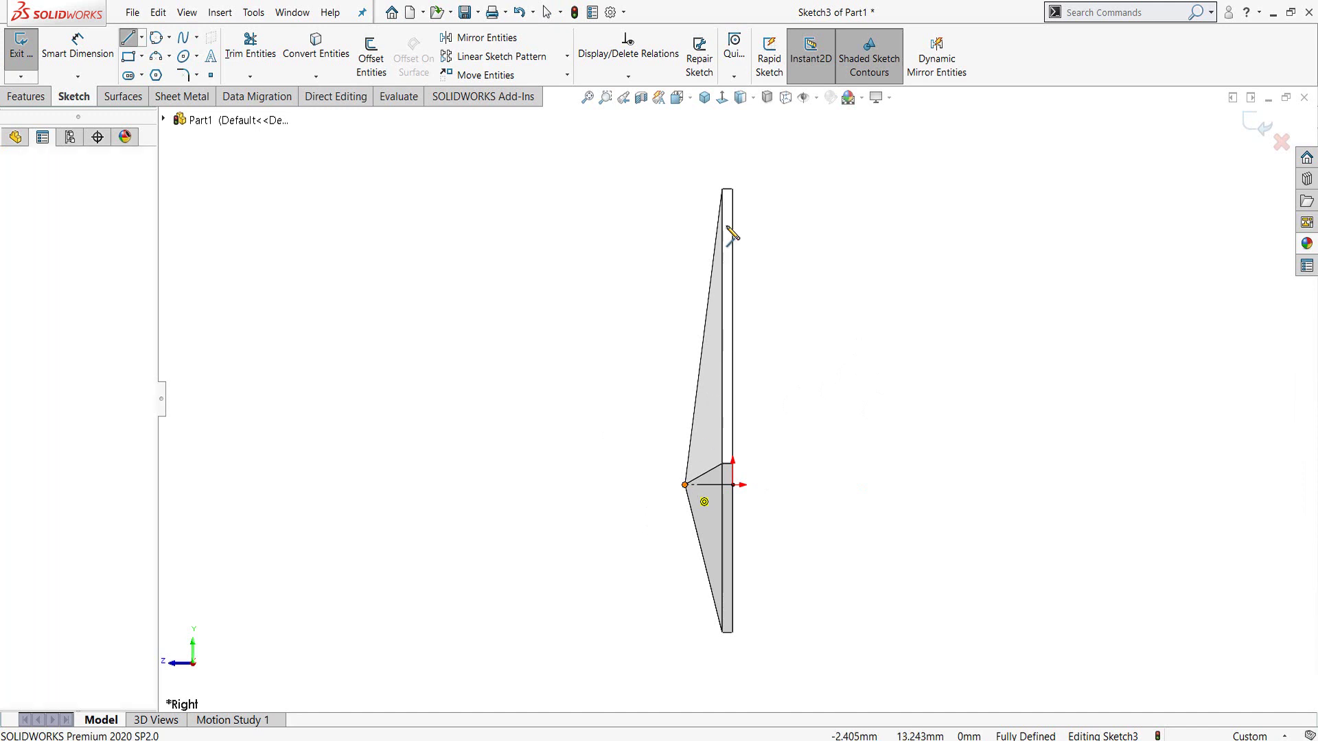
{"action": "left_click", "coordinate": [726, 174]}
{"action": "left_click", "coordinate": [756, 174]}
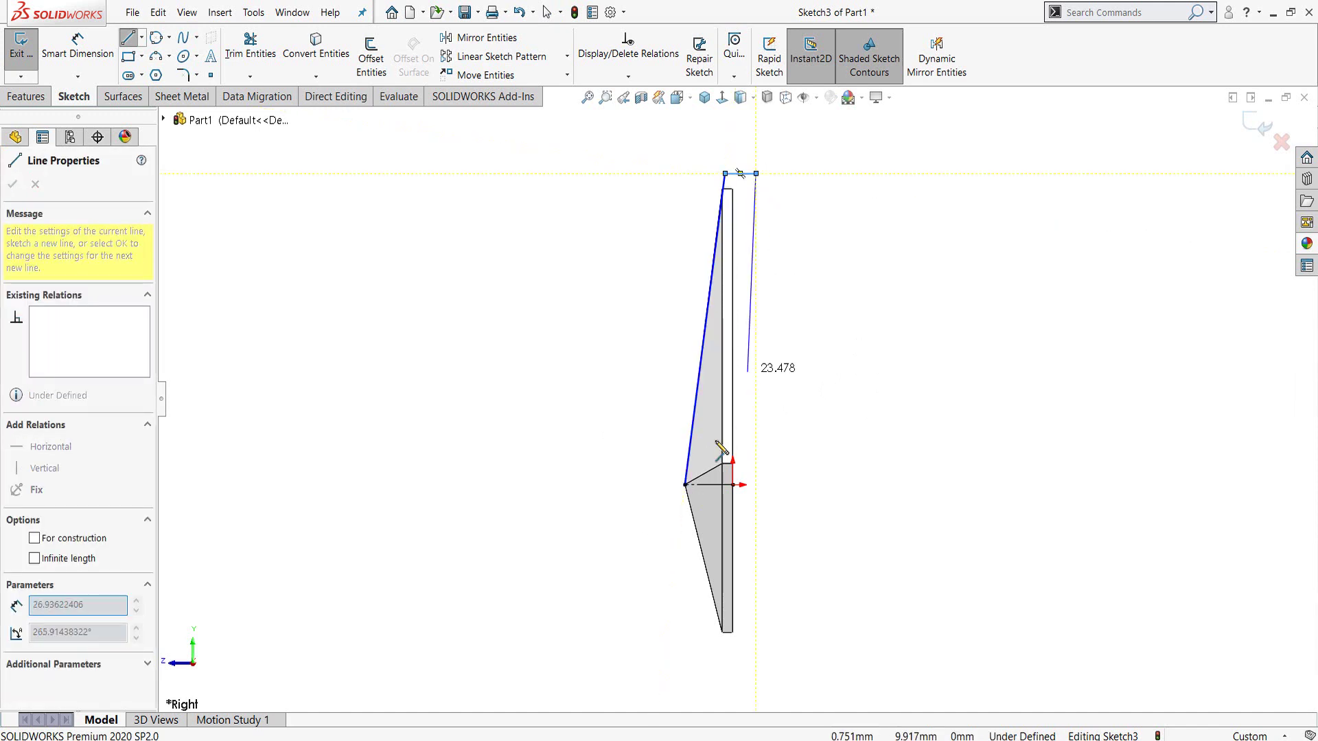
{"action": "left_click", "coordinate": [708, 486]}
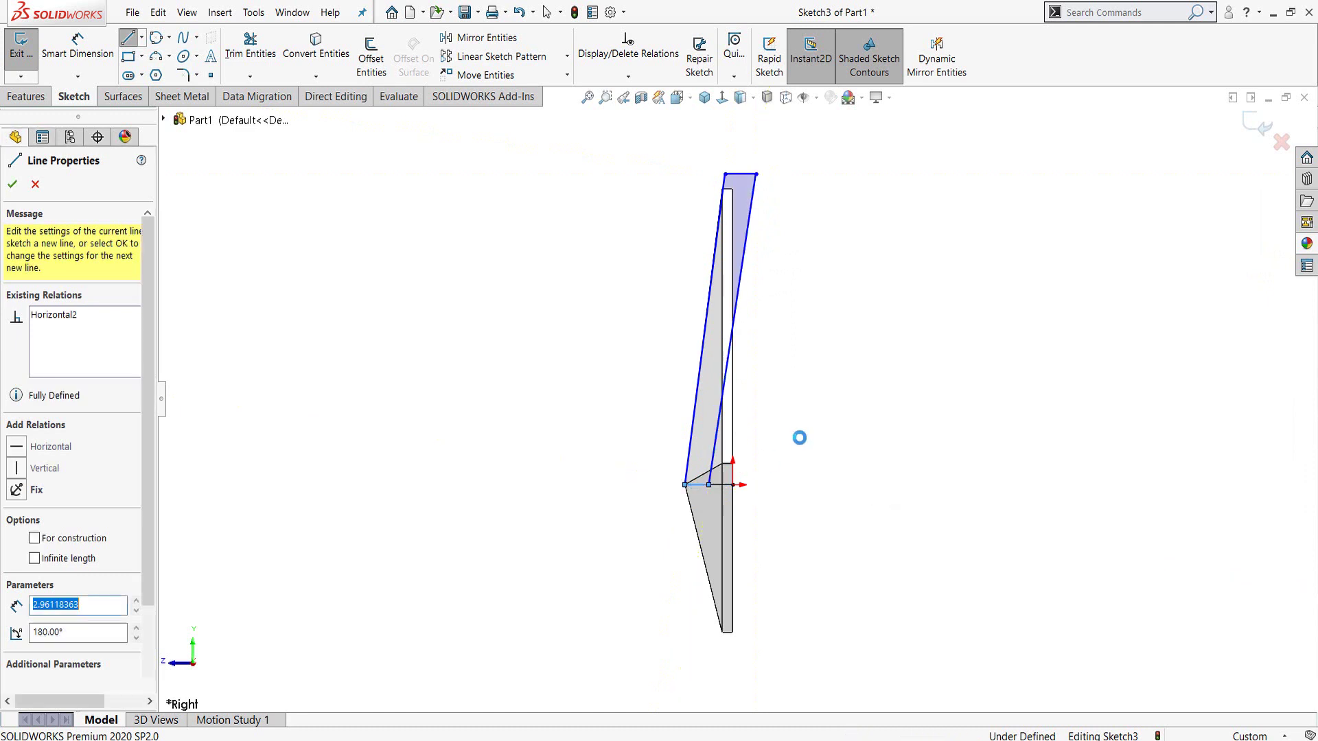
{"action": "key", "text": "Escape"}
{"action": "scroll", "coordinate": [782, 373], "scroll_direction": "down", "scroll_amount": 3}
{"action": "scroll", "coordinate": [685, 128], "scroll_direction": "down", "scroll_amount": 2}
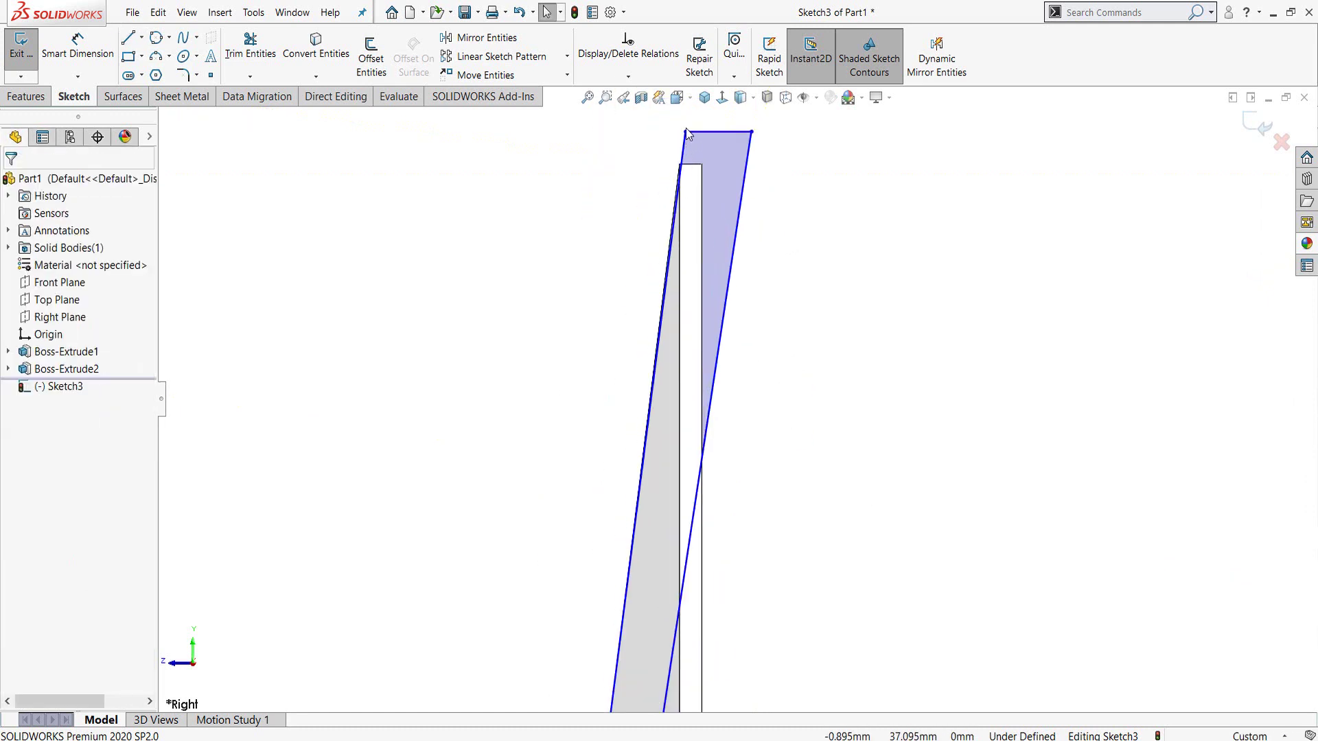
{"action": "left_click_drag", "start_coordinate": [686, 131], "coordinate": [657, 144]}
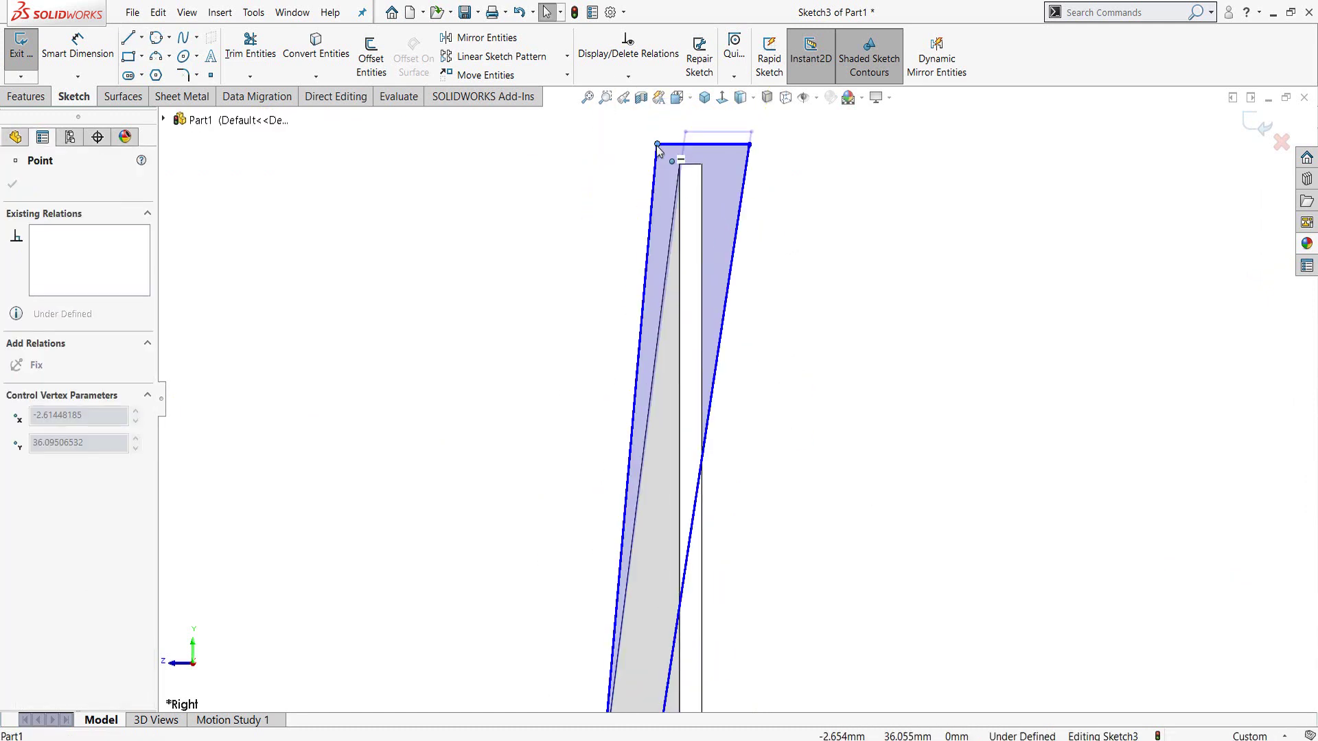
Constrain the profile's left sloped line to the arm edge and the right line parallel to it
{"action": "left_click", "coordinate": [659, 255]}
{"action": "left_click", "coordinate": [671, 258], "text": "ctrl"}
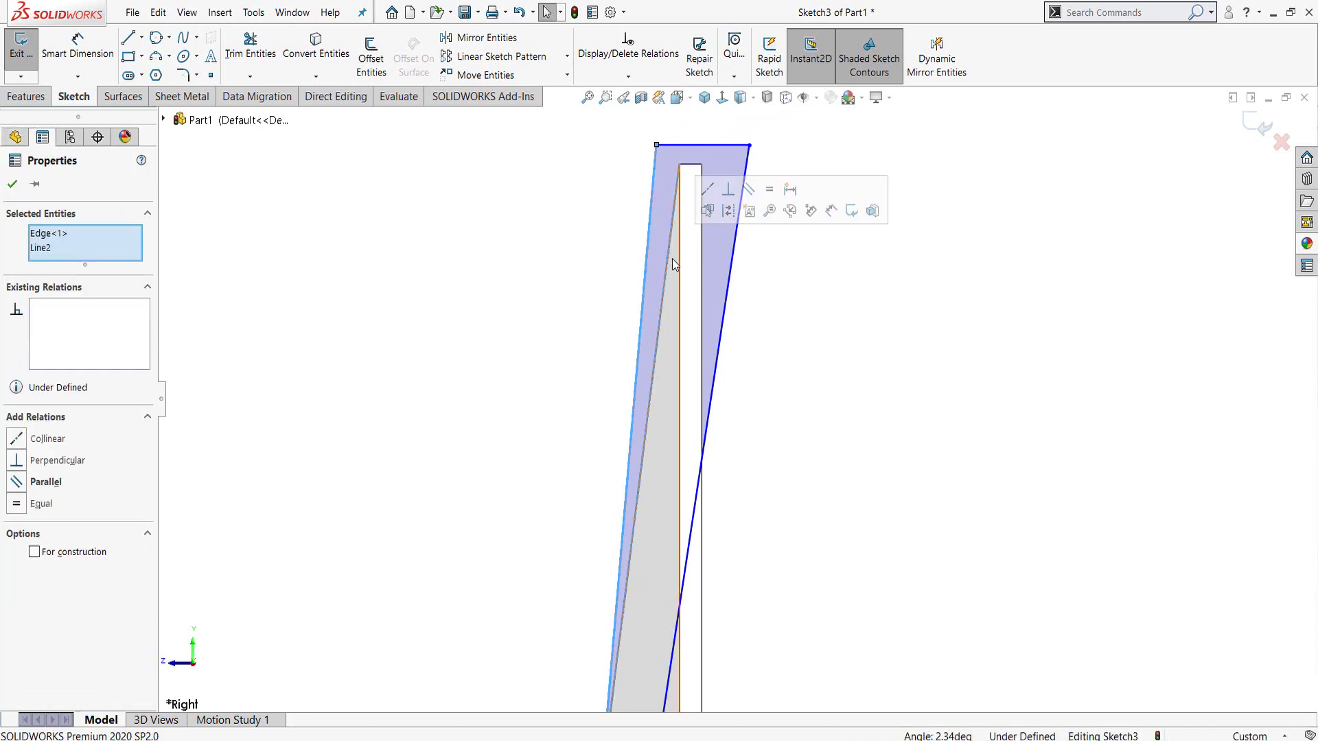
{"action": "left_click", "coordinate": [916, 335]}
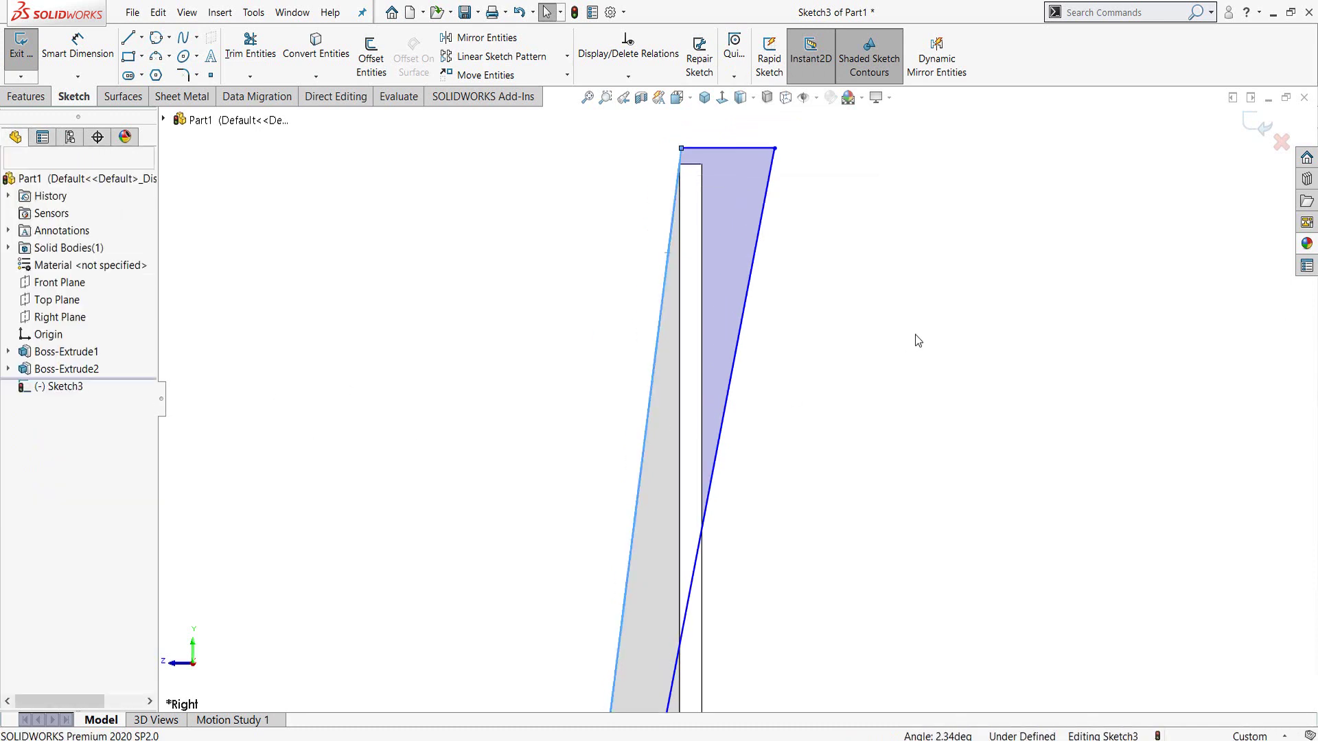
{"action": "left_click", "coordinate": [749, 280]}
{"action": "left_click", "coordinate": [662, 308], "text": "ctrl"}
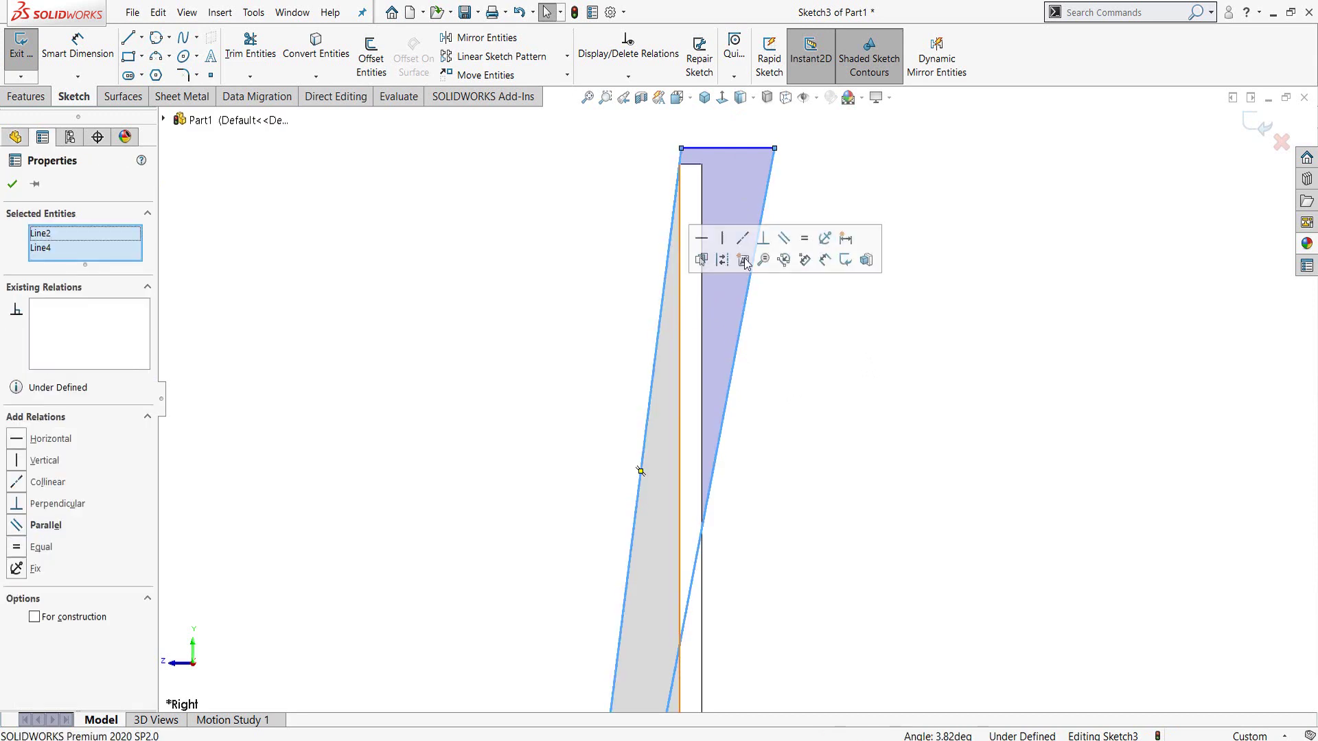
{"action": "left_click", "coordinate": [783, 238]}
{"action": "left_click", "coordinate": [874, 347]}
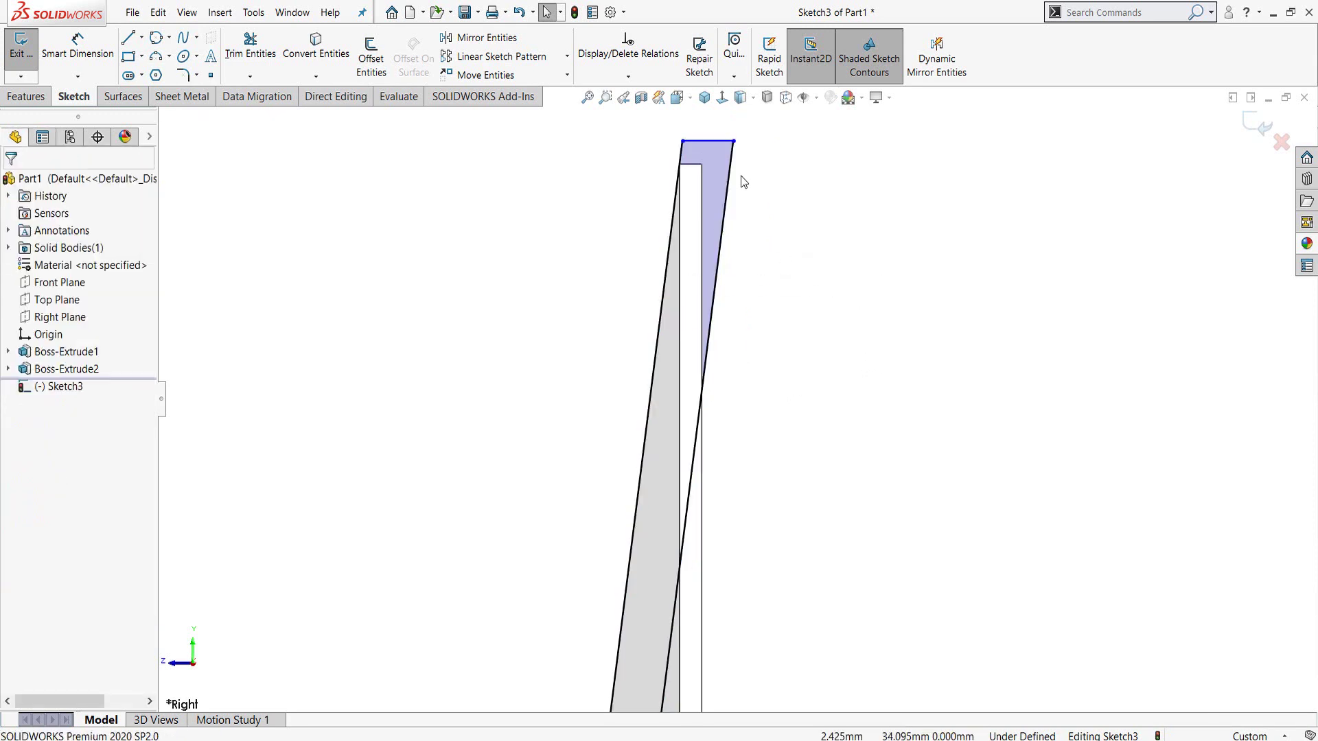
Make the profile's short top line collinear with the model's top edge
{"action": "left_click", "coordinate": [696, 167]}
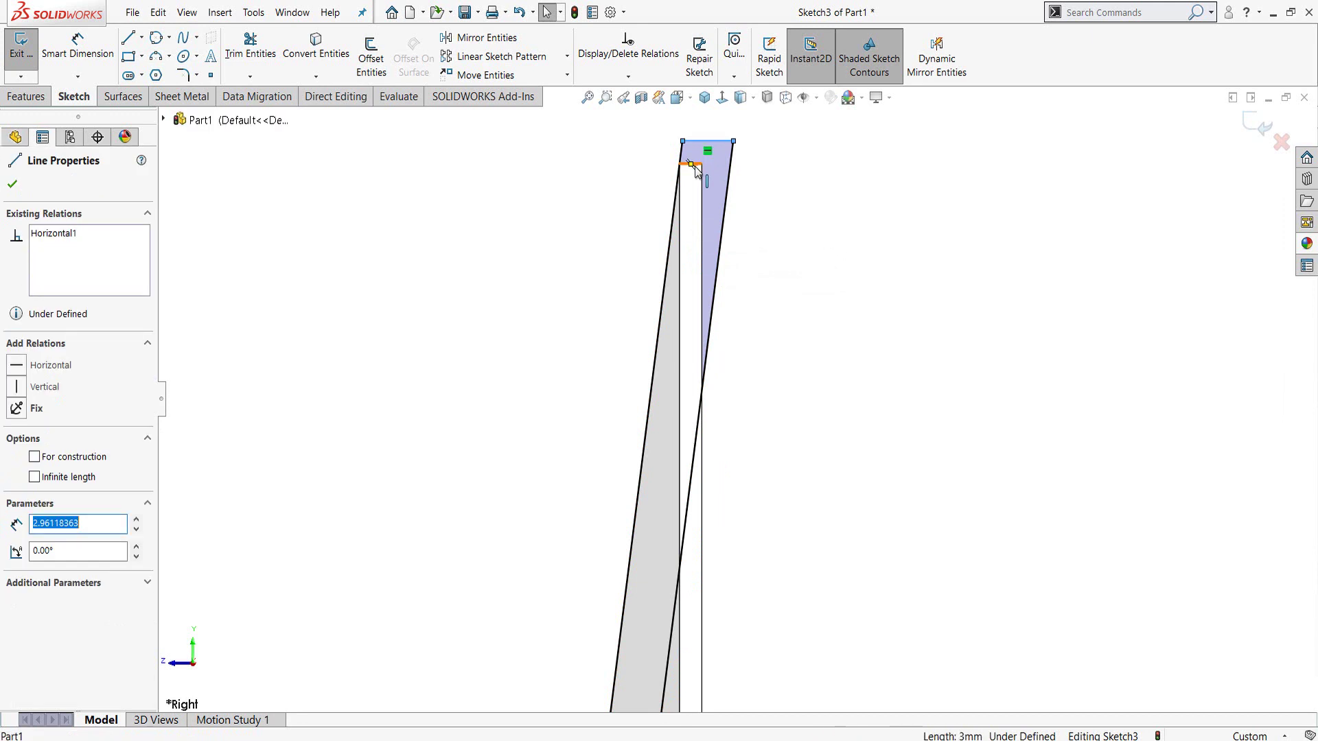
{"action": "left_click", "coordinate": [695, 167], "text": "ctrl"}
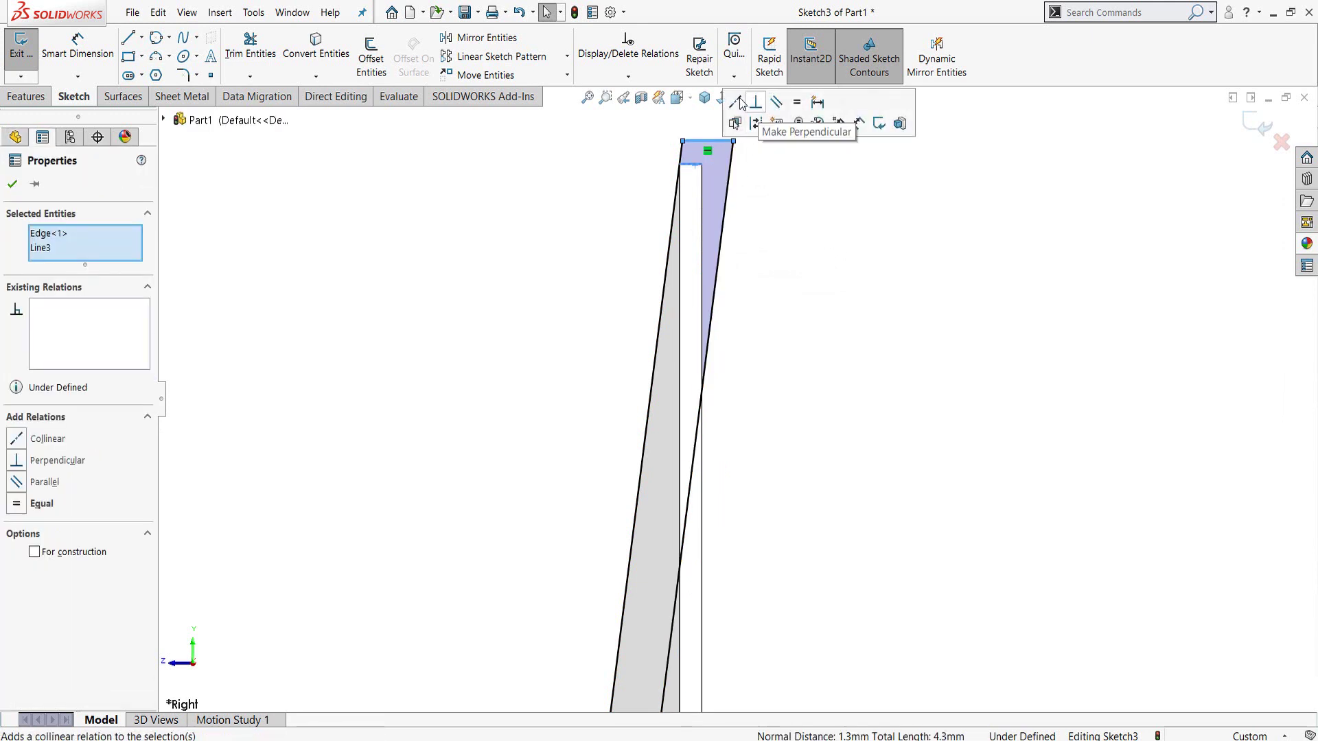
{"action": "left_click", "coordinate": [735, 124]}
{"action": "left_click", "coordinate": [836, 438]}
{"action": "scroll", "coordinate": [837, 492], "scroll_direction": "up", "scroll_amount": 2}
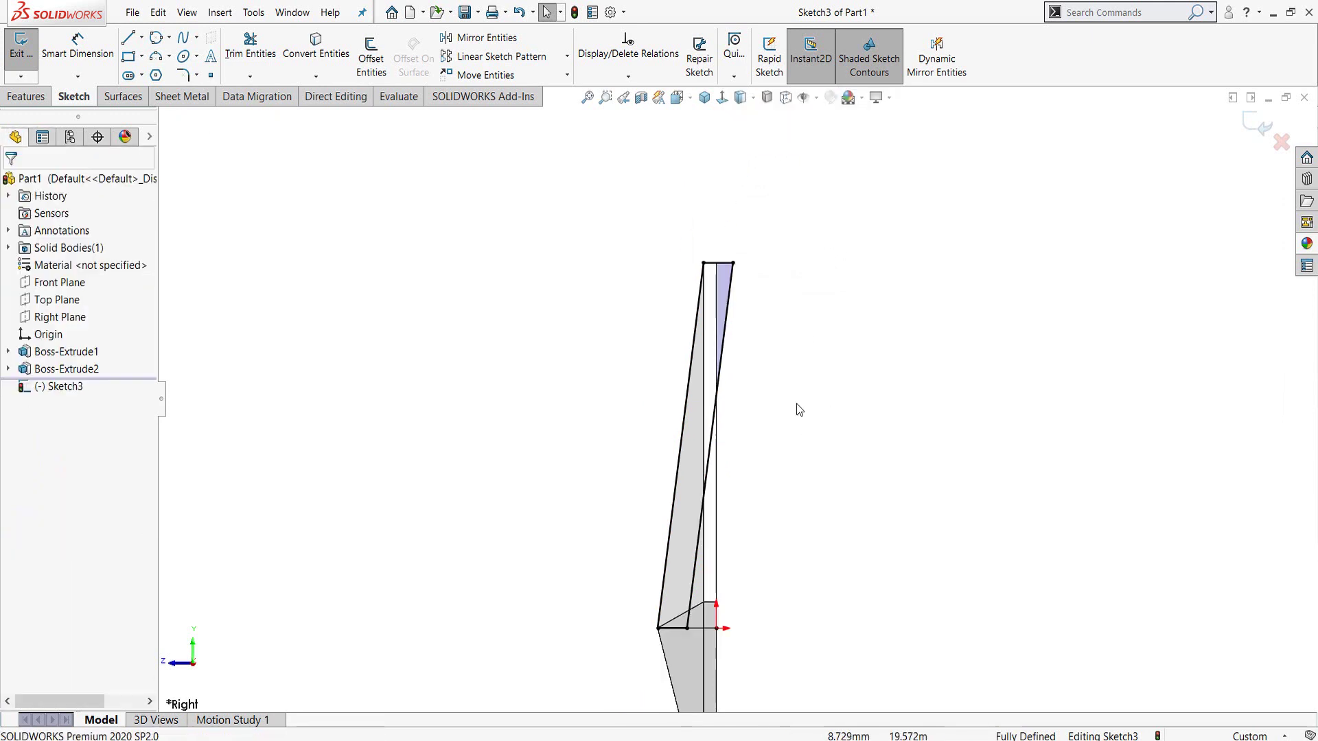
{"action": "scroll", "coordinate": [720, 480], "scroll_direction": "down", "scroll_amount": 1}
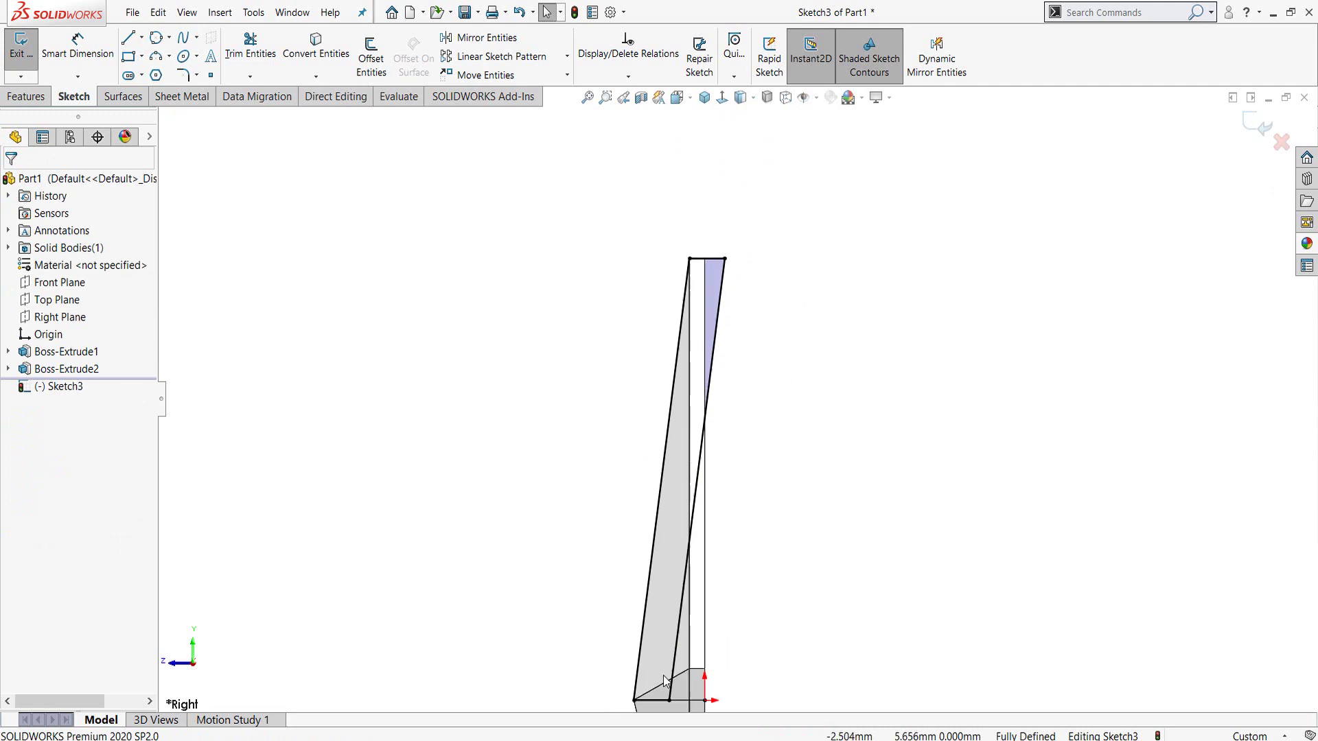
{"action": "scroll", "coordinate": [699, 576], "scroll_direction": "down", "scroll_amount": 2}
{"action": "scroll", "coordinate": [631, 471], "scroll_direction": "down", "scroll_amount": 2}
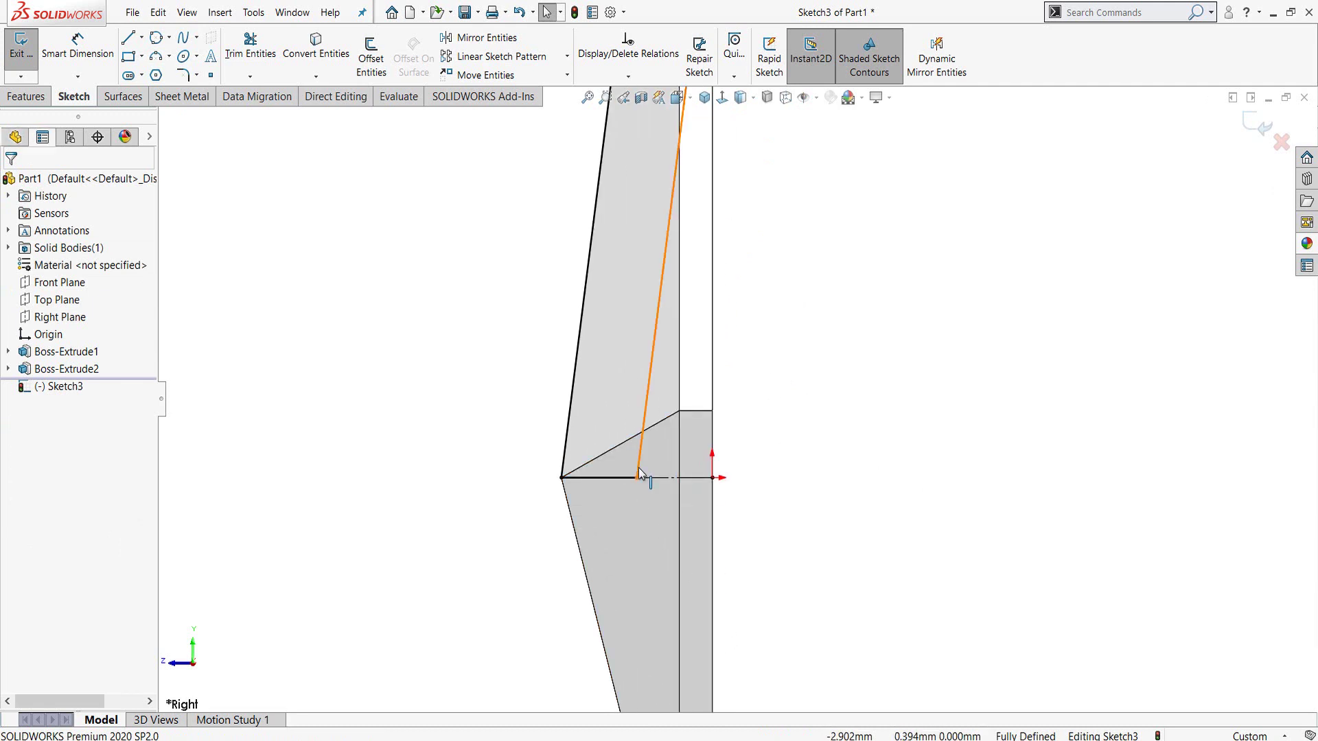
{"action": "left_click", "coordinate": [638, 473]}
{"action": "key", "text": "Escape"}
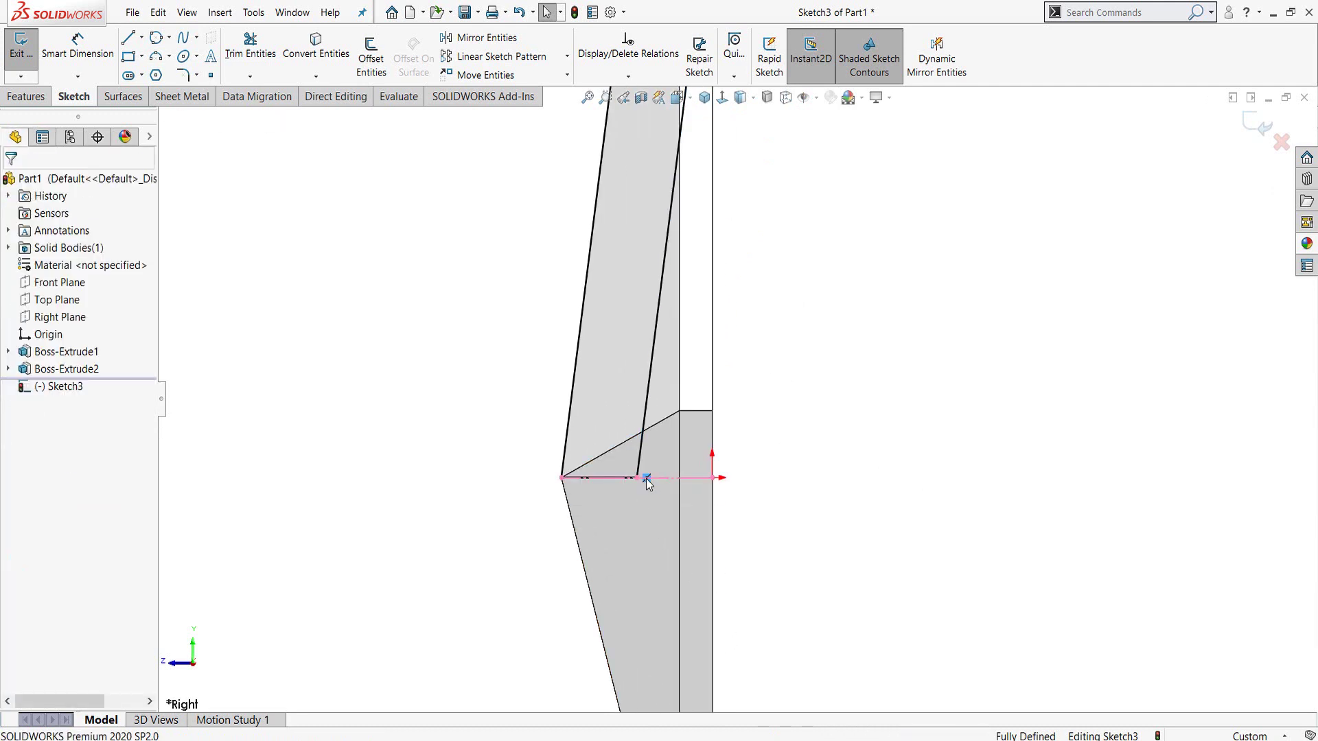
{"action": "scroll", "coordinate": [664, 491], "scroll_direction": "up", "scroll_amount": 3}
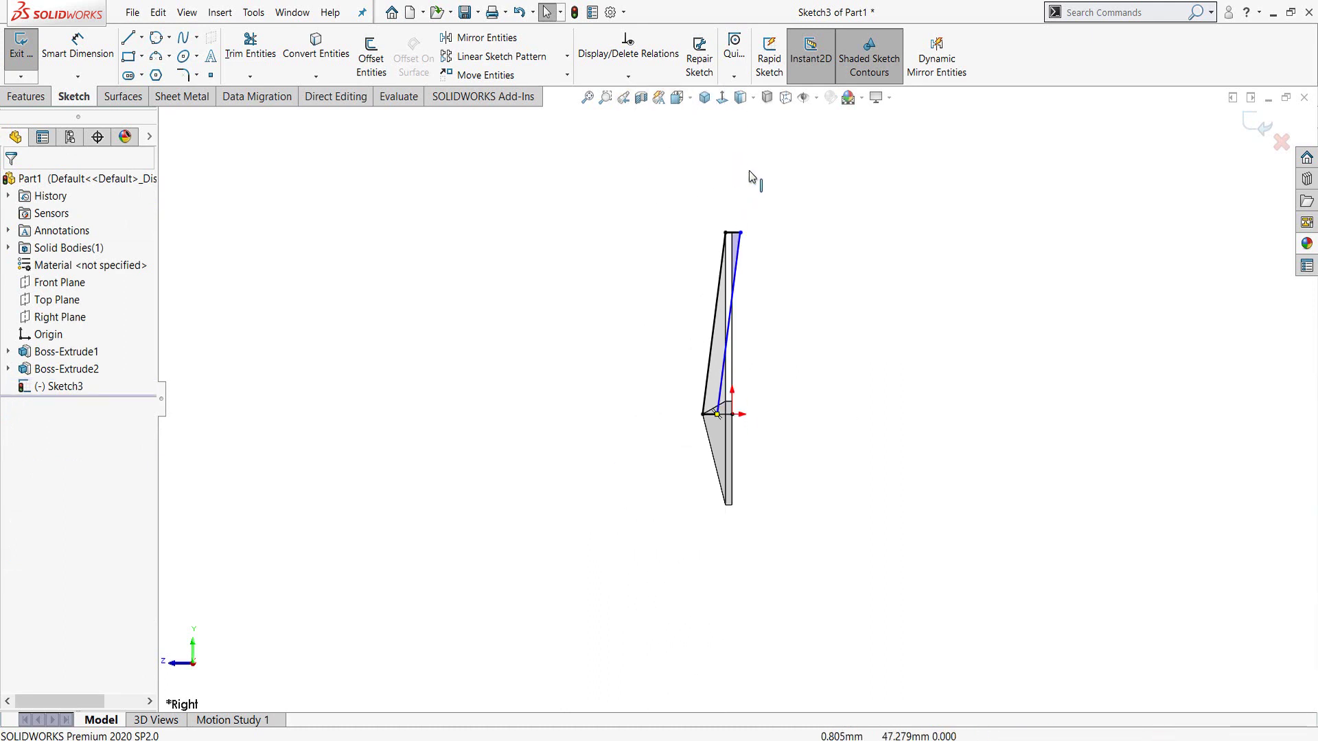
{"action": "scroll", "coordinate": [738, 302], "scroll_direction": "down", "scroll_amount": 2}
Start dimensioning the profile's short top edge with Smart Dimension
{"action": "scroll", "coordinate": [789, 470], "scroll_direction": "down", "scroll_amount": 2}
{"action": "right_click_drag", "start_coordinate": [789, 471], "coordinate": [769, 387]}
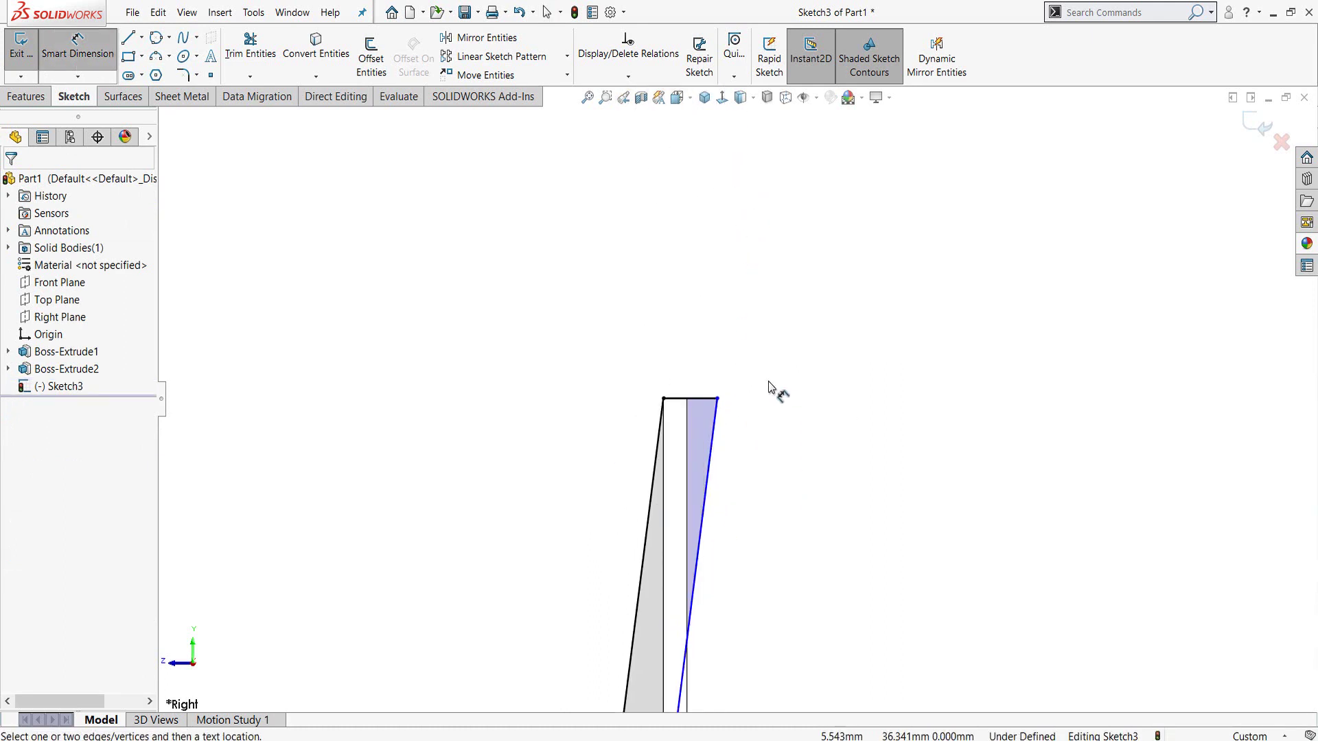
{"action": "left_click", "coordinate": [694, 401]}
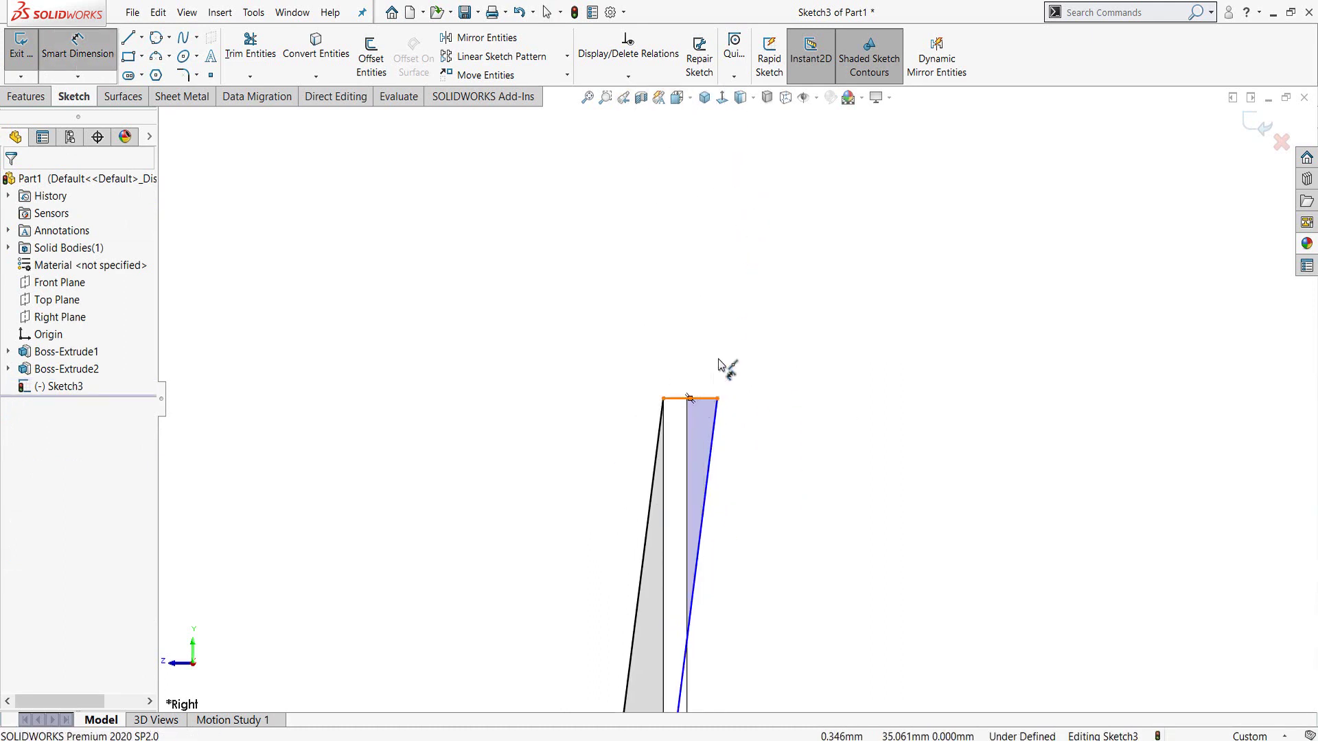
{"action": "left_click", "coordinate": [716, 400]}
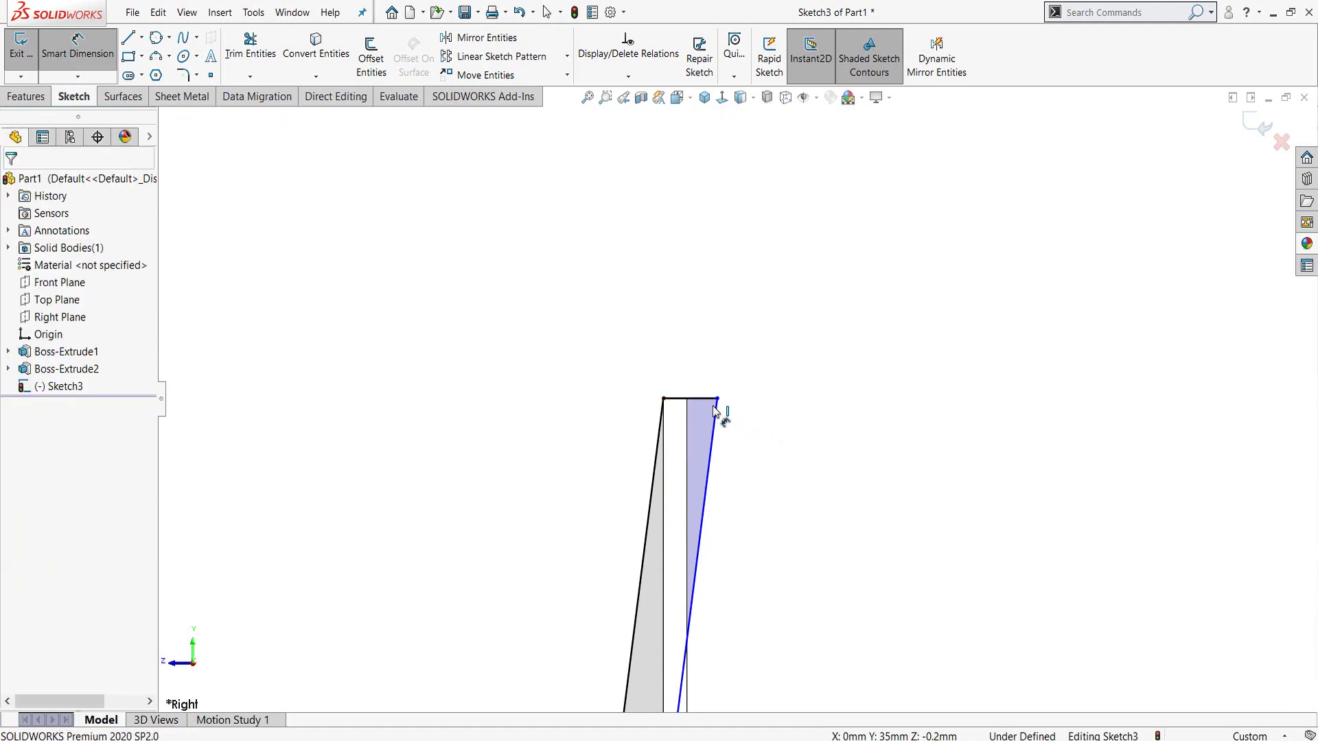
{"action": "left_click", "coordinate": [711, 398]}
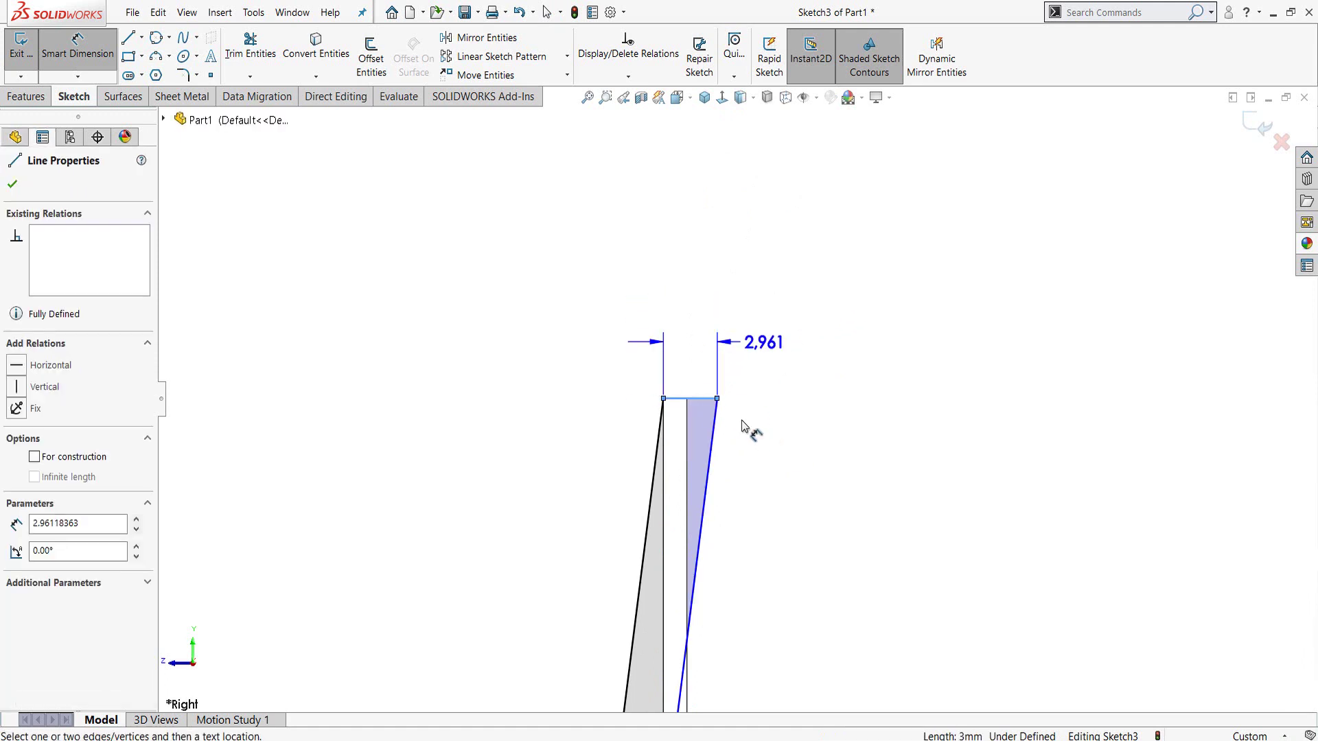
{"action": "key", "text": "Escape"}
Set the top edge width between its endpoints to 0.3 mm, fully defining Sketch3
{"action": "left_click", "coordinate": [664, 399]}
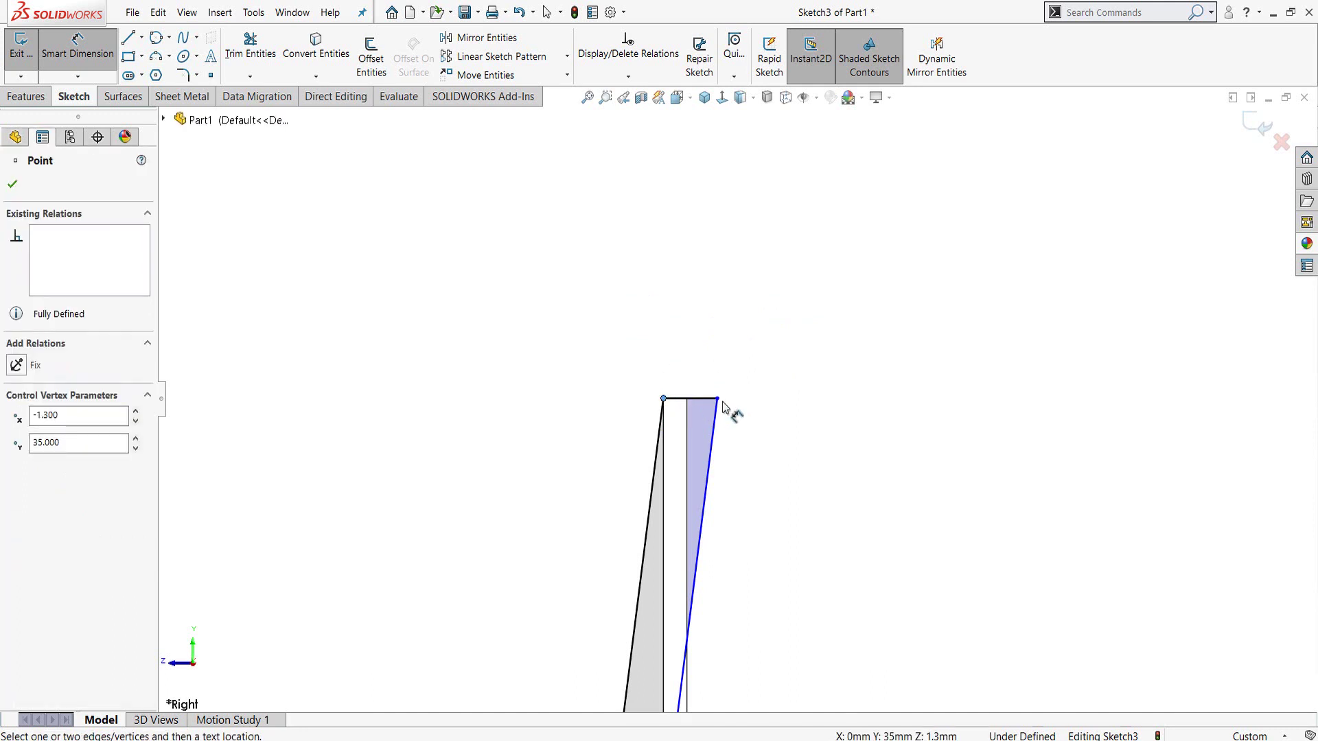
{"action": "left_click", "coordinate": [717, 399]}
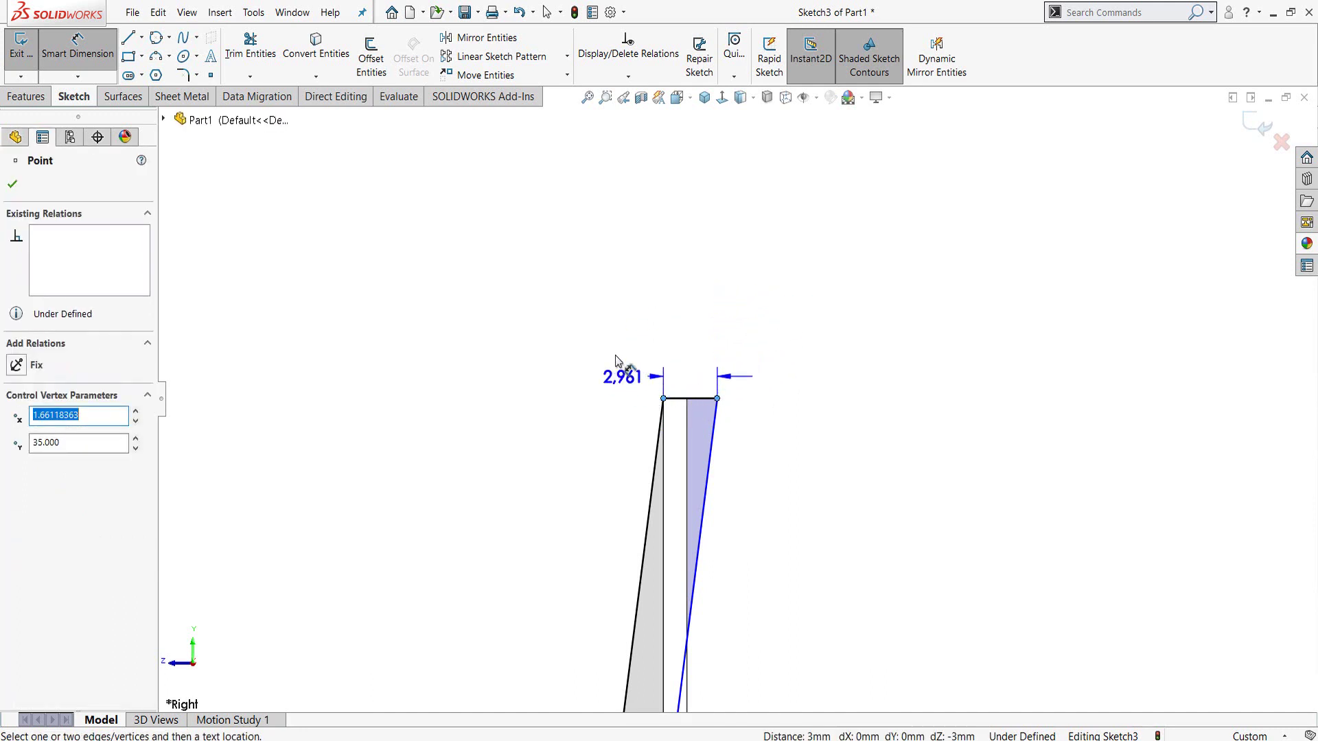
{"action": "left_click", "coordinate": [720, 278]}
{"action": "type", "text": "0.3"}
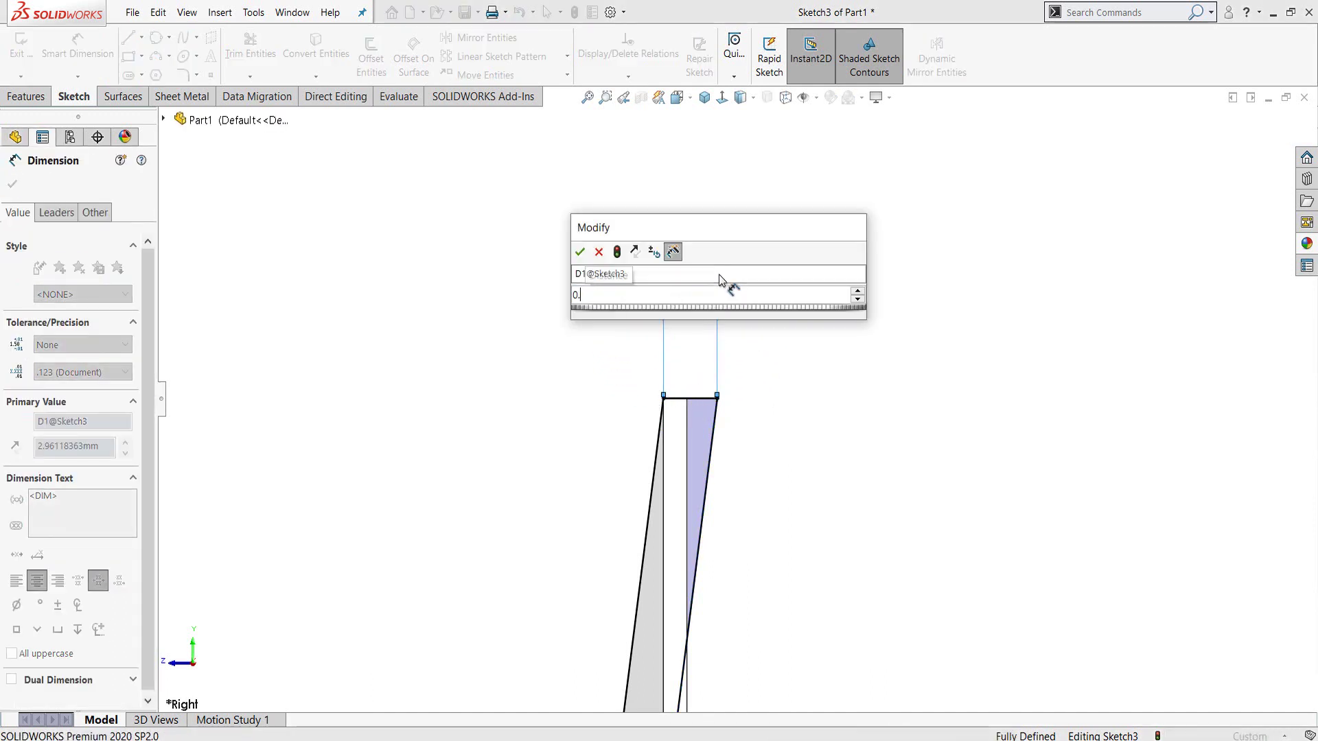
{"action": "key", "text": "Return"}
{"action": "key", "text": "Escape"}
{"action": "scroll", "coordinate": [716, 354], "scroll_direction": "up", "scroll_amount": 3}
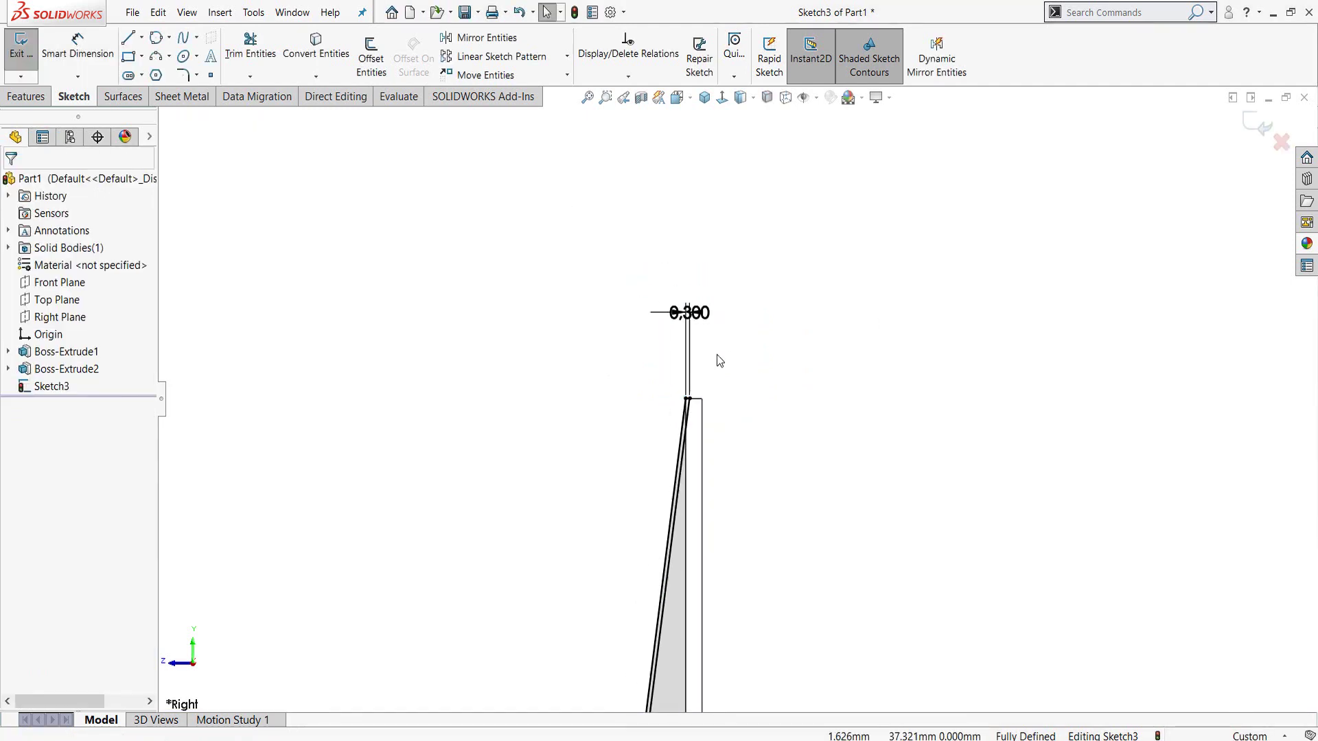
{"action": "scroll", "coordinate": [718, 464], "scroll_direction": "down", "scroll_amount": 2}
{"action": "scroll", "coordinate": [699, 574], "scroll_direction": "up", "scroll_amount": 2}
{"action": "scroll", "coordinate": [697, 576], "scroll_direction": "down", "scroll_amount": 5}
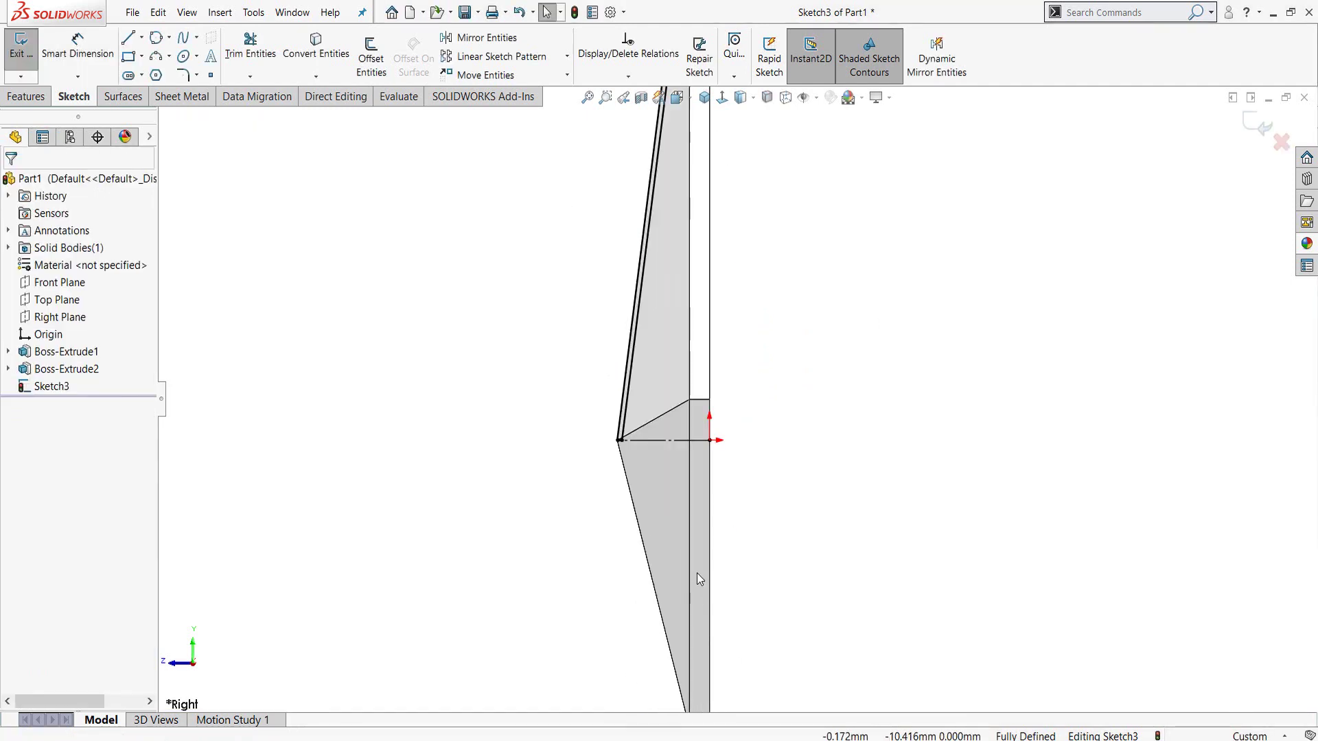
Revolve-cut the profile 360° about Line1 to trim the star arms
{"action": "left_click", "coordinate": [25, 96]}
{"action": "left_click", "coordinate": [338, 55]}
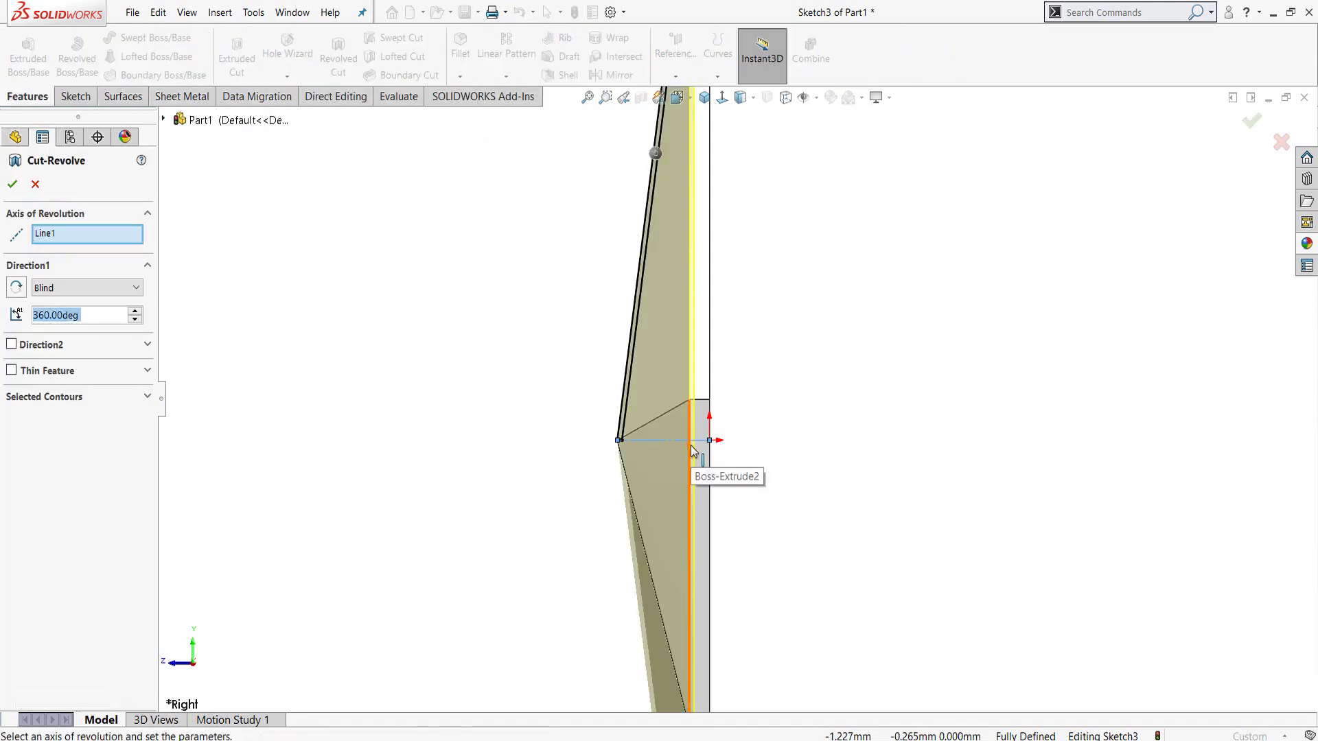
{"action": "middle_click_drag", "start_coordinate": [692, 449], "coordinate": [603, 454]}
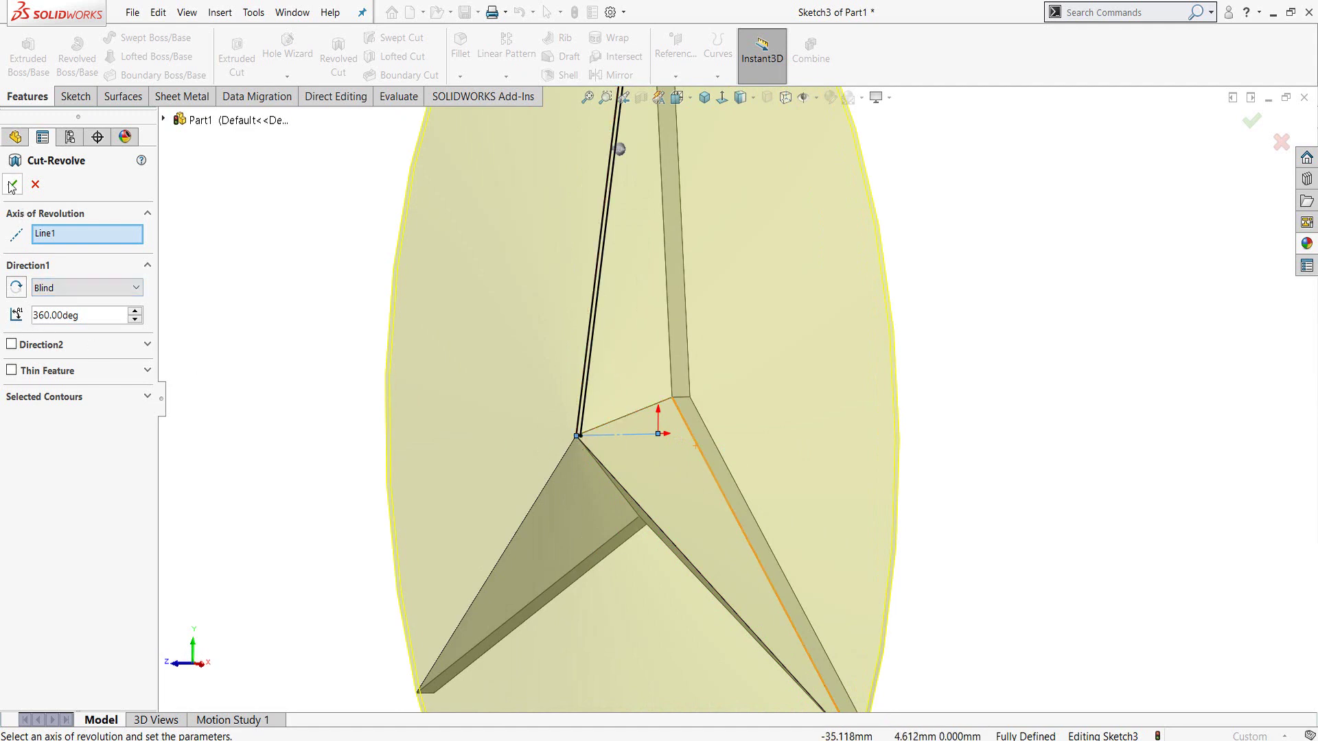
{"action": "key", "text": "Return"}
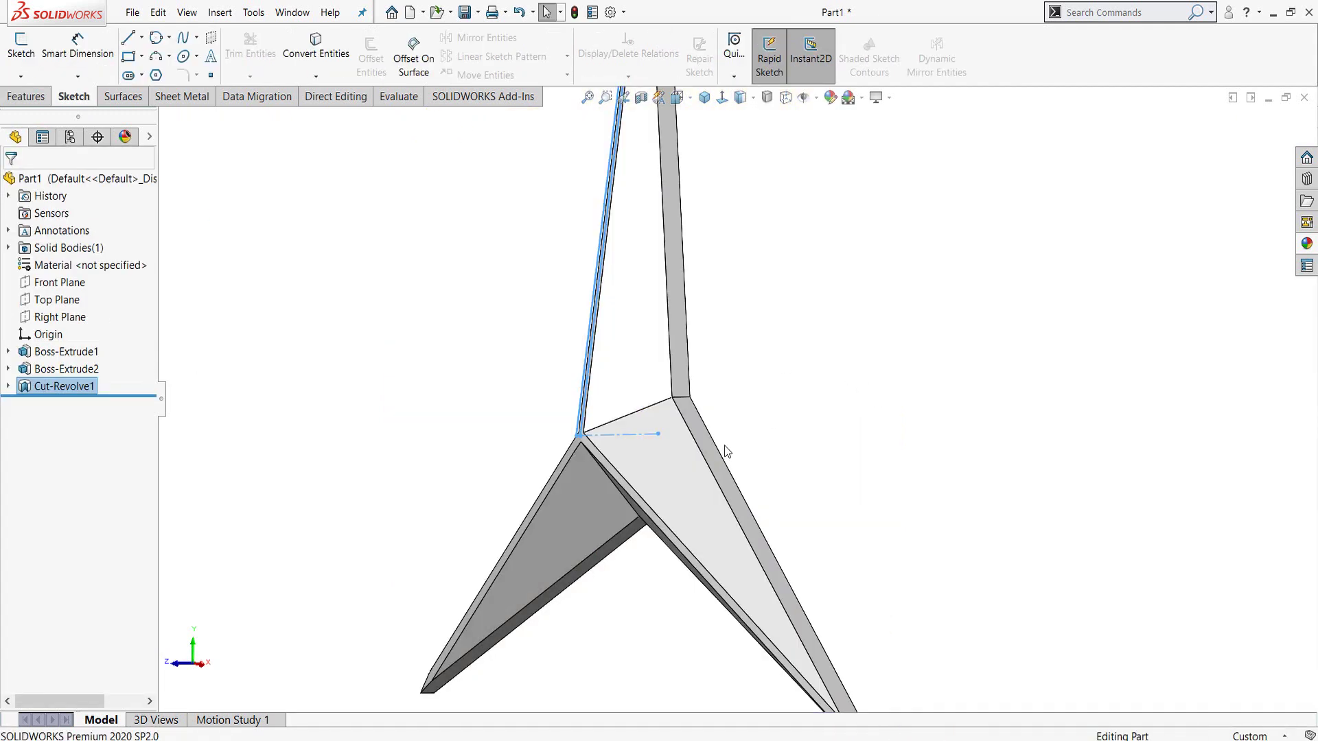
Orbit and zoom around the trimmed three-armed star to inspect Cut-Revolve1
{"action": "middle_click_drag", "start_coordinate": [621, 453], "coordinate": [588, 653]}
{"action": "scroll", "coordinate": [580, 447], "scroll_direction": "down", "scroll_amount": 3}
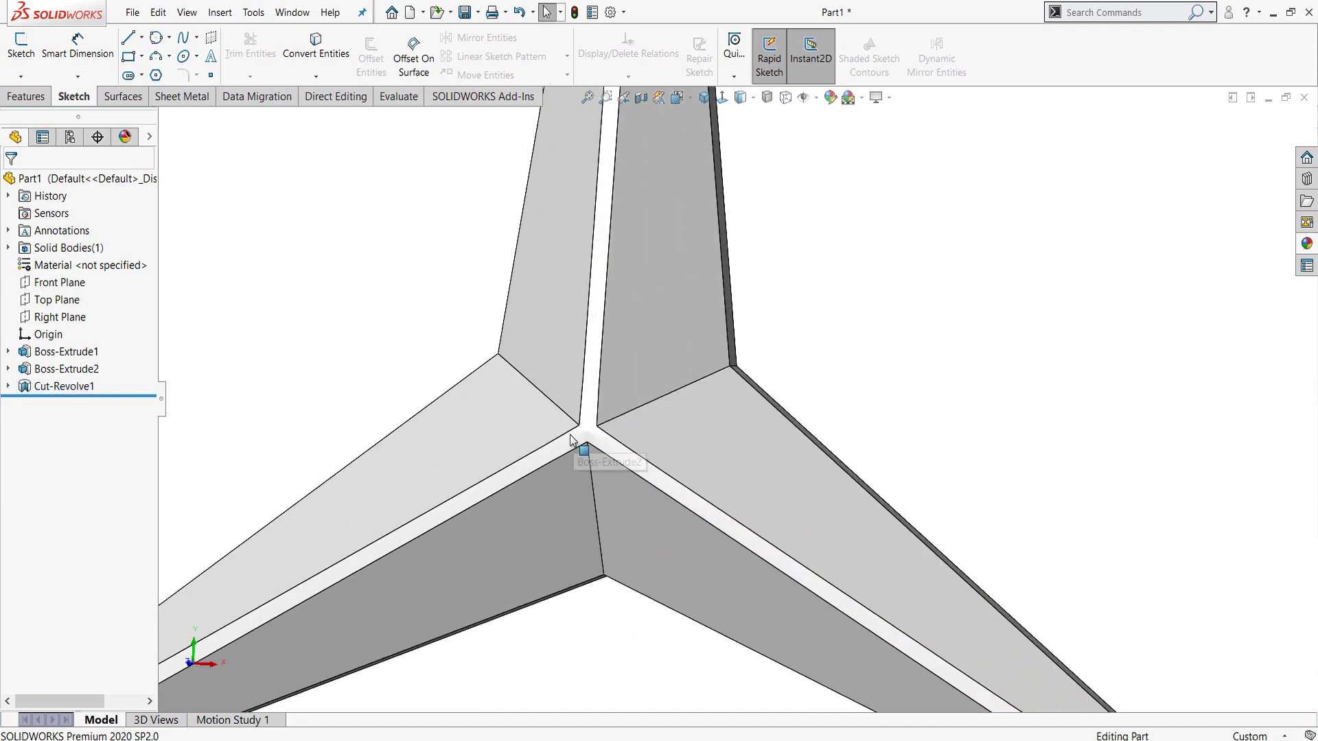
{"action": "scroll", "coordinate": [583, 447], "scroll_direction": "down", "scroll_amount": 3}
{"action": "mouse_move", "coordinate": [595, 437]}
{"action": "middle_mouse_down"}
{"action": "mouse_move", "coordinate": [603, 373]}
{"action": "mouse_move", "coordinate": [597, 447]}
{"action": "mouse_move", "coordinate": [615, 427]}
{"action": "middle_mouse_up"}
{"action": "scroll", "coordinate": [618, 447], "scroll_direction": "up", "scroll_amount": 3}
{"action": "middle_click_drag", "start_coordinate": [671, 462], "coordinate": [503, 405]}
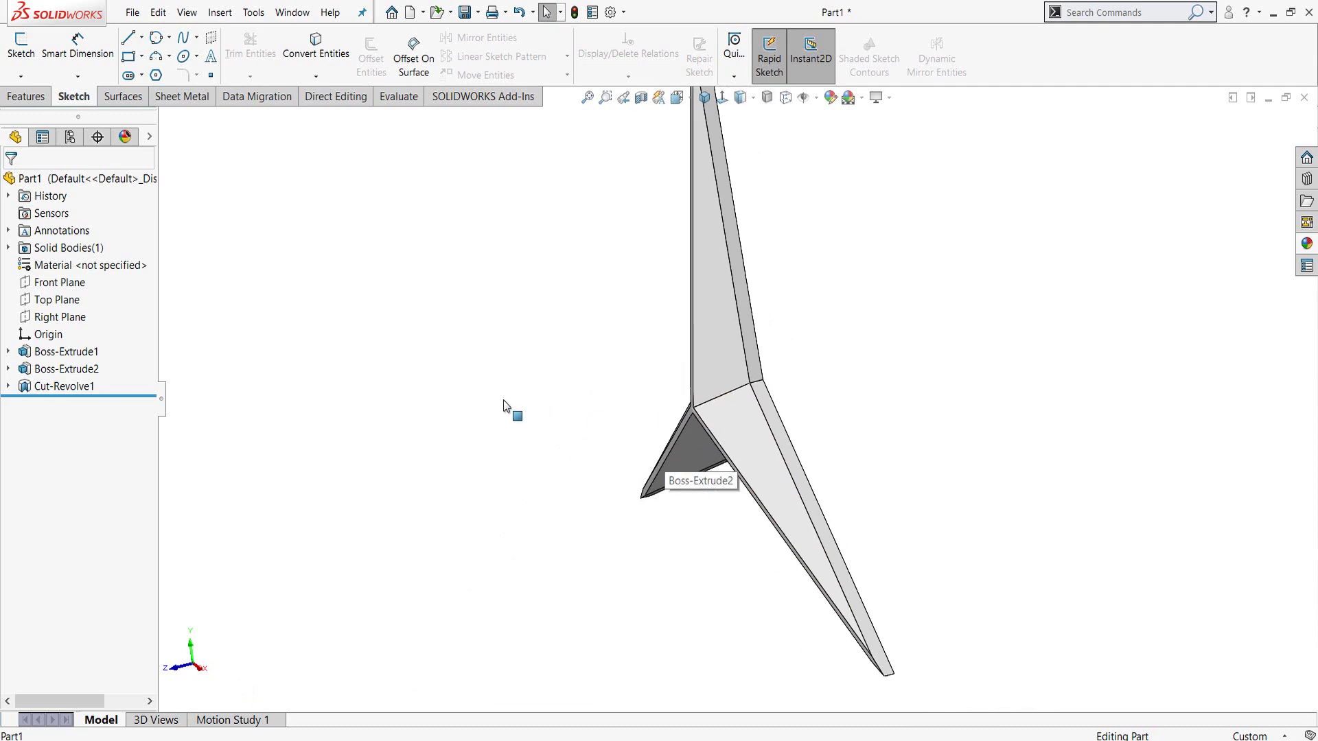
Start a sketch on the Right Plane with a horizontal construction line running left from the origin
{"action": "left_click", "coordinate": [51, 318]}
{"action": "left_click", "coordinate": [64, 291]}
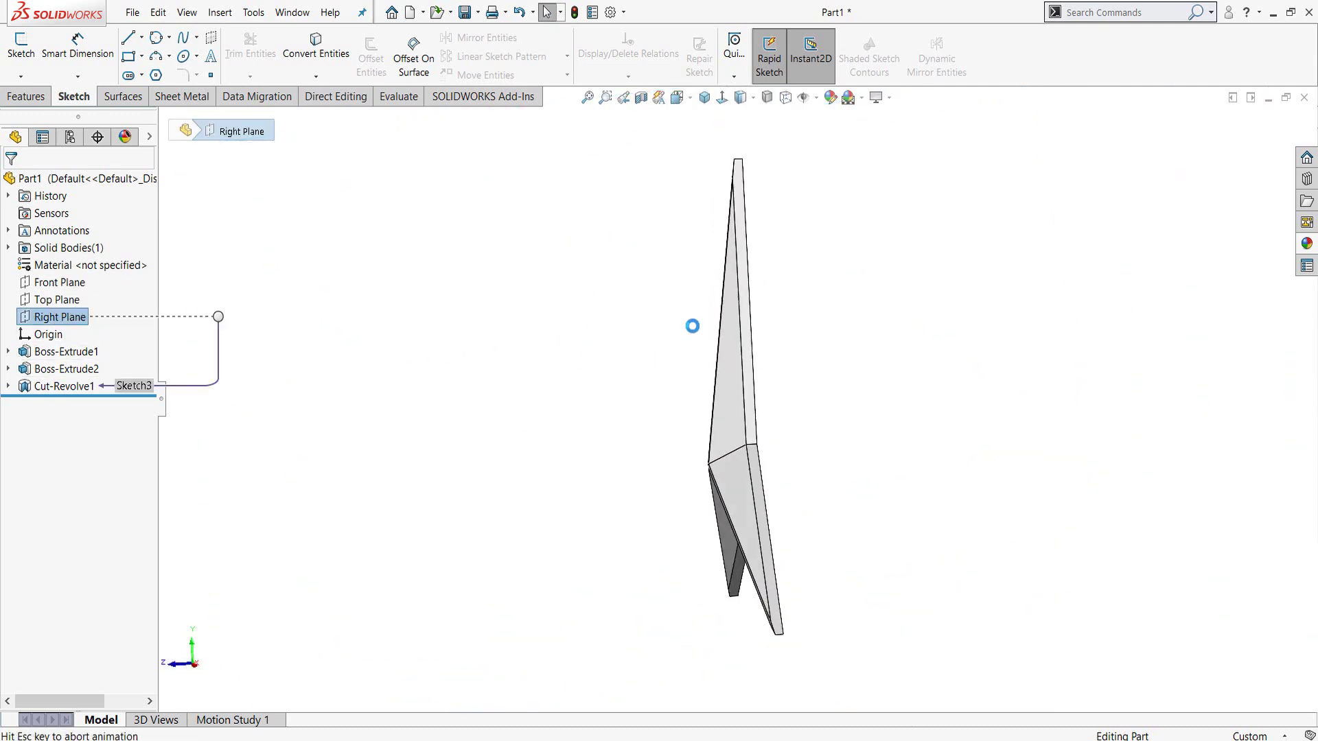
{"action": "right_click_drag", "start_coordinate": [520, 350], "coordinate": [586, 327]}
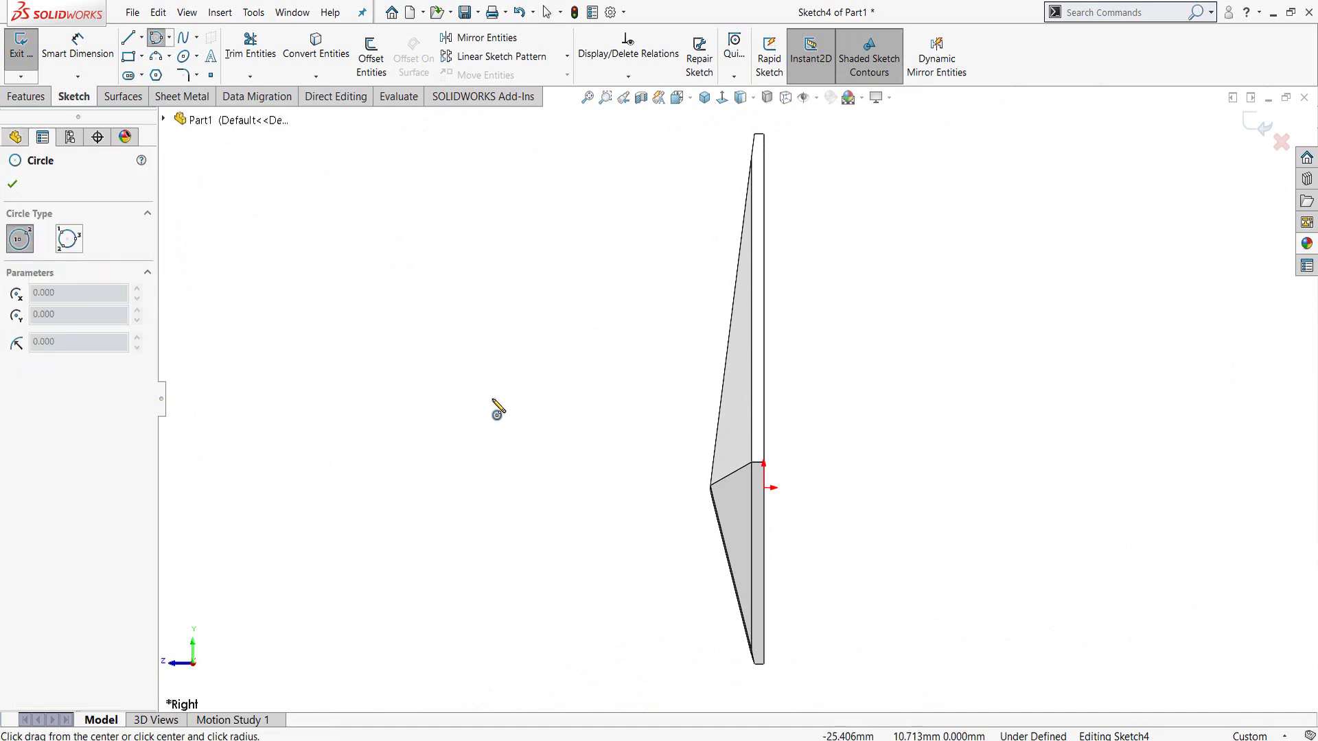
{"action": "key", "text": "Escape"}
{"action": "right_click_drag", "start_coordinate": [471, 397], "coordinate": [570, 395]}
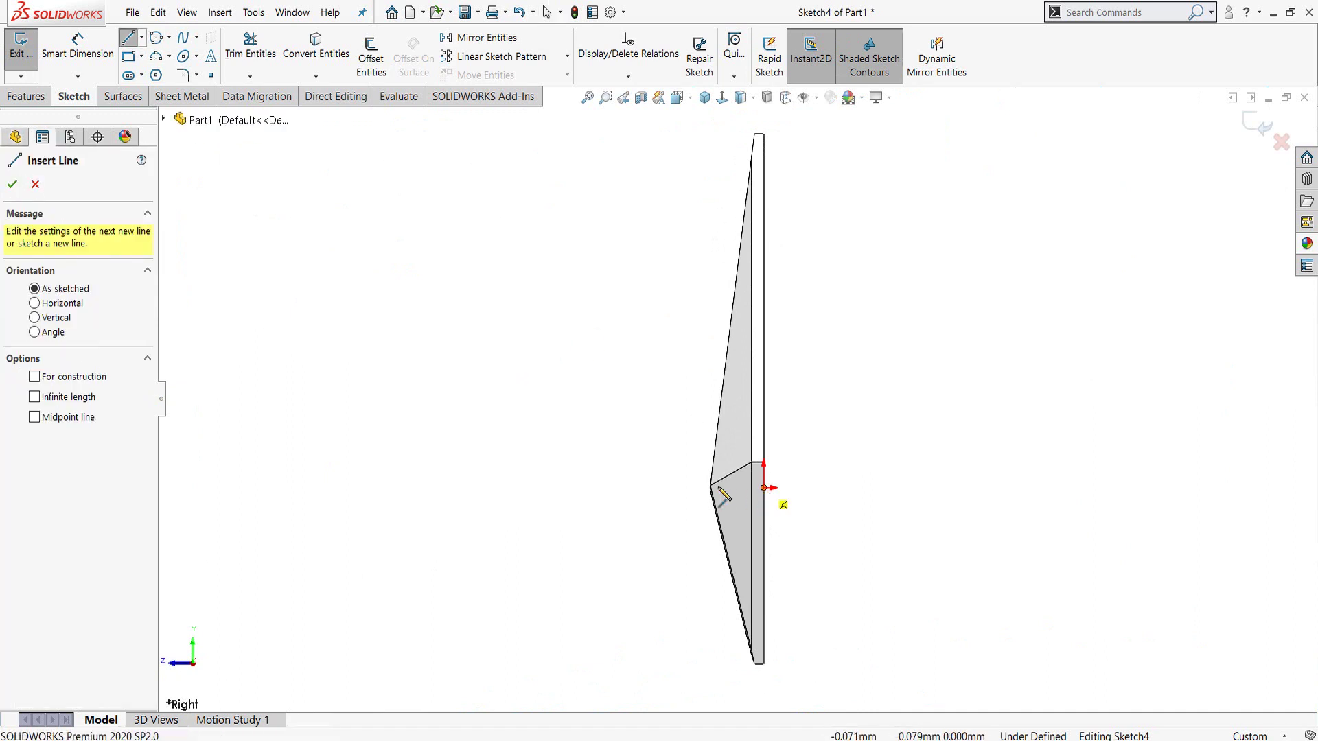
{"action": "left_click", "coordinate": [763, 487]}
{"action": "left_click", "coordinate": [676, 489]}
{"action": "right_click", "coordinate": [676, 488]}
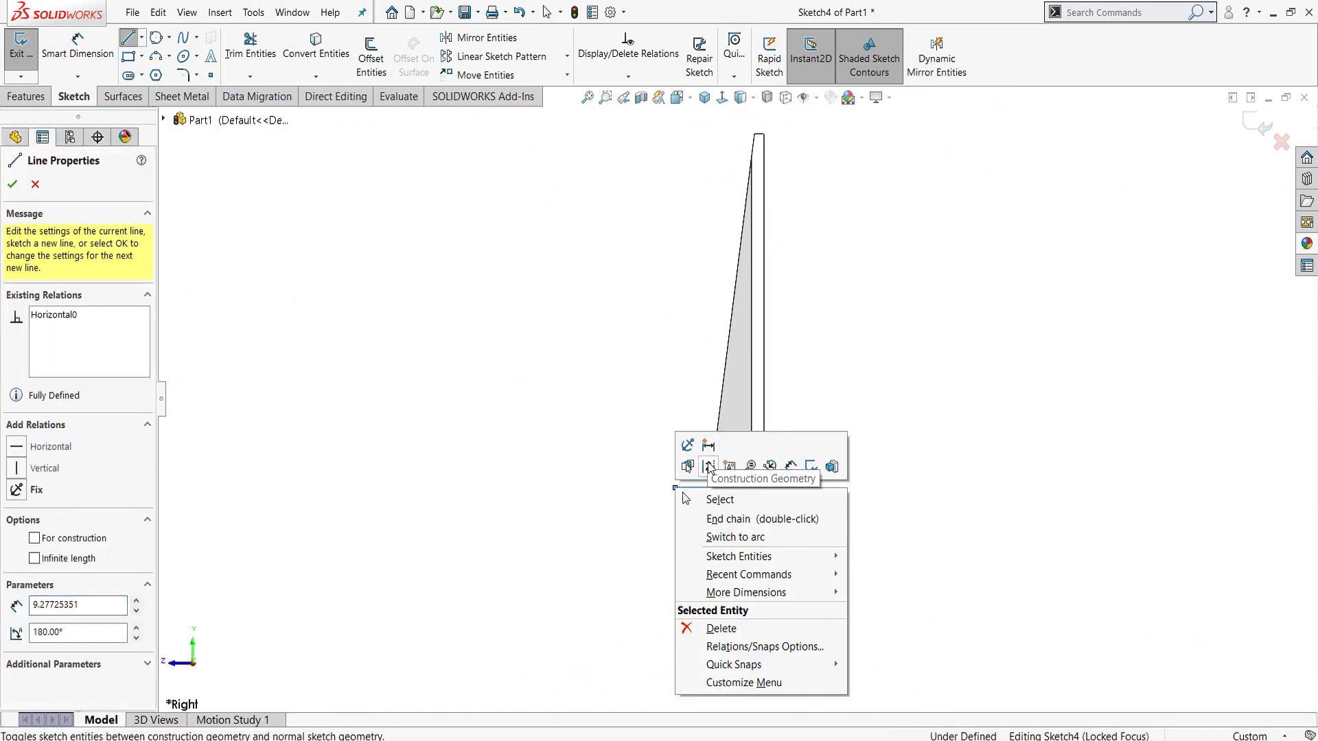
{"action": "left_click", "coordinate": [750, 462]}
{"action": "scroll", "coordinate": [720, 329], "scroll_direction": "up", "scroll_amount": 2}
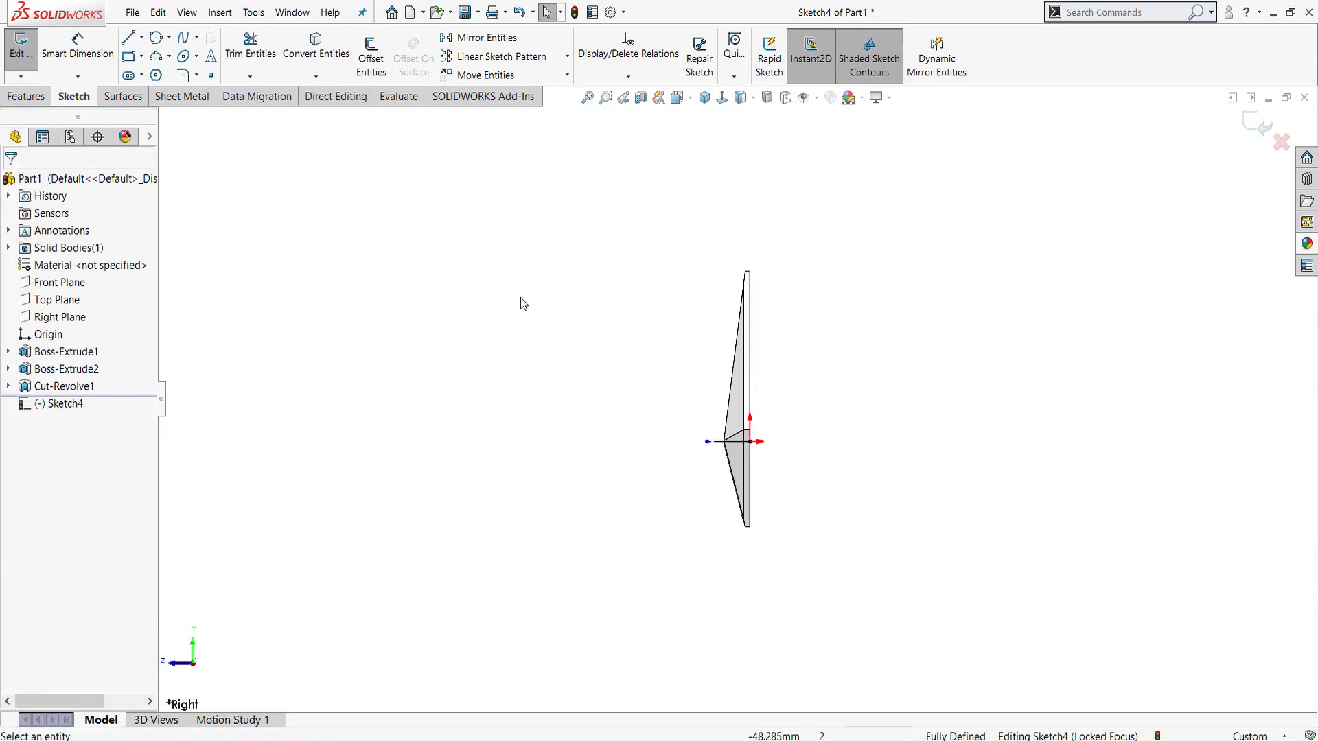
Draw a long vertical midpoint line centred on the arm's top corner
{"action": "right_click_drag", "start_coordinate": [520, 298], "coordinate": [553, 279]}
{"action": "scroll", "coordinate": [755, 275], "scroll_direction": "down", "scroll_amount": 2}
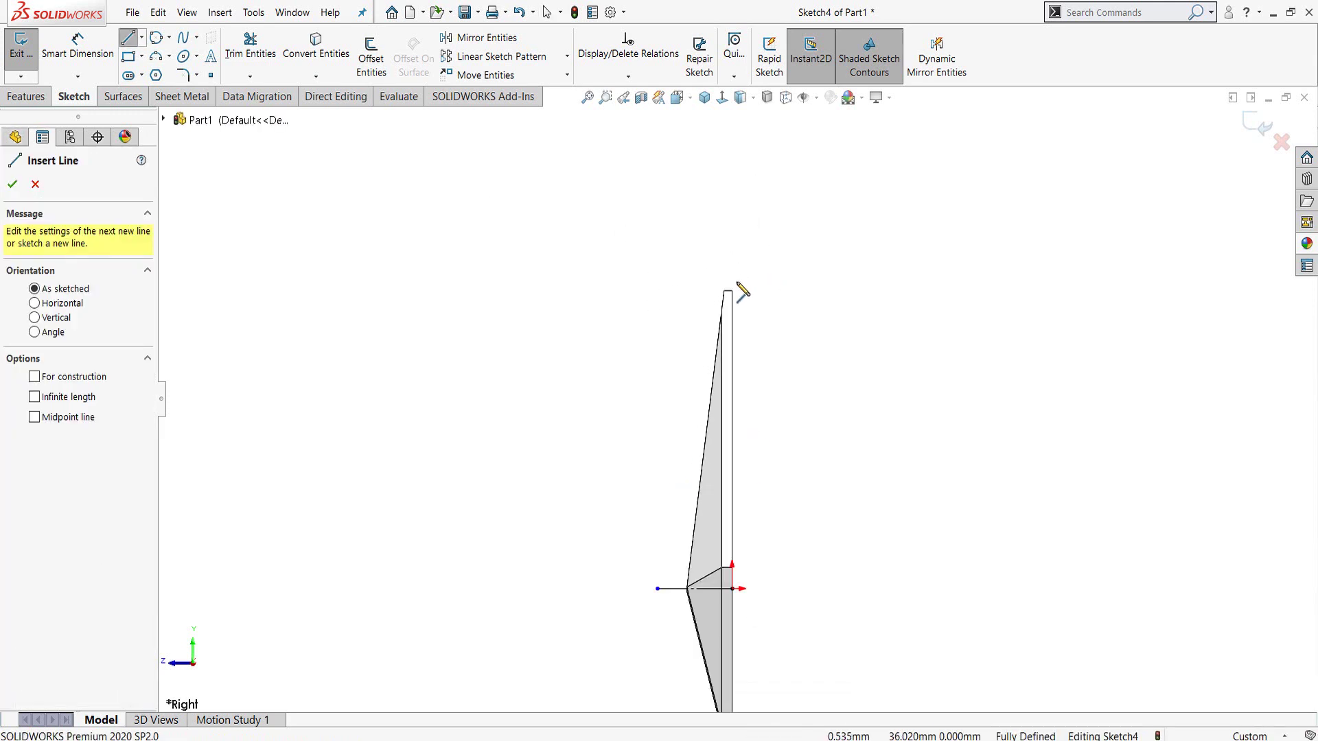
{"action": "key", "text": "Escape"}
{"action": "left_click", "coordinate": [142, 38]}
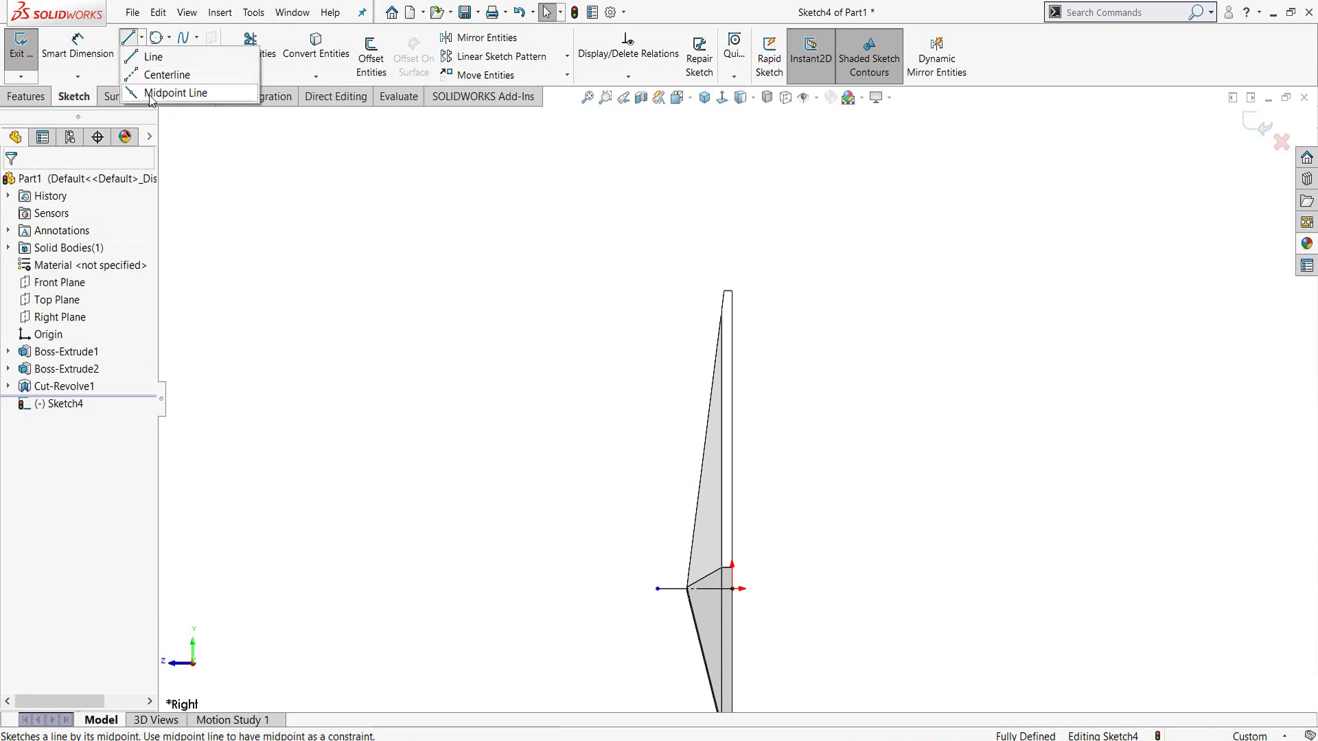
{"action": "left_click", "coordinate": [181, 173]}
{"action": "scroll", "coordinate": [732, 370], "scroll_direction": "down", "scroll_amount": 3}
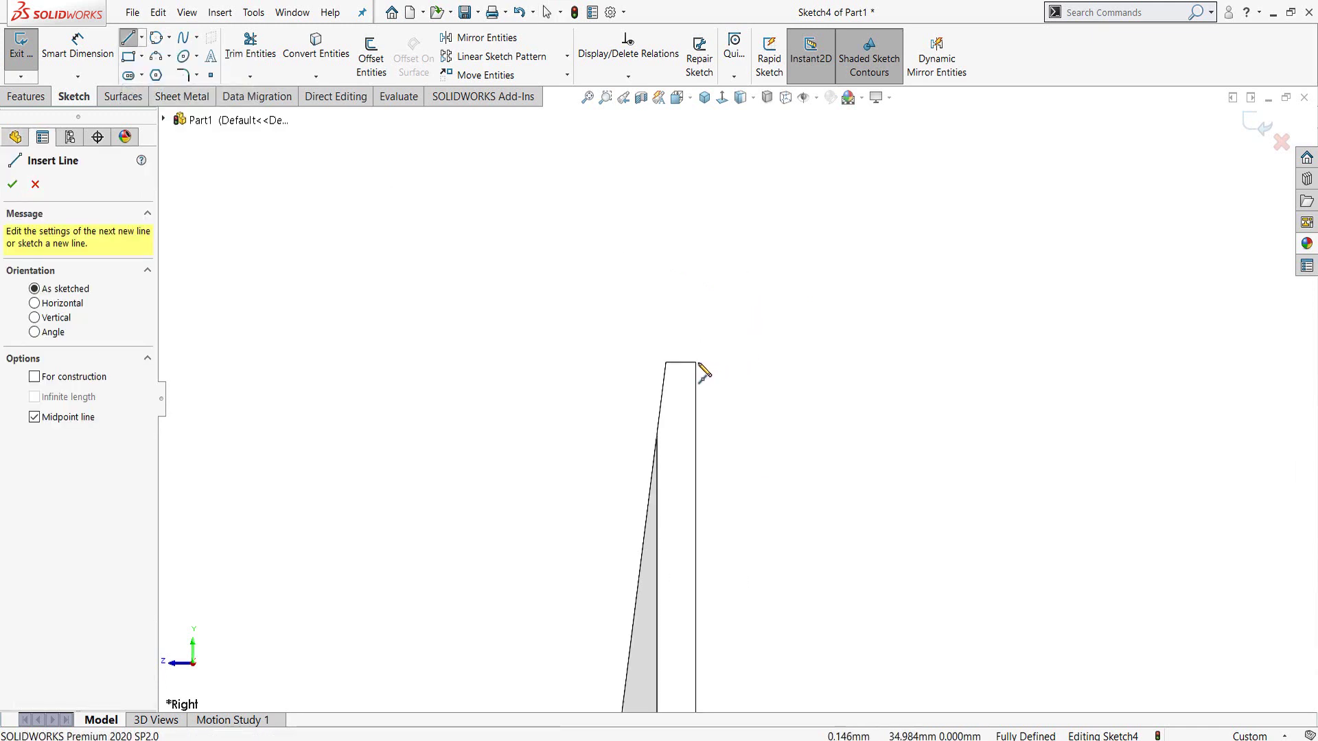
{"action": "left_click", "coordinate": [696, 363]}
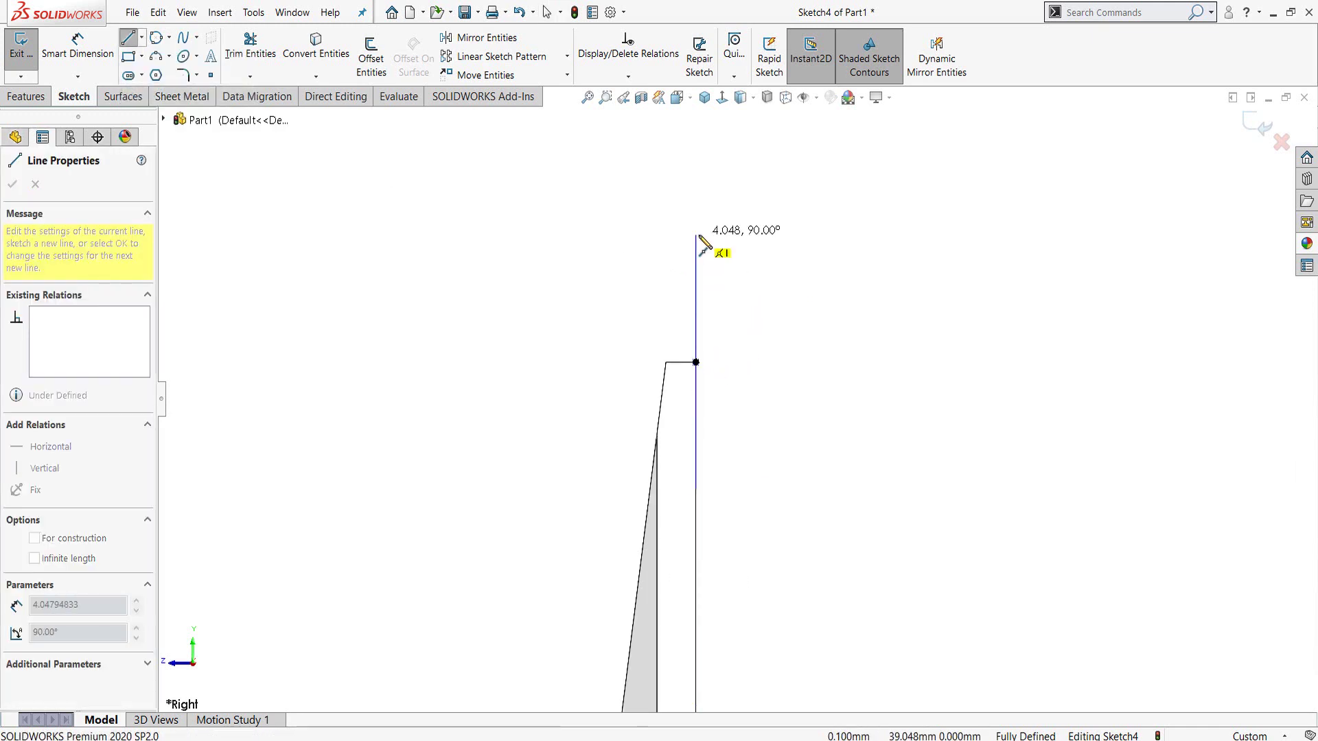
{"action": "left_click", "coordinate": [696, 237]}
{"action": "key", "text": "Escape"}
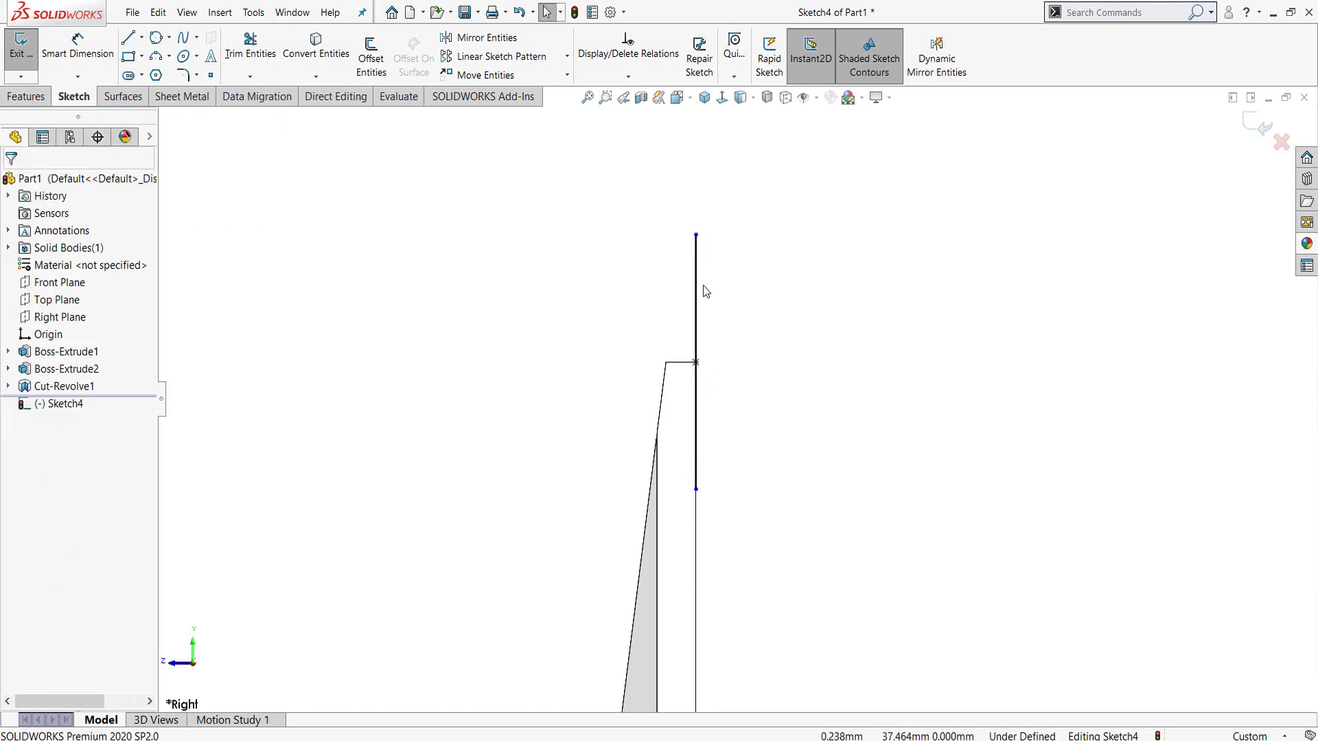
{"action": "scroll", "coordinate": [714, 323], "scroll_direction": "down", "scroll_amount": 2}
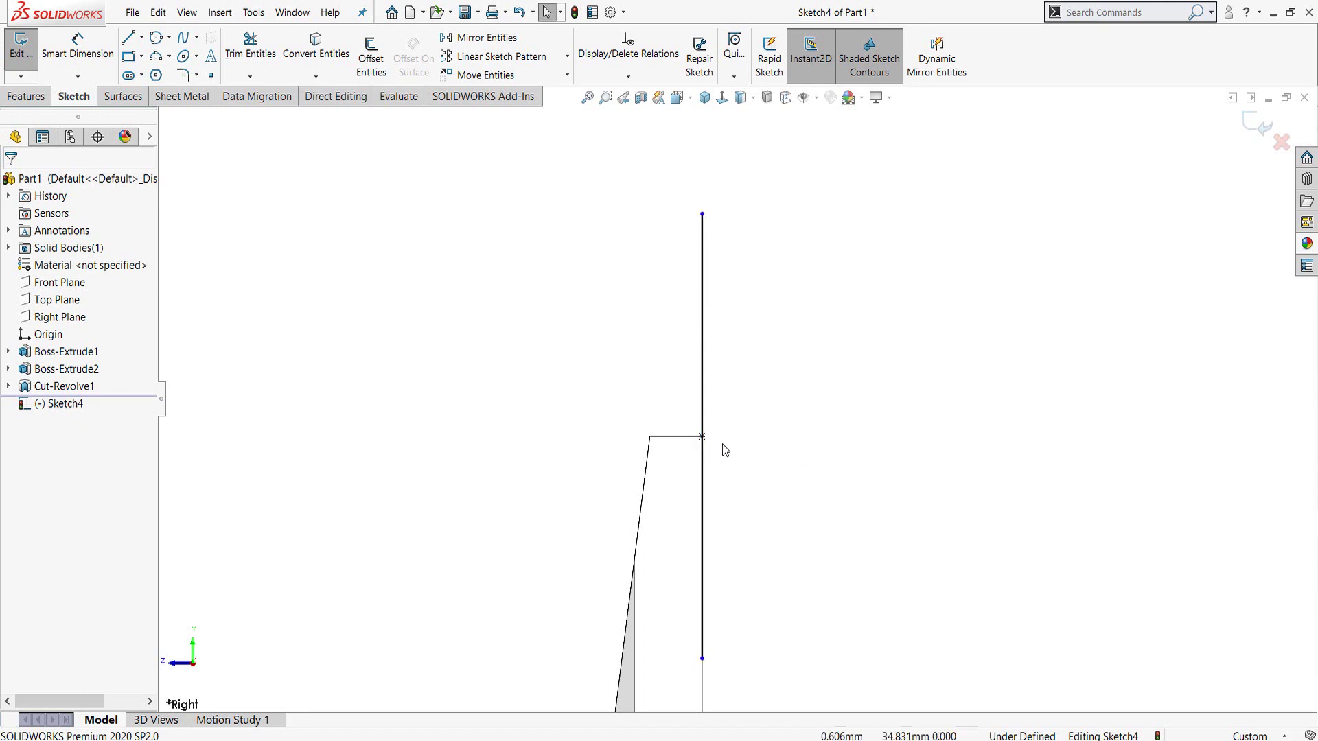
{"action": "right_click_drag", "start_coordinate": [794, 405], "coordinate": [851, 350]}
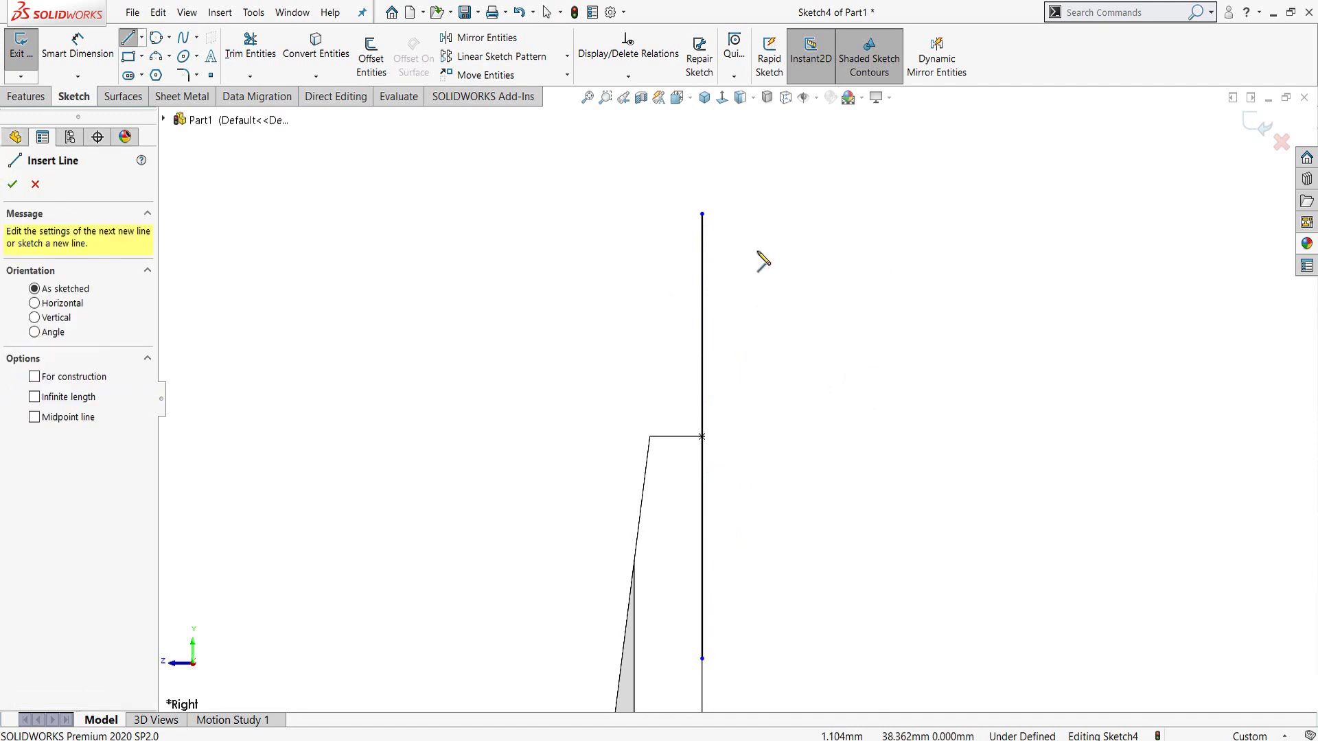
Draw a horizontal top line, two slanted lines and a horizontal bottom line closing back to the vertical line
{"action": "left_click", "coordinate": [708, 245]}
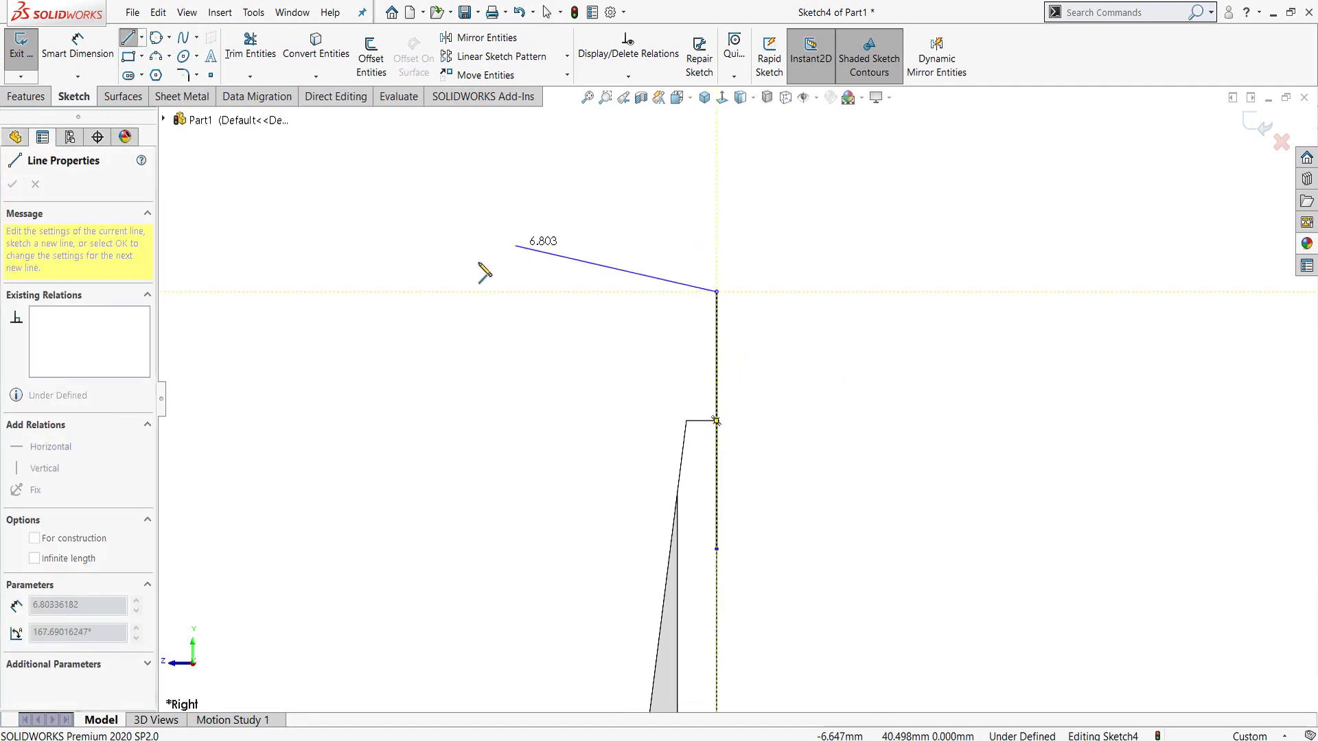
{"action": "left_click", "coordinate": [399, 291]}
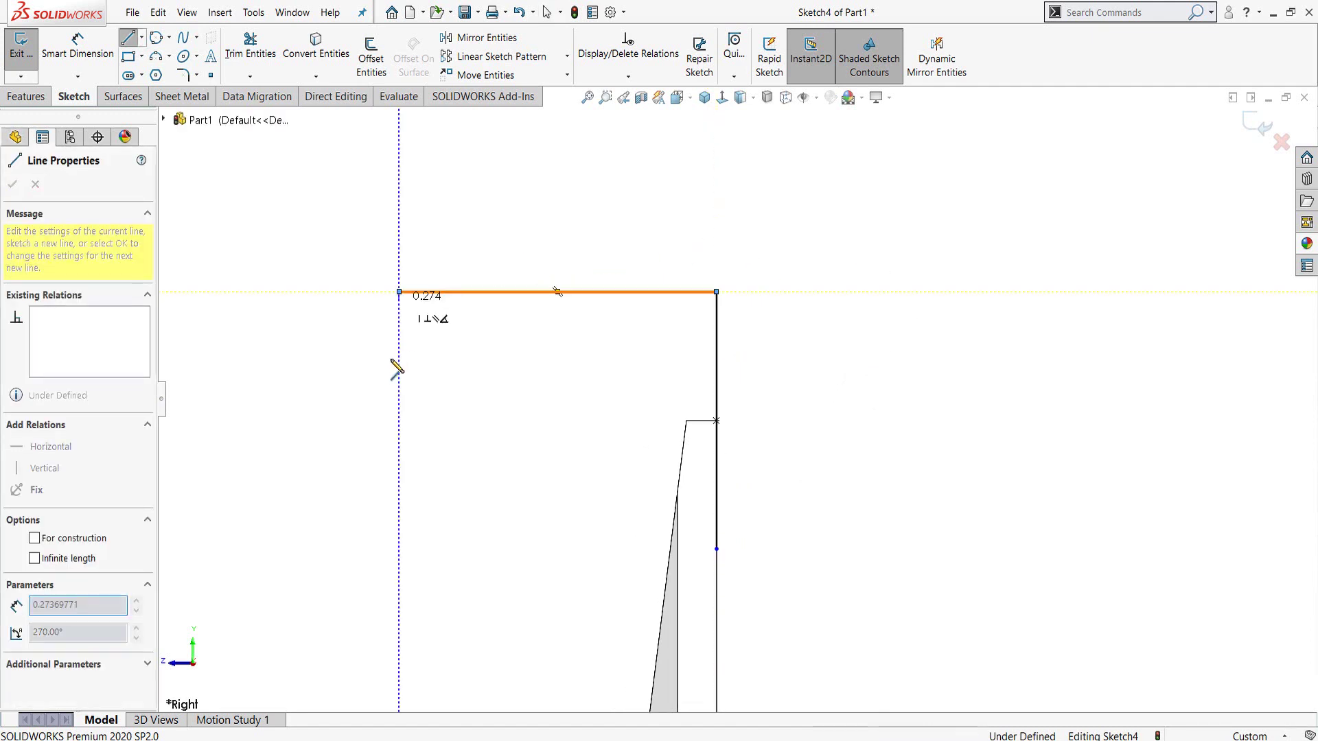
{"action": "double_click", "coordinate": [326, 420]}
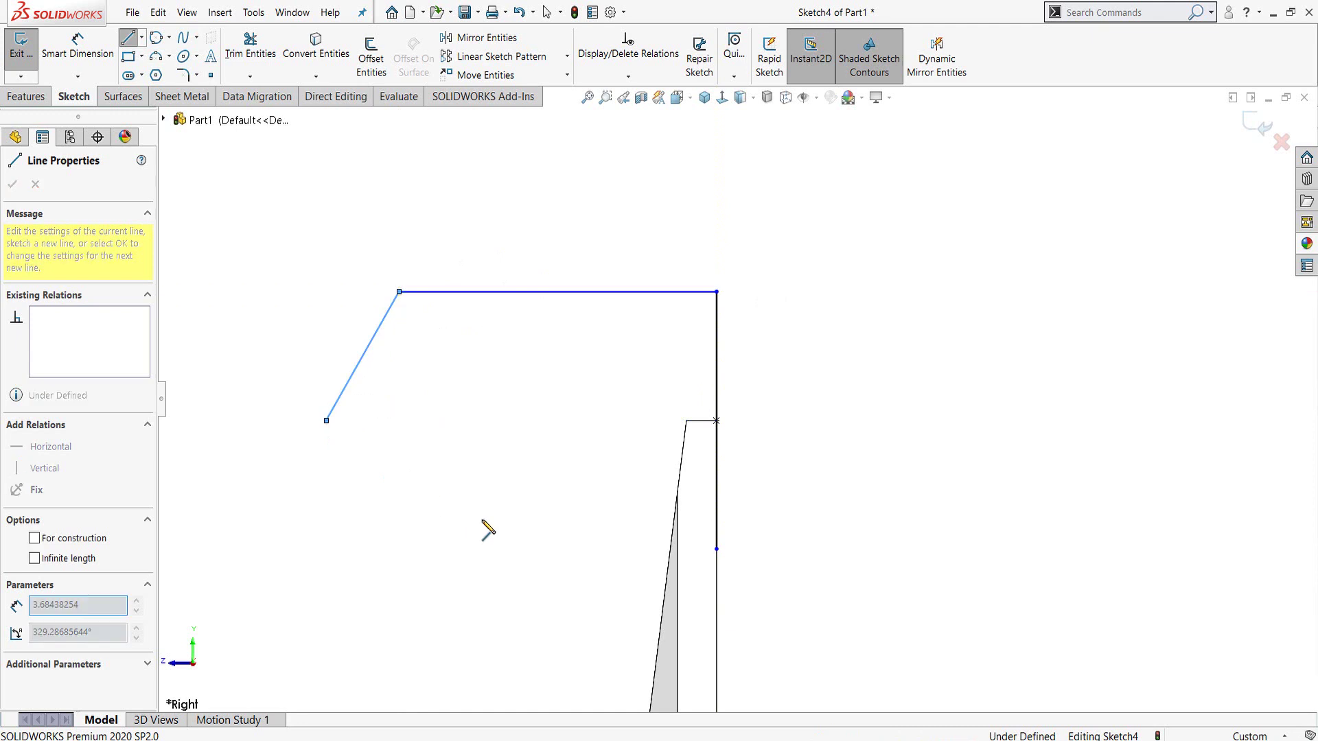
{"action": "left_click", "coordinate": [451, 549]}
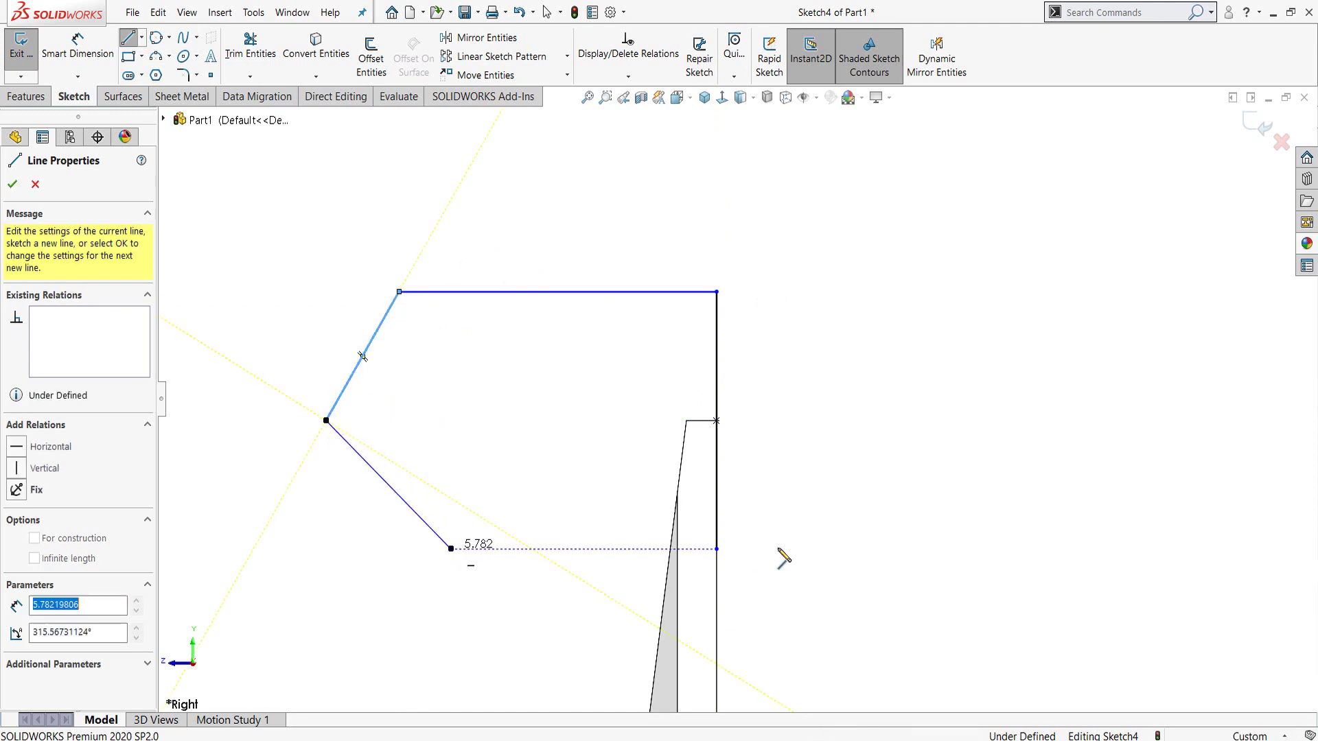
{"action": "left_click", "coordinate": [716, 549]}
{"action": "key", "text": "Escape"}
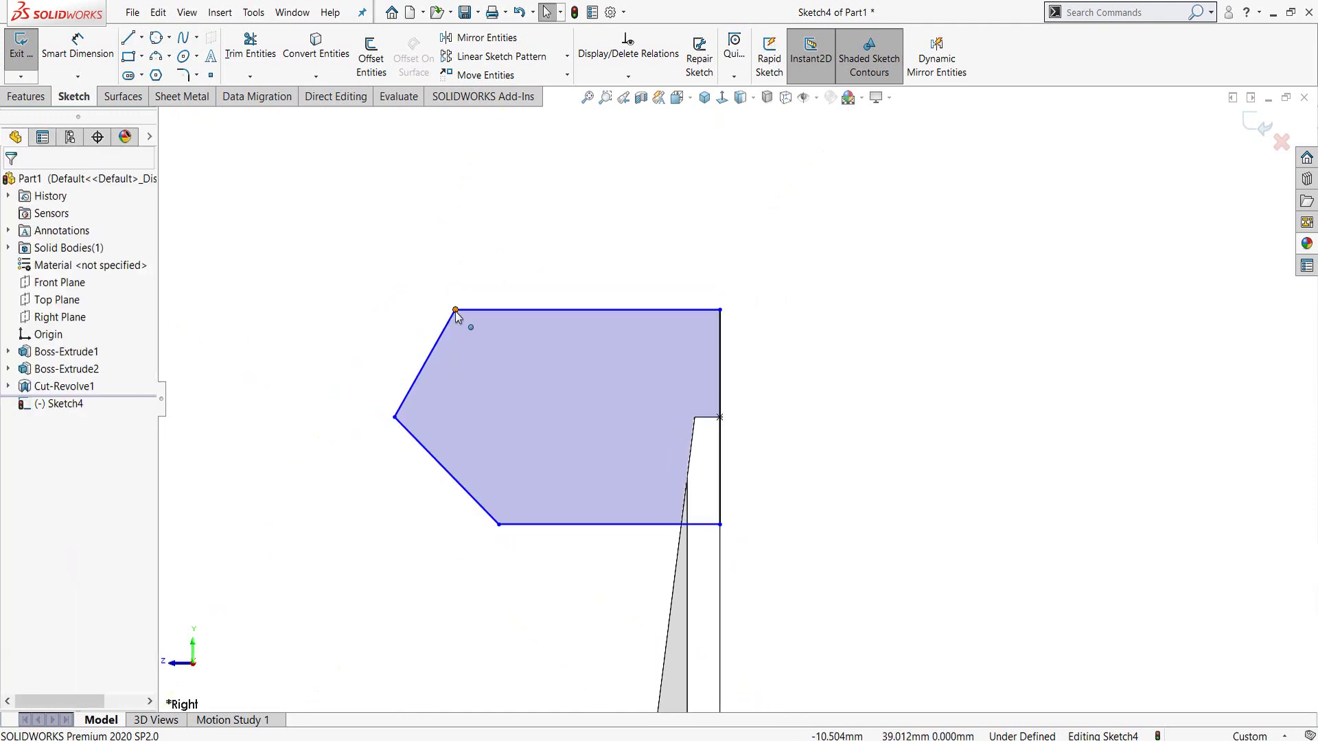
Add a Vertical relation between the profile's top-left and bottom-left corners
{"action": "left_click", "coordinate": [455, 311]}
{"action": "left_click", "coordinate": [499, 525], "text": "ctrl"}
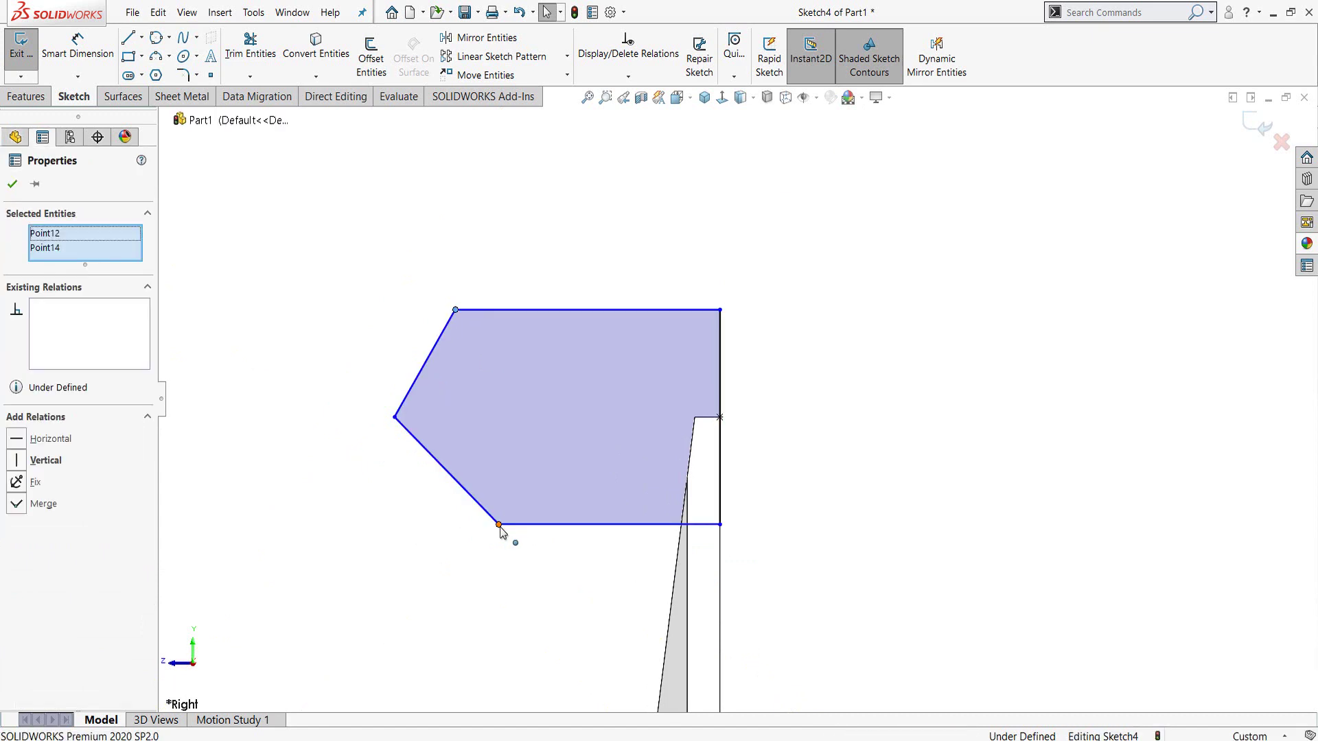
{"action": "left_click", "coordinate": [561, 464]}
{"action": "key", "text": "Escape"}
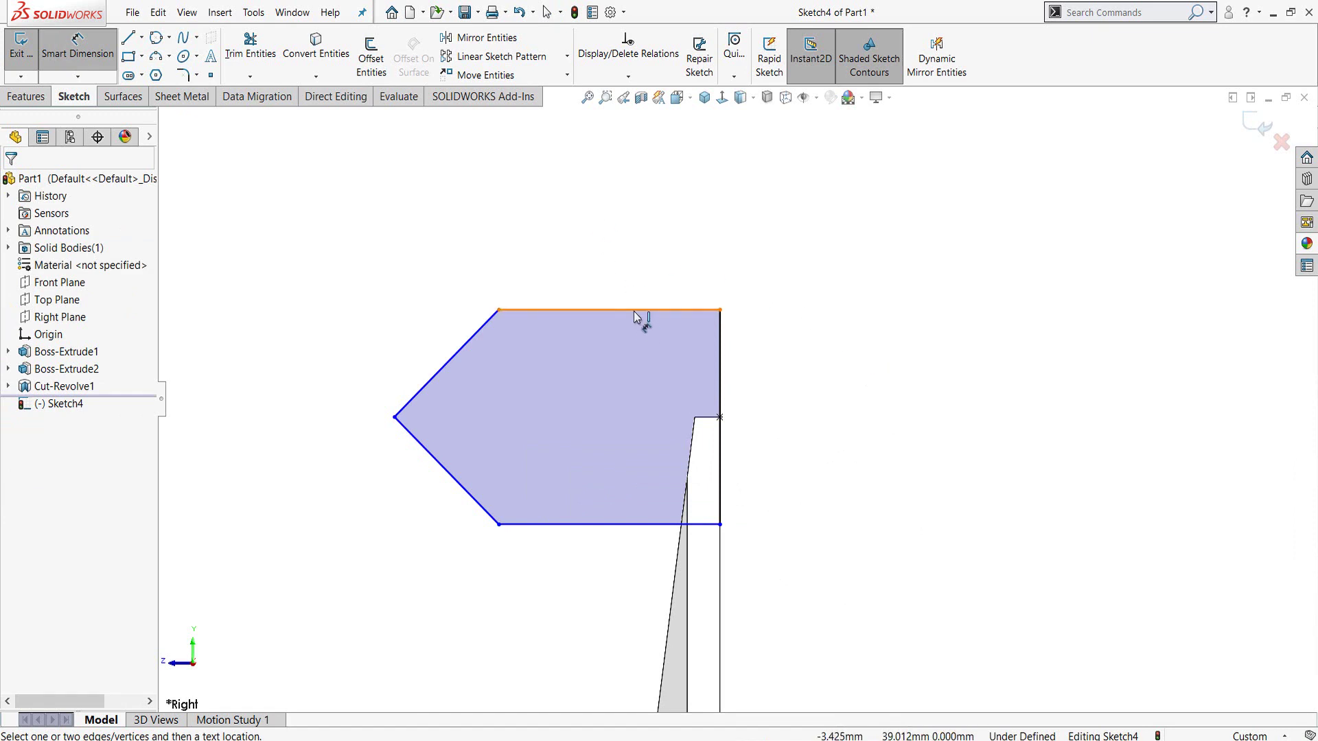
Dimension the profile's top edge to 1.6 and its vertical edge to 3.5
{"action": "left_click", "coordinate": [647, 282]}
{"action": "left_click", "coordinate": [659, 236]}
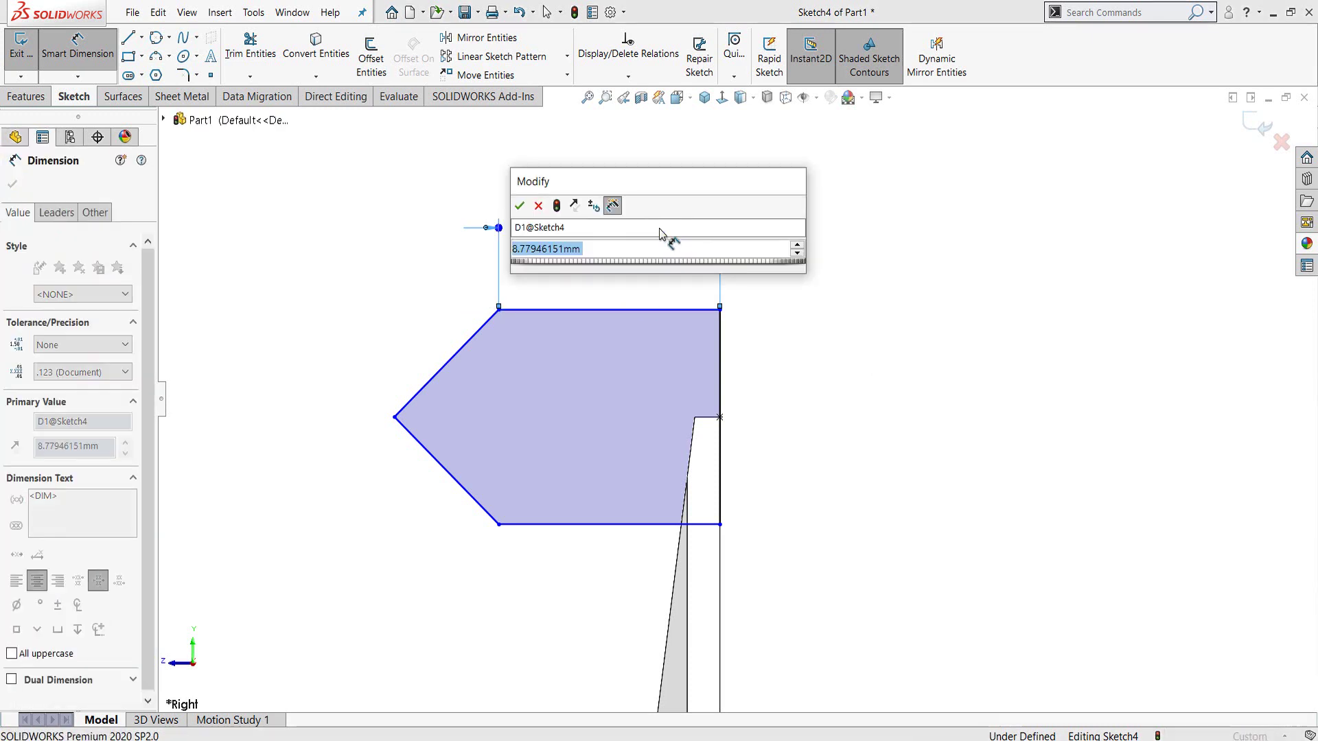
{"action": "type", "text": "1.6"}
{"action": "key", "text": "Return"}
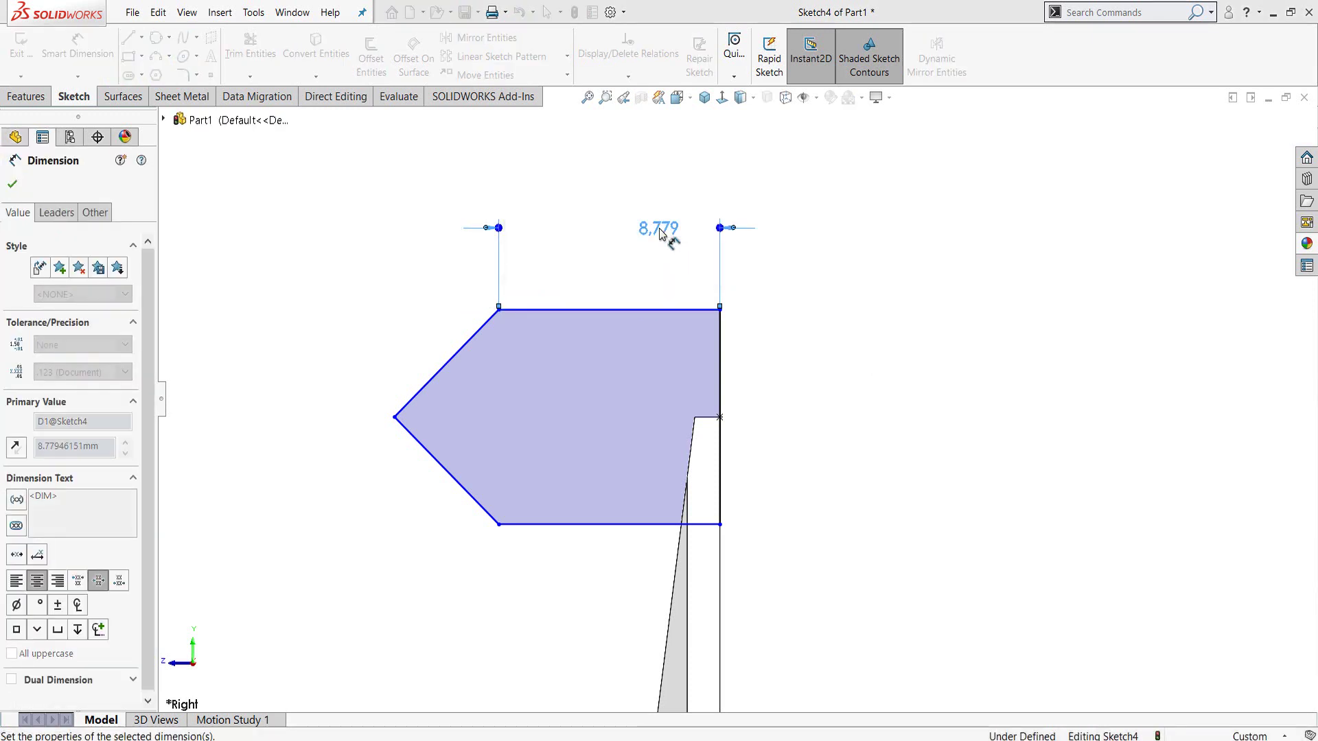
{"action": "scroll", "coordinate": [789, 409], "scroll_direction": "down", "scroll_amount": 3}
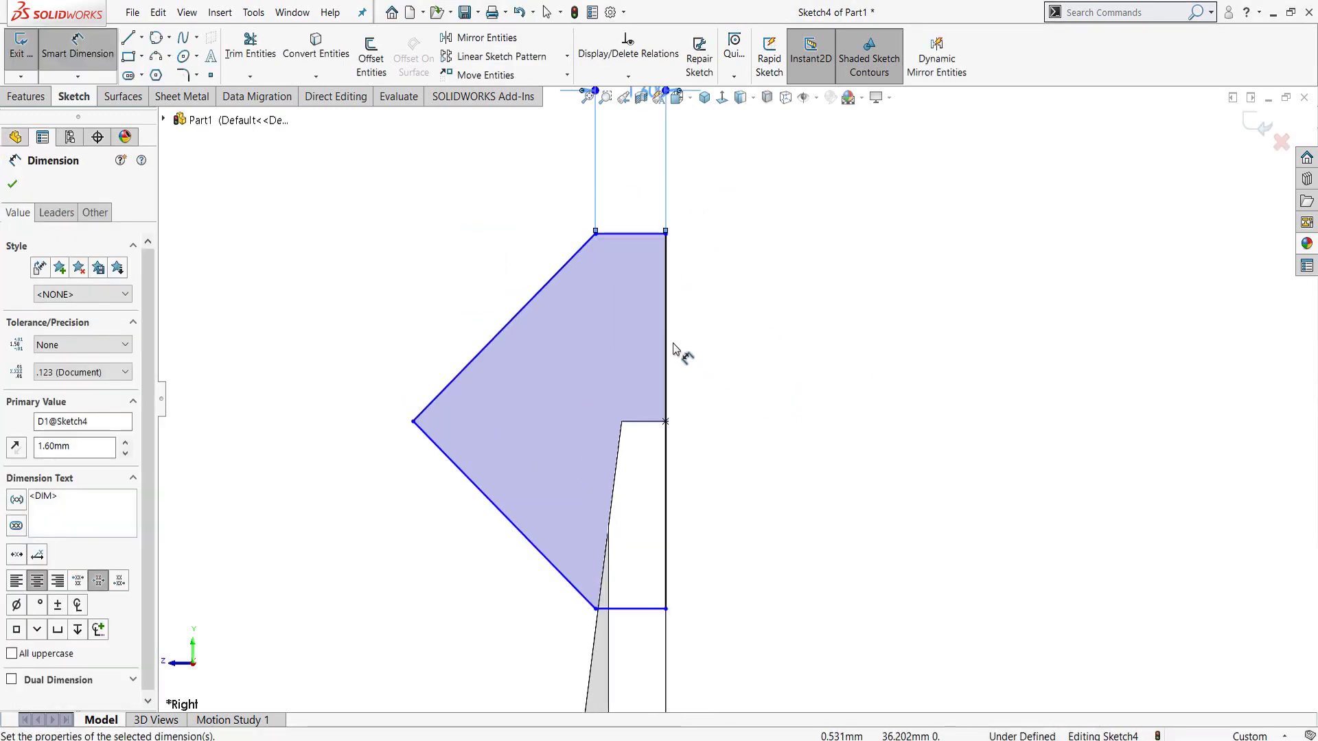
{"action": "left_click", "coordinate": [666, 271]}
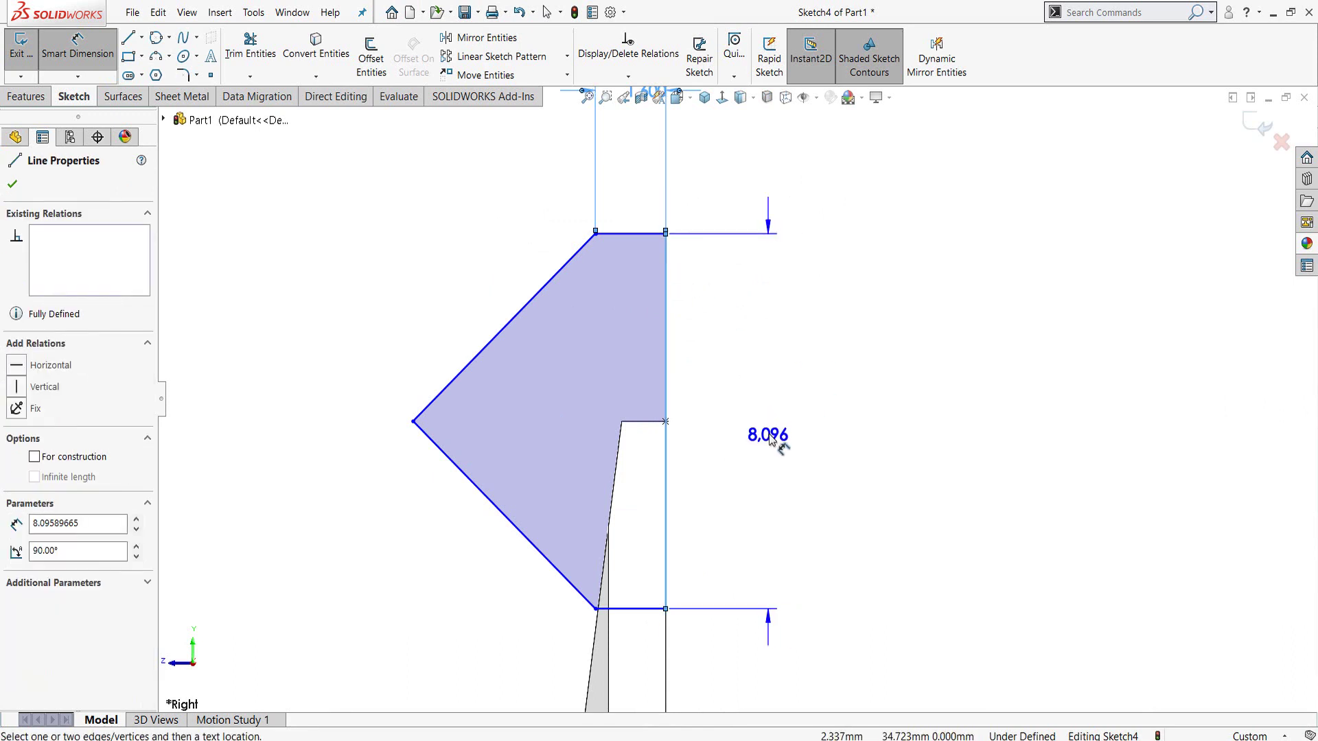
{"action": "left_click", "coordinate": [770, 439]}
{"action": "type", "text": "3"}
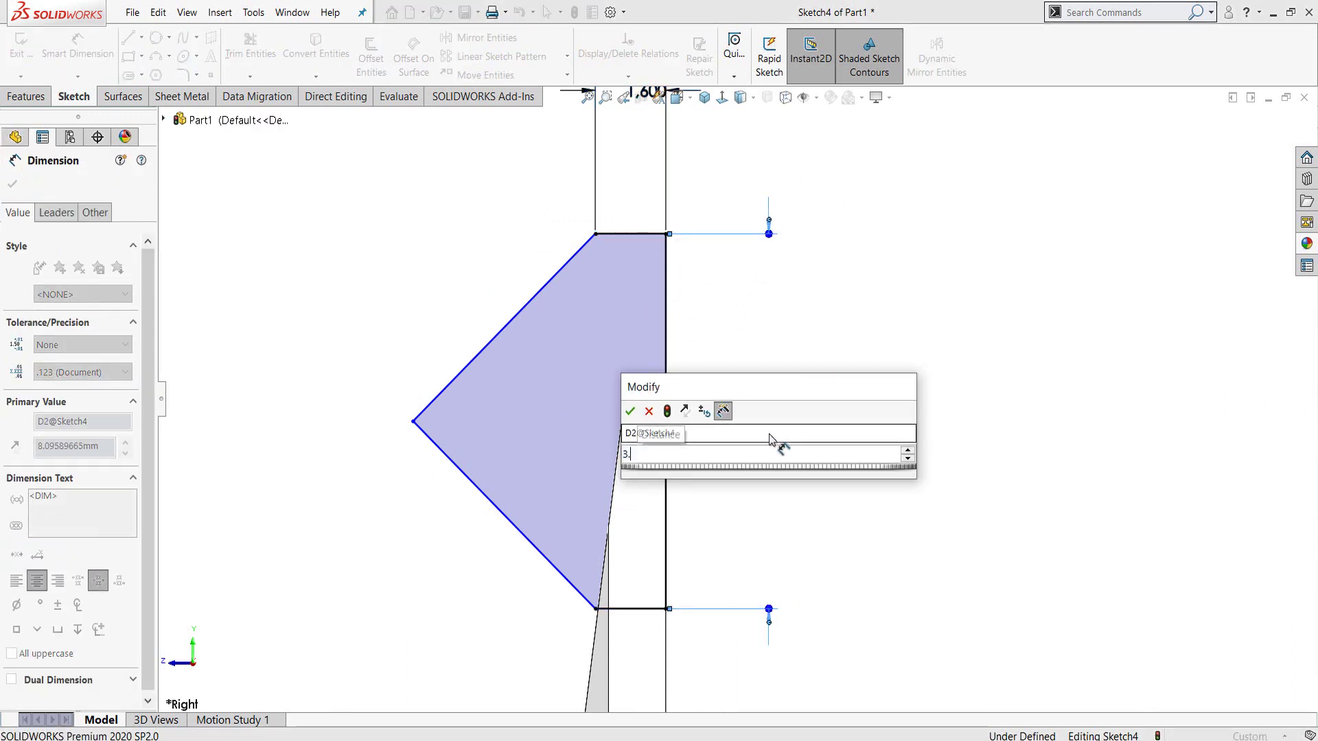
{"action": "type", "text": ".5"}
{"action": "key", "text": "Return"}
{"action": "key", "text": "Escape"}
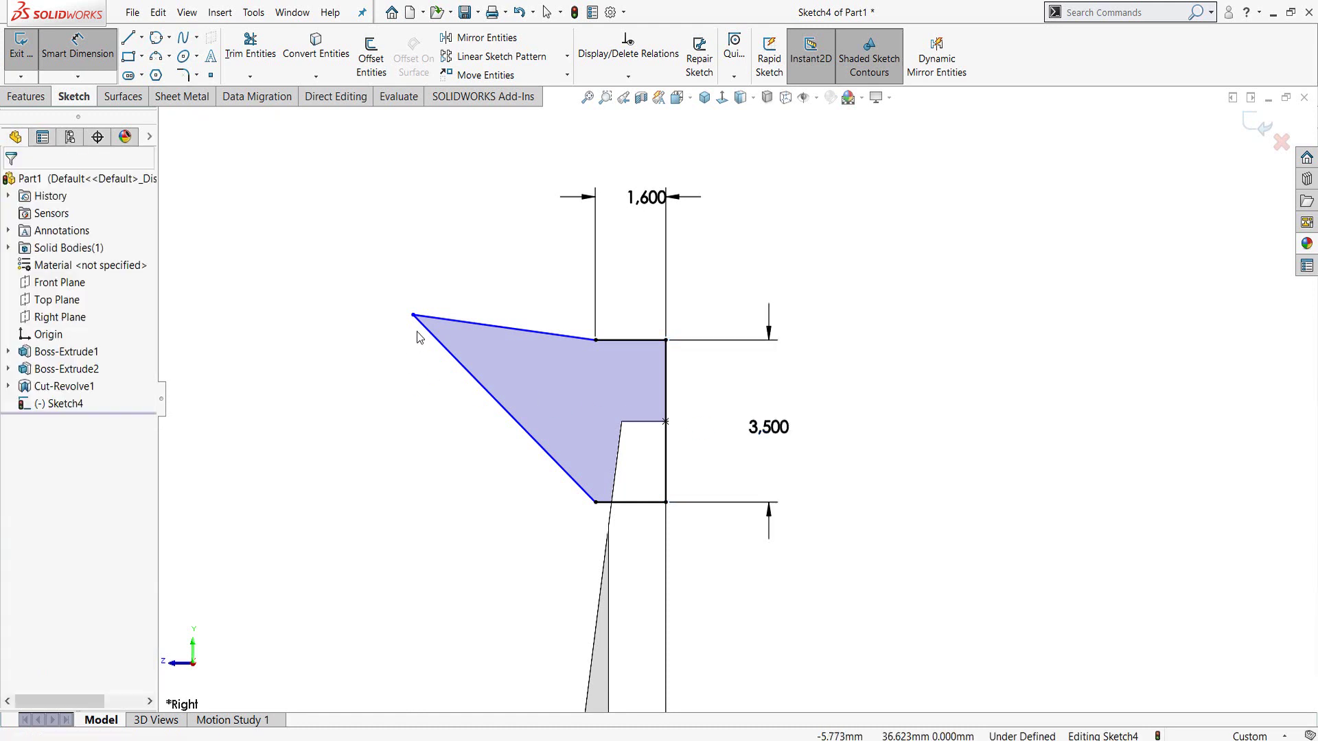
Drag the left corner into a pointed tip and dimension the two diagonals to 90°
{"action": "left_click", "coordinate": [413, 314]}
{"action": "left_click_drag", "start_coordinate": [460, 382], "coordinate": [517, 415]}
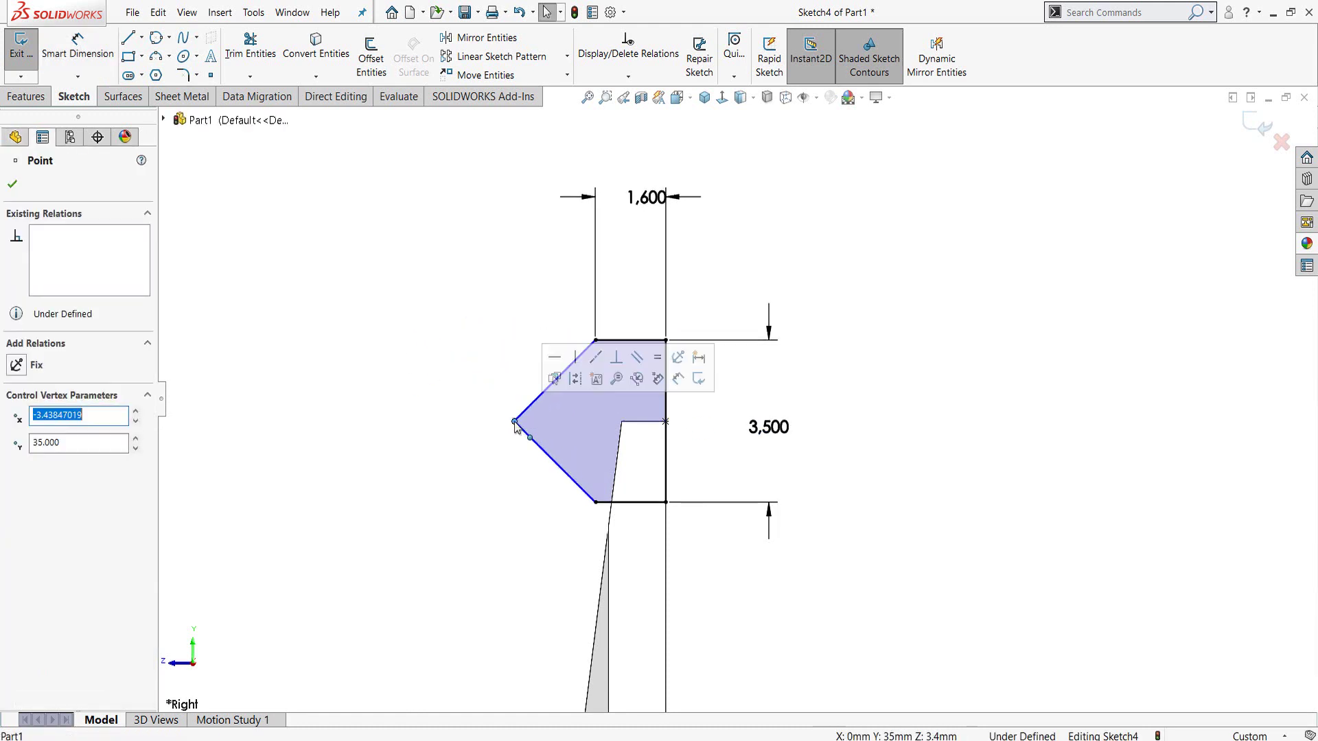
{"action": "key", "text": "Escape"}
{"action": "right_click_drag", "start_coordinate": [915, 468], "coordinate": [932, 335]}
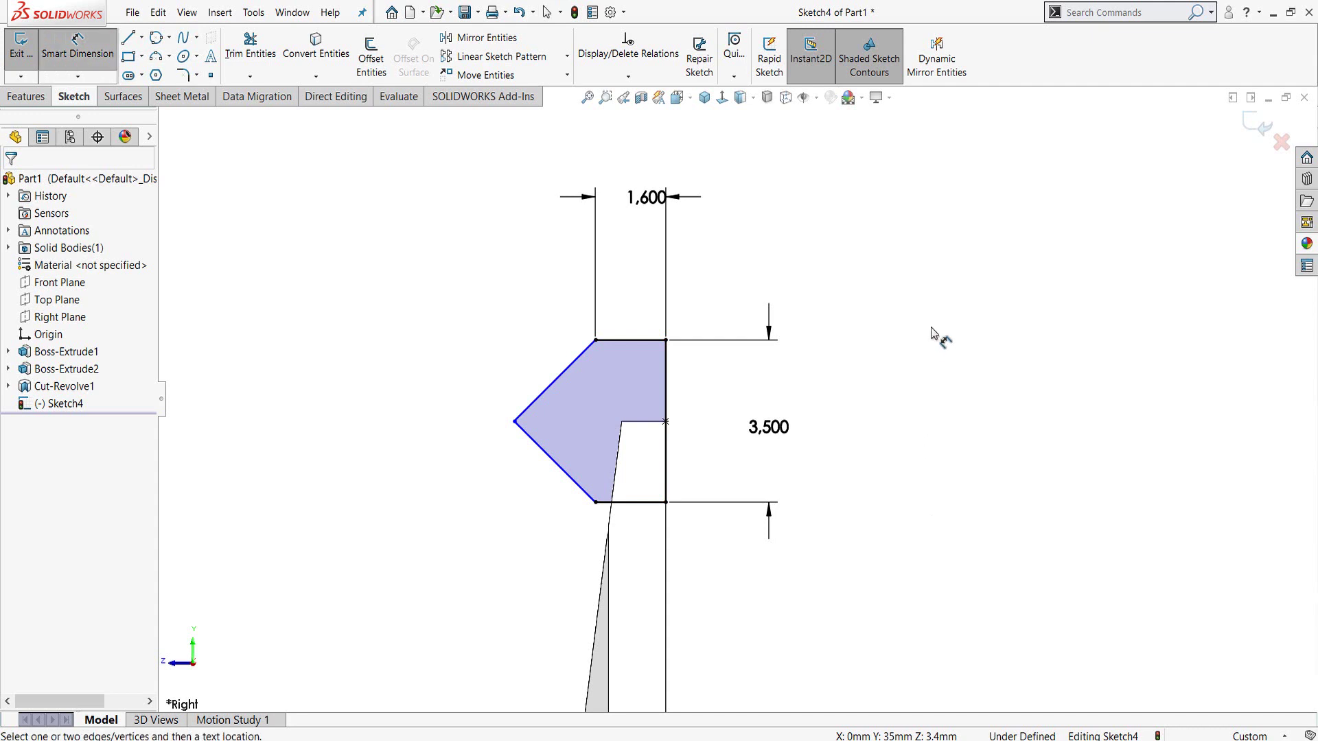
{"action": "left_click", "coordinate": [557, 389]}
{"action": "left_click", "coordinate": [569, 461]}
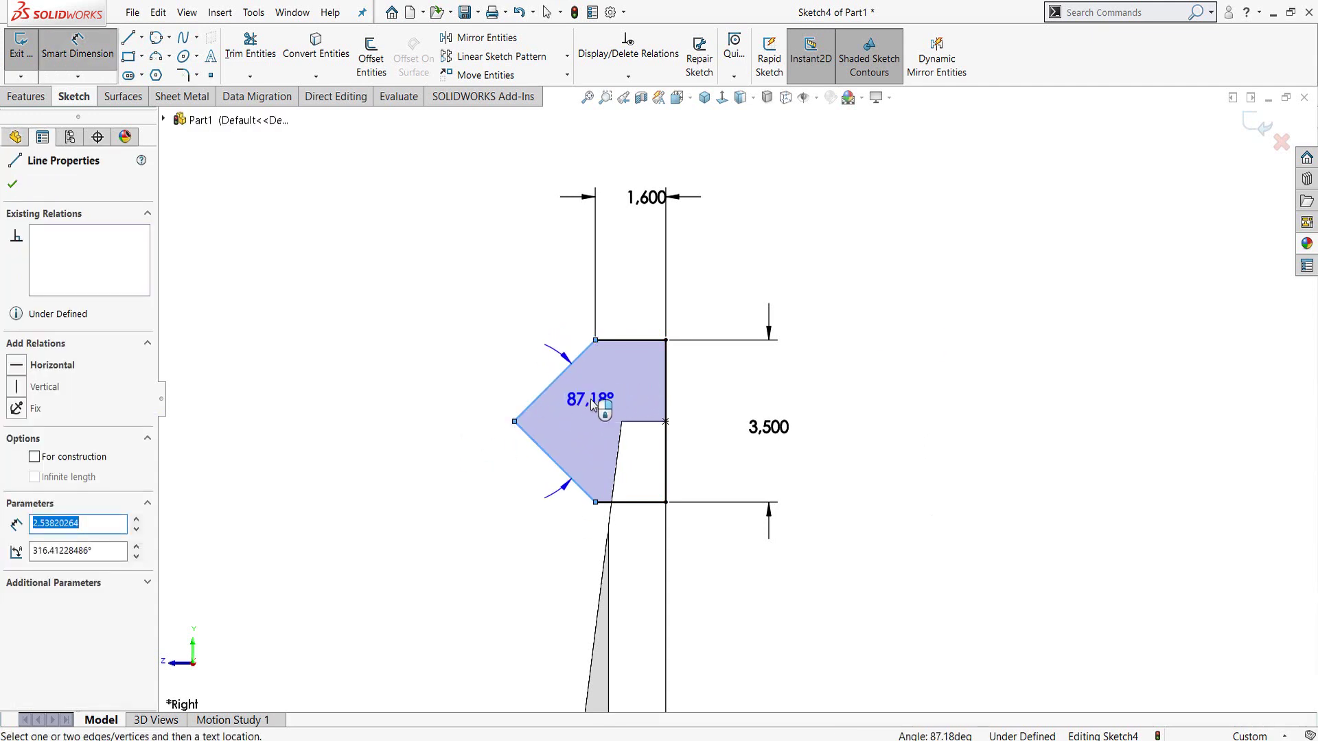
{"action": "left_click", "coordinate": [591, 398]}
{"action": "type", "text": "90"}
{"action": "key", "text": "Return"}
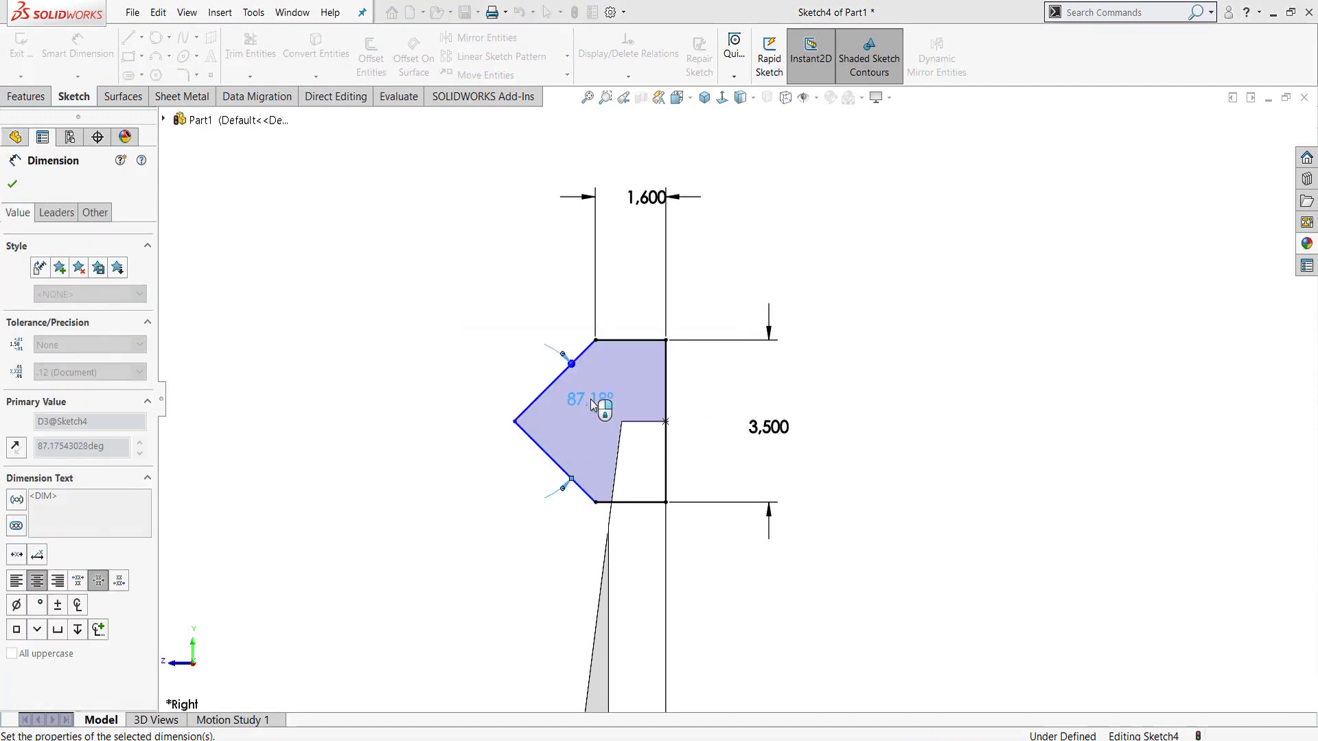
{"action": "key", "text": "Escape"}
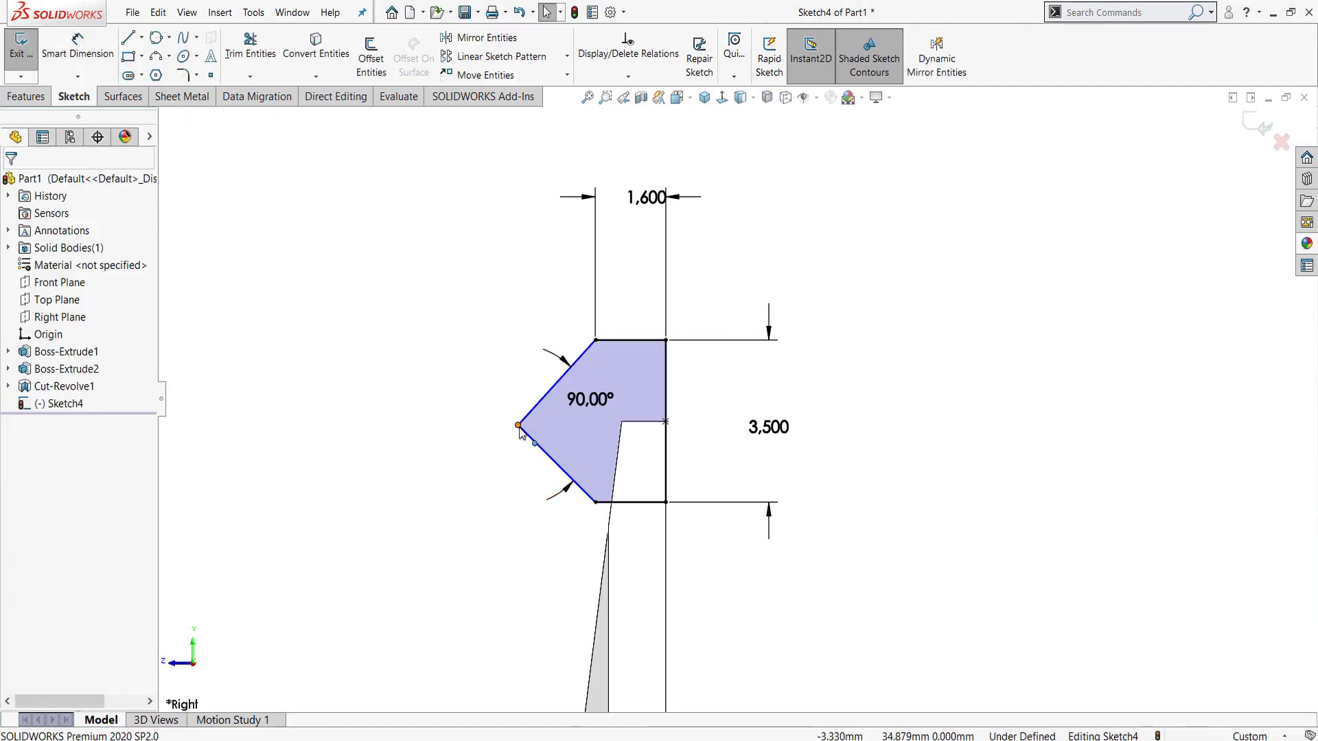
Make the left tip point level with the right-hand point, fully defining the sketch
{"action": "left_click", "coordinate": [518, 425]}
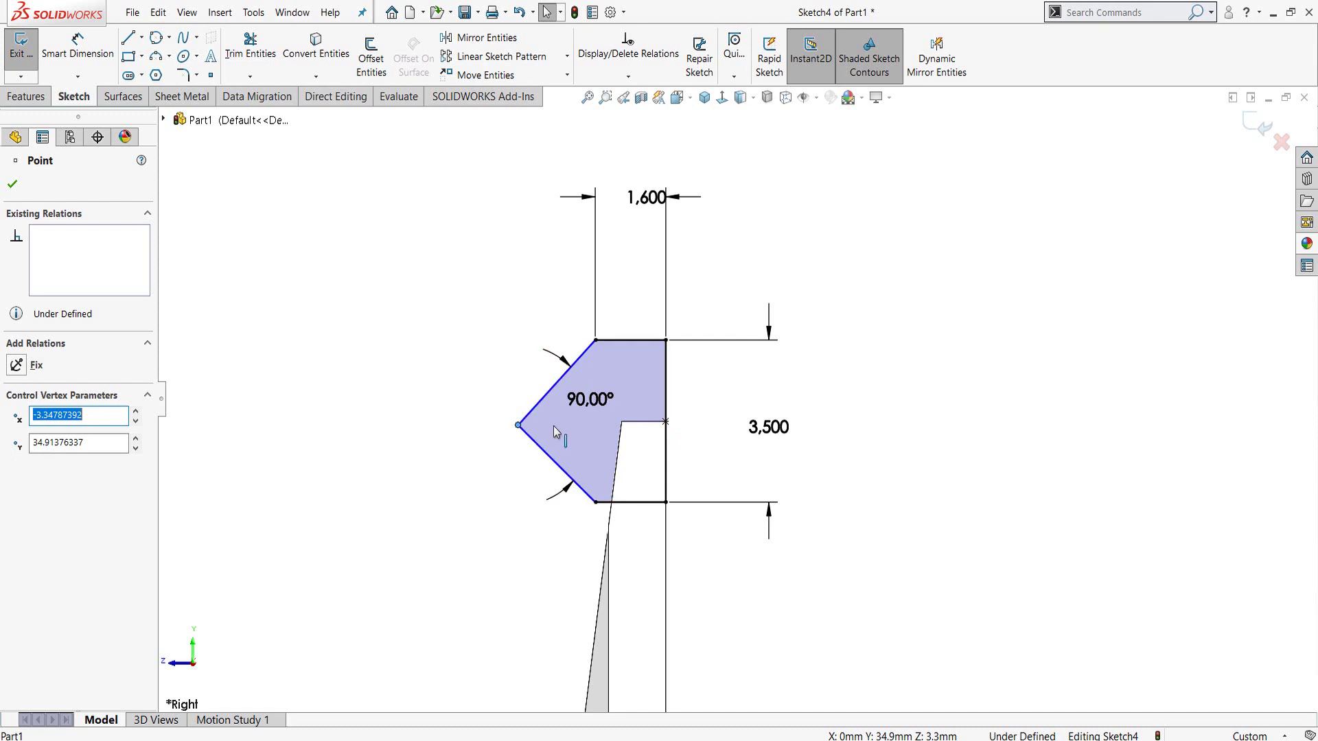
{"action": "left_click", "coordinate": [666, 422], "text": "ctrl"}
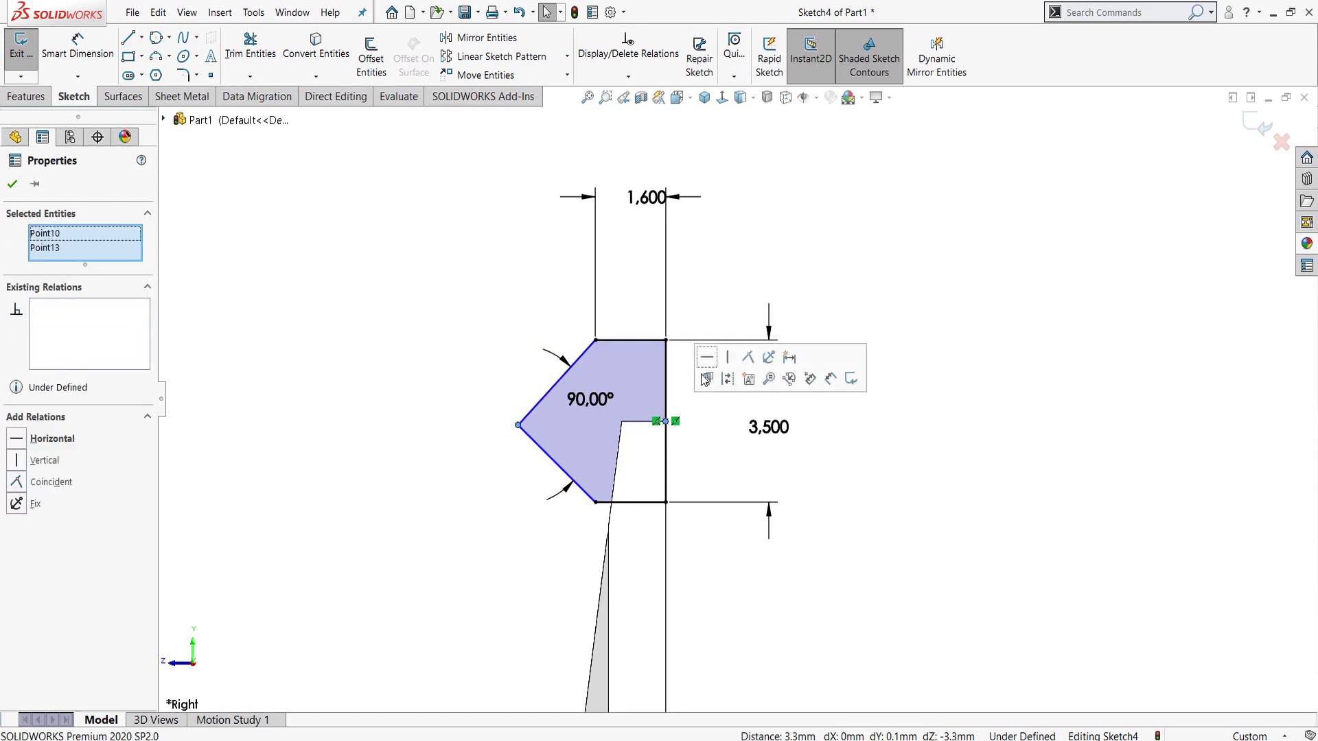
{"action": "left_click", "coordinate": [707, 357]}
{"action": "left_click", "coordinate": [1042, 496]}
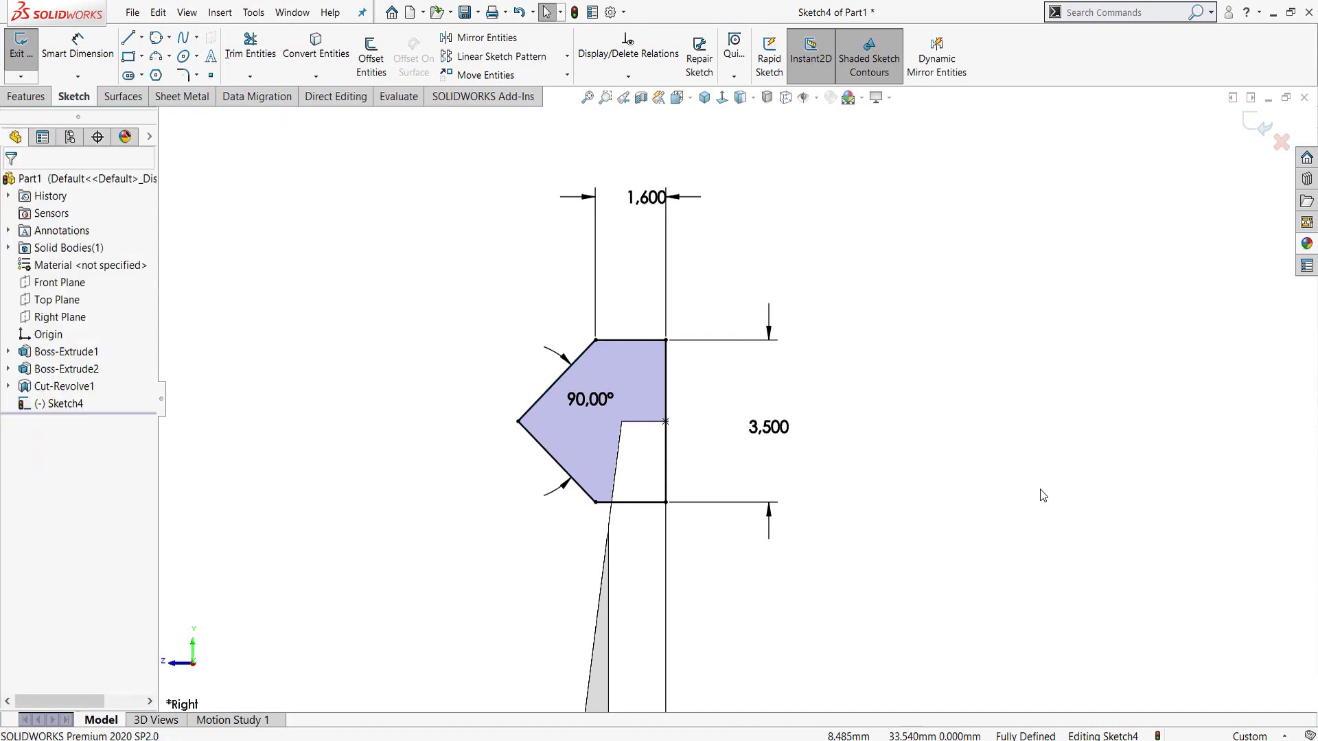
{"action": "scroll", "coordinate": [869, 419], "scroll_direction": "up", "scroll_amount": 2}
{"action": "scroll", "coordinate": [797, 447], "scroll_direction": "up", "scroll_amount": 4}
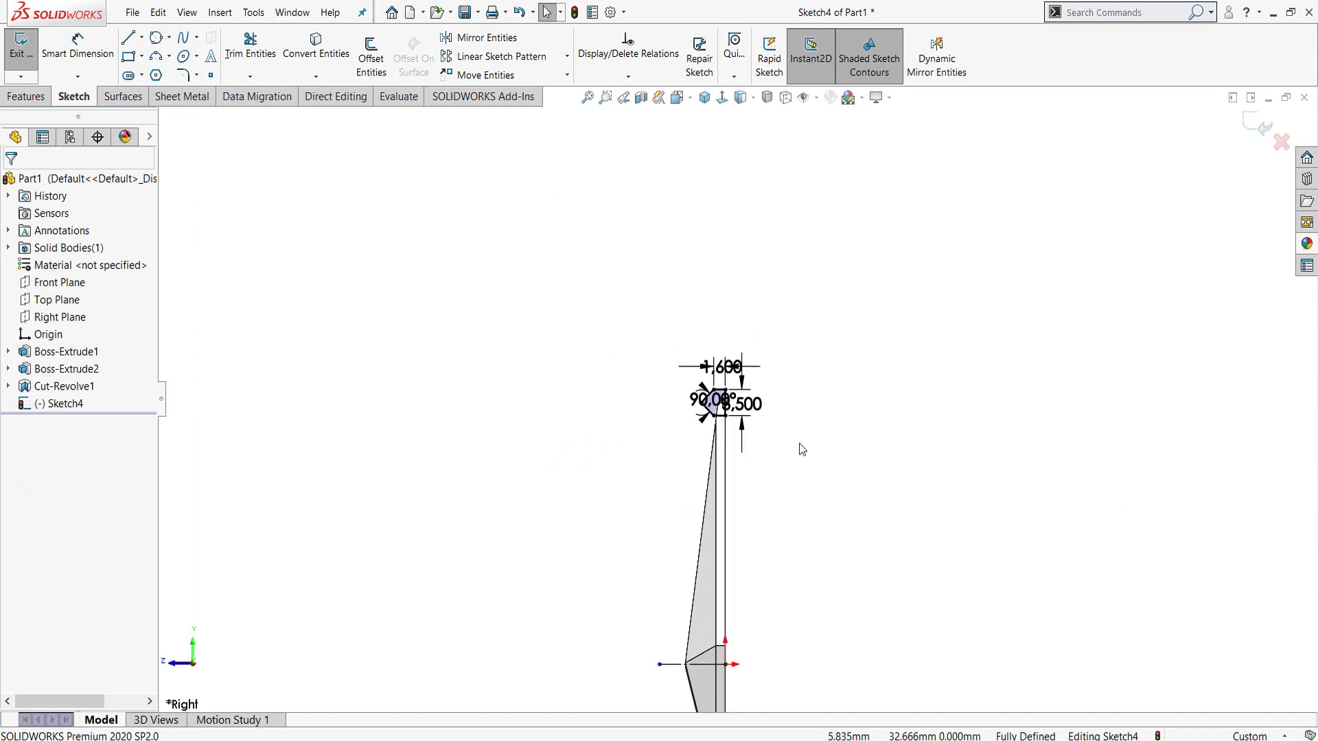
Revolve Sketch4 a full 360° about Line1 into Revolve1, the ring around the star
{"action": "left_click", "coordinate": [4, 95]}
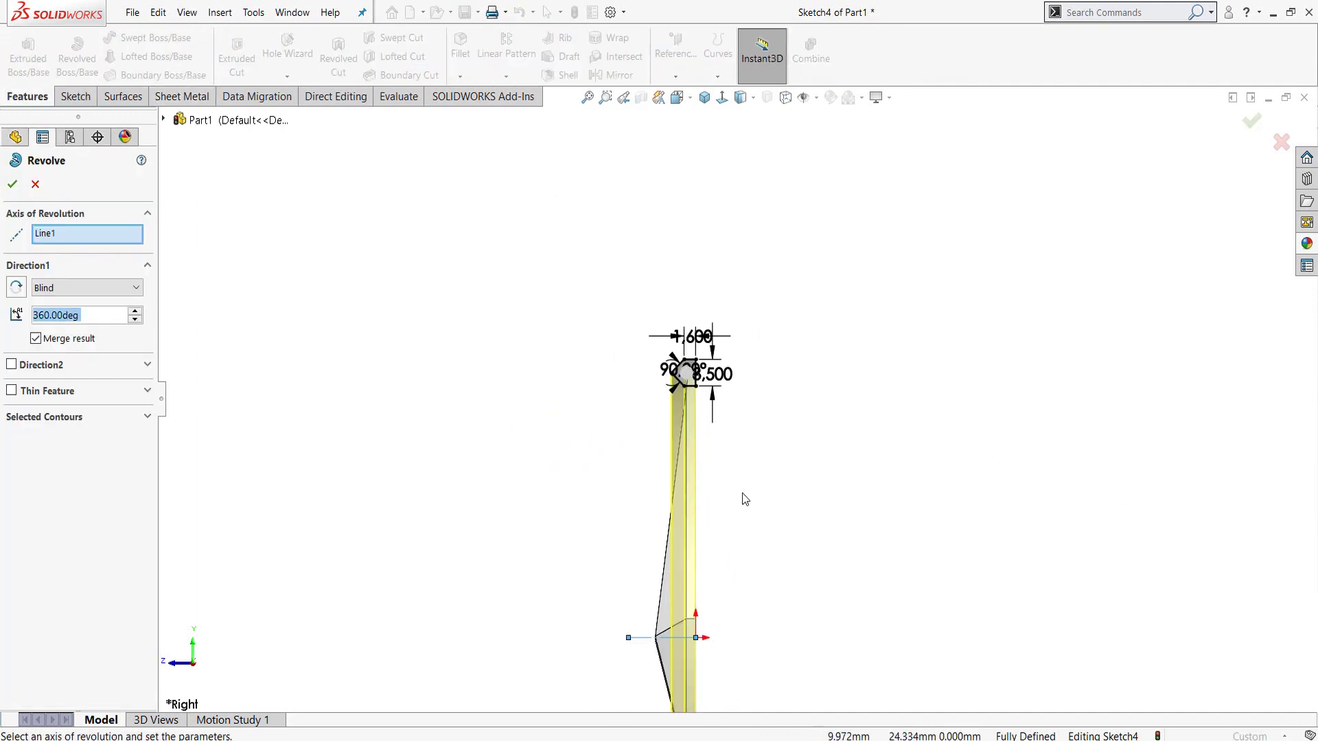
{"action": "middle_click_drag", "start_coordinate": [671, 512], "coordinate": [638, 480]}
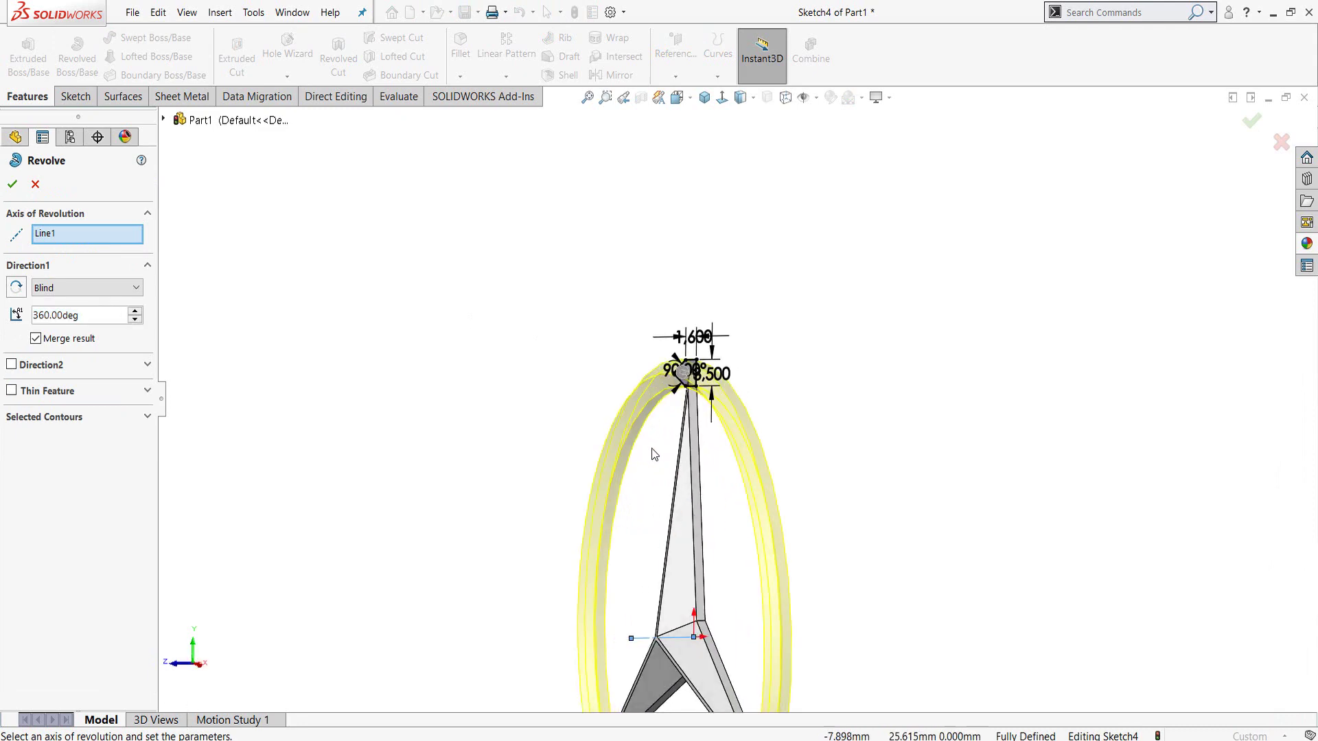
{"action": "scroll", "coordinate": [653, 454], "scroll_direction": "up", "scroll_amount": 3}
{"action": "scroll", "coordinate": [736, 434], "scroll_direction": "down", "scroll_amount": 2}
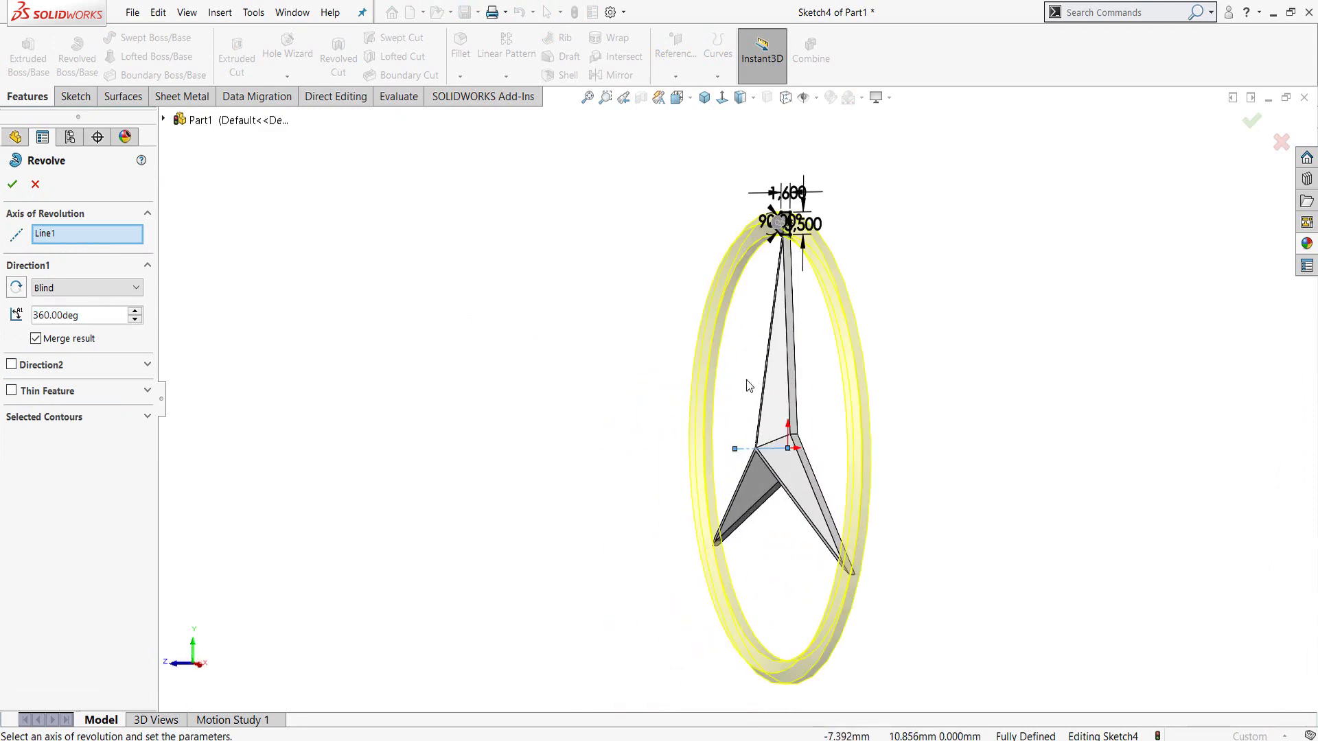
{"action": "mouse_move", "coordinate": [748, 386]}
{"action": "middle_mouse_down"}
{"action": "mouse_move", "coordinate": [735, 368]}
{"action": "mouse_move", "coordinate": [780, 469]}
{"action": "mouse_move", "coordinate": [706, 415]}
{"action": "mouse_move", "coordinate": [703, 365]}
{"action": "mouse_move", "coordinate": [694, 370]}
{"action": "middle_mouse_up"}
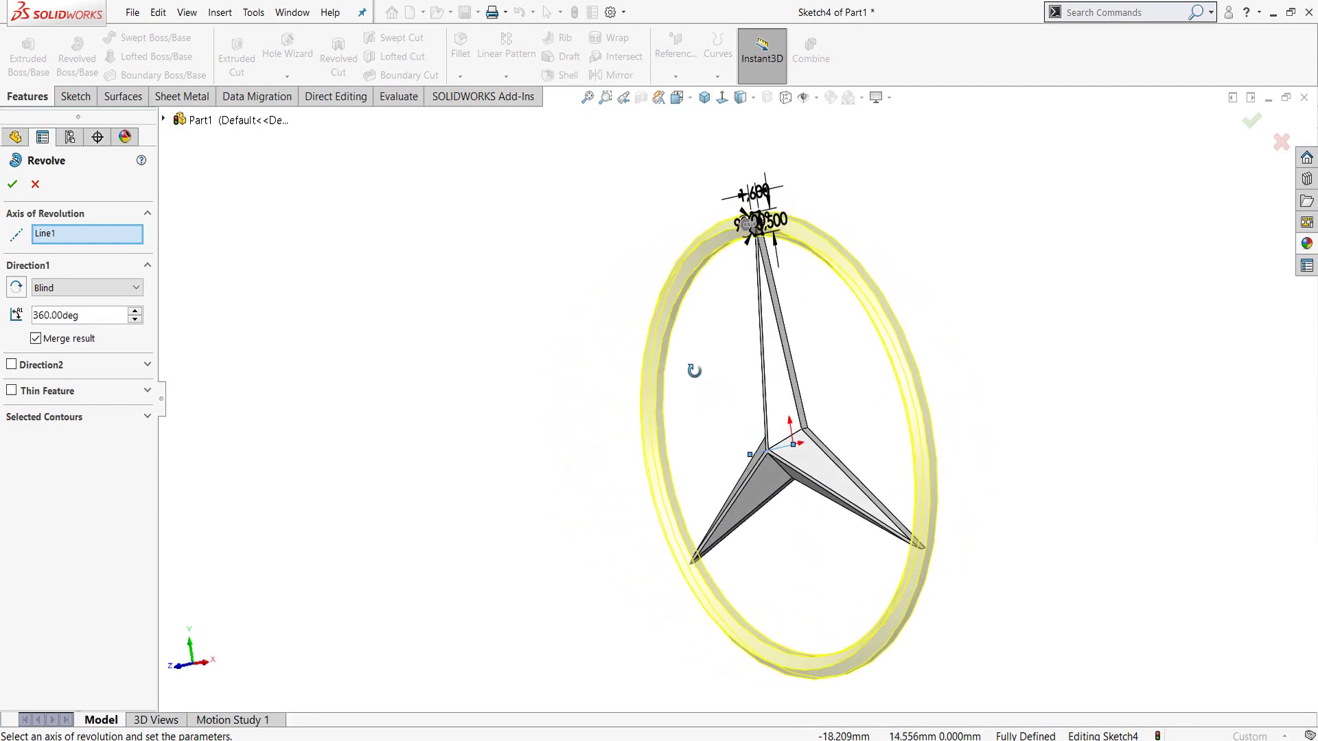
{"action": "left_click", "coordinate": [7, 184]}
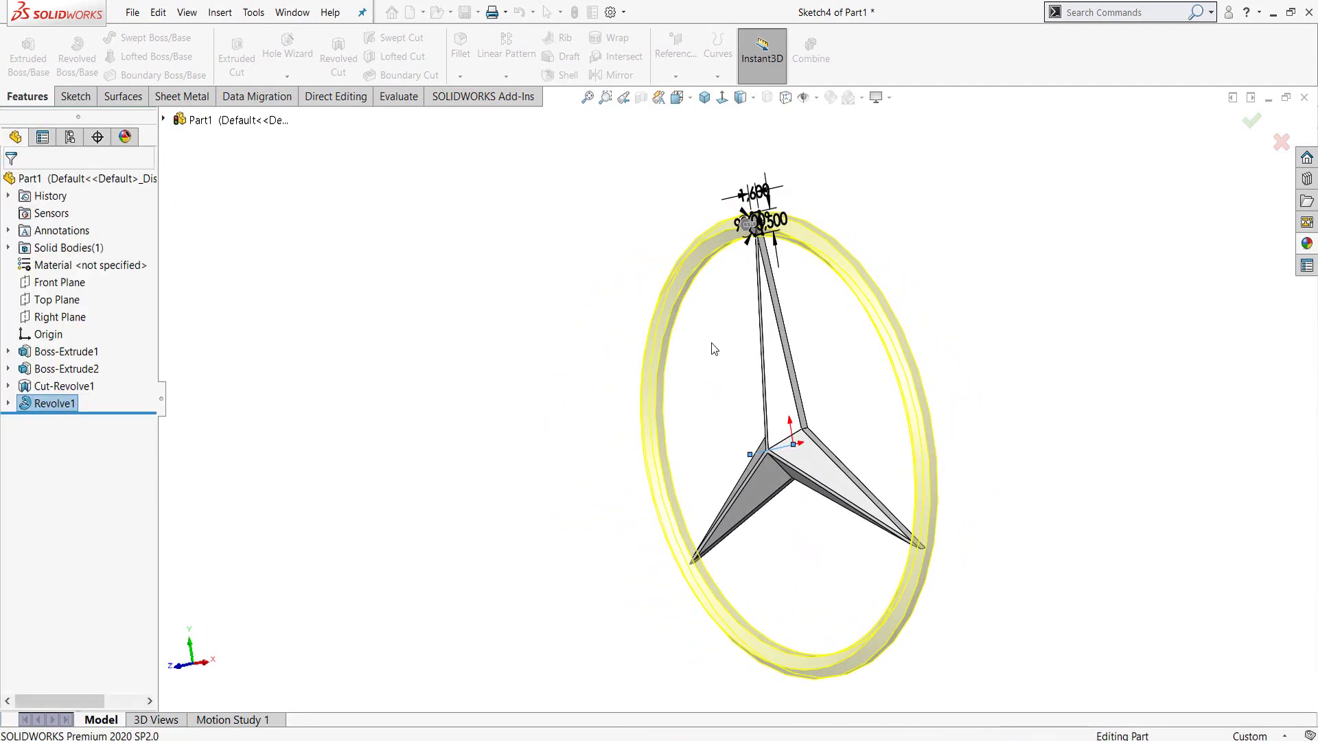
Add a 0.5 mm fillet to the ring's front edge
{"action": "middle_click_drag", "start_coordinate": [709, 345], "coordinate": [842, 336]}
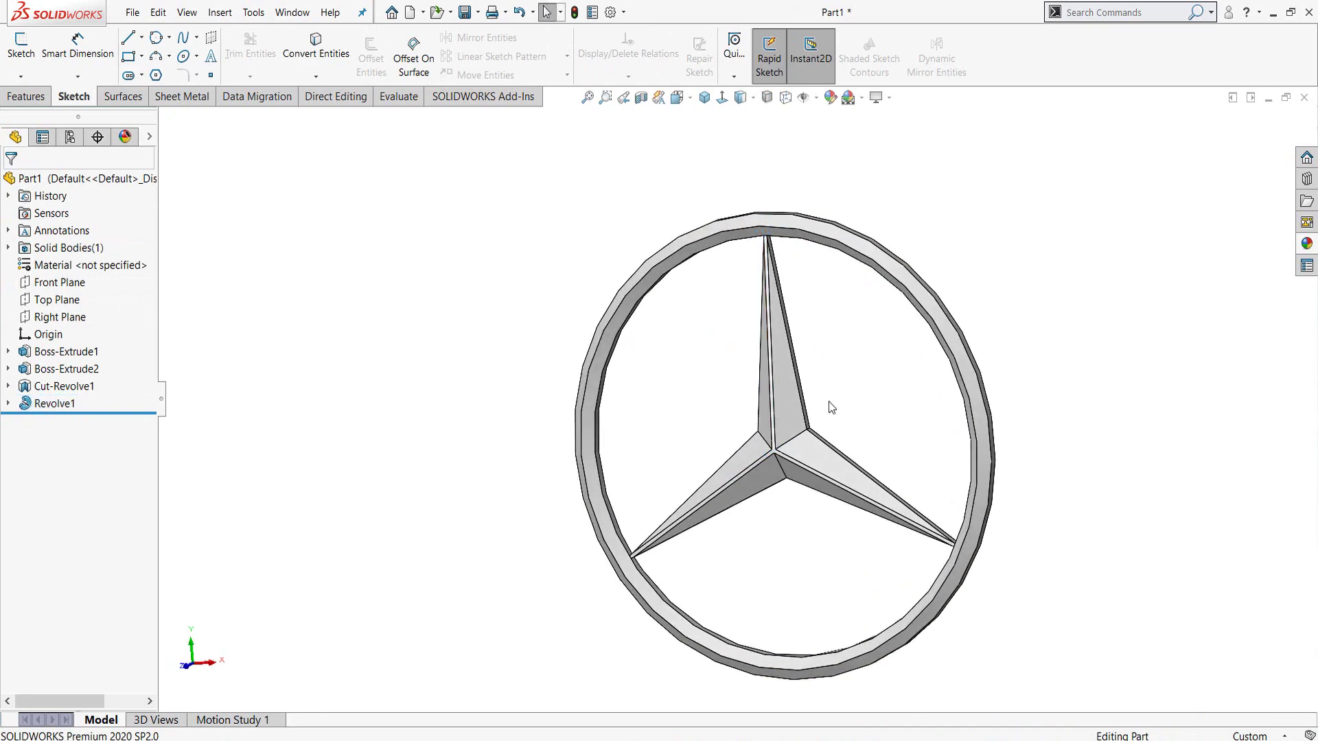
{"action": "mouse_move", "coordinate": [831, 407]}
{"action": "middle_mouse_down"}
{"action": "mouse_move", "coordinate": [830, 332]}
{"action": "mouse_move", "coordinate": [817, 383]}
{"action": "mouse_move", "coordinate": [833, 421]}
{"action": "mouse_move", "coordinate": [707, 290]}
{"action": "middle_mouse_up"}
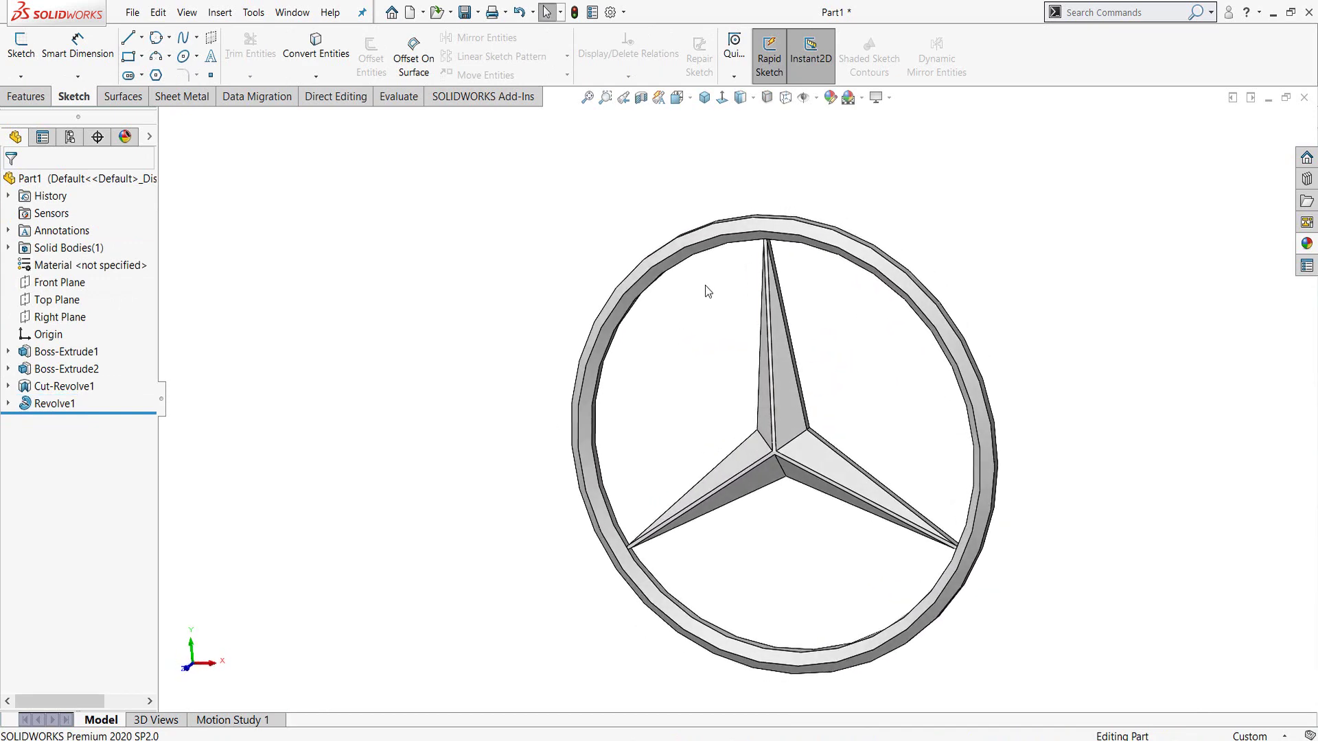
{"action": "scroll", "coordinate": [686, 268], "scroll_direction": "down", "scroll_amount": 3}
{"action": "left_click", "coordinate": [647, 259]}
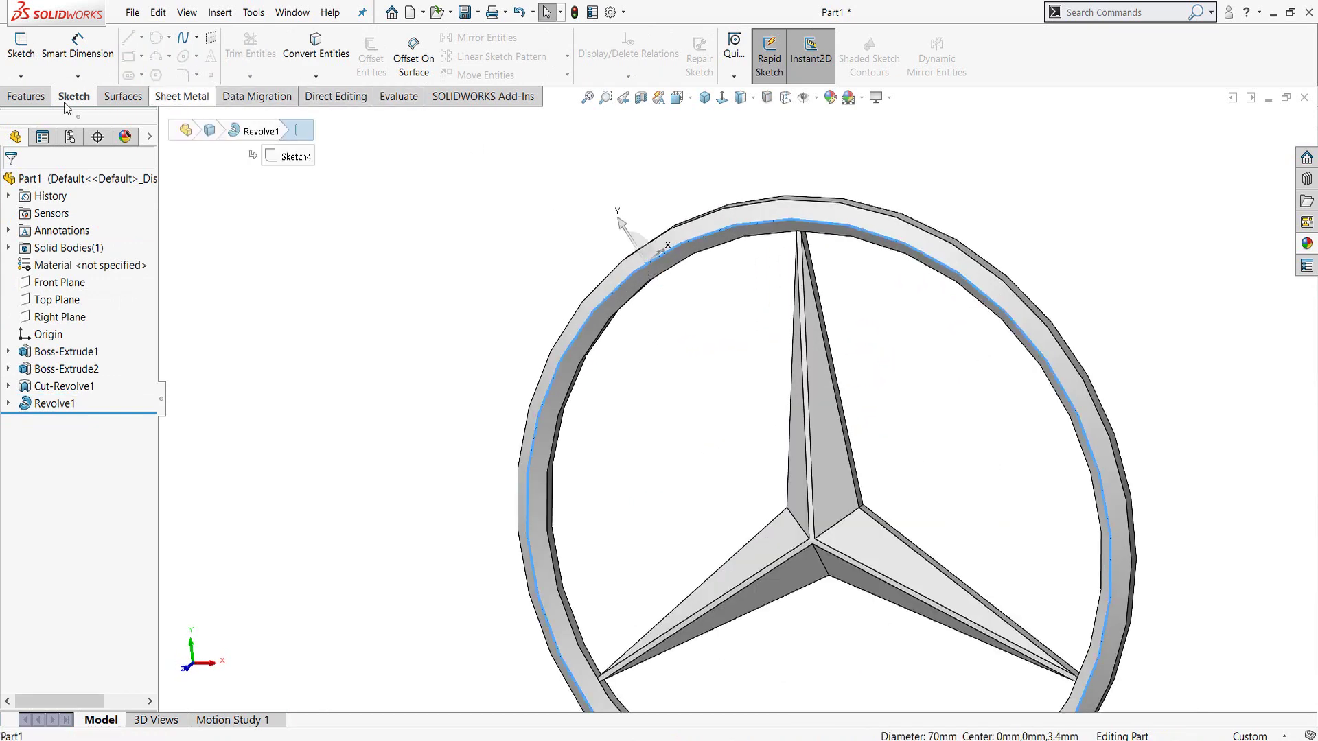
{"action": "left_click", "coordinate": [27, 97]}
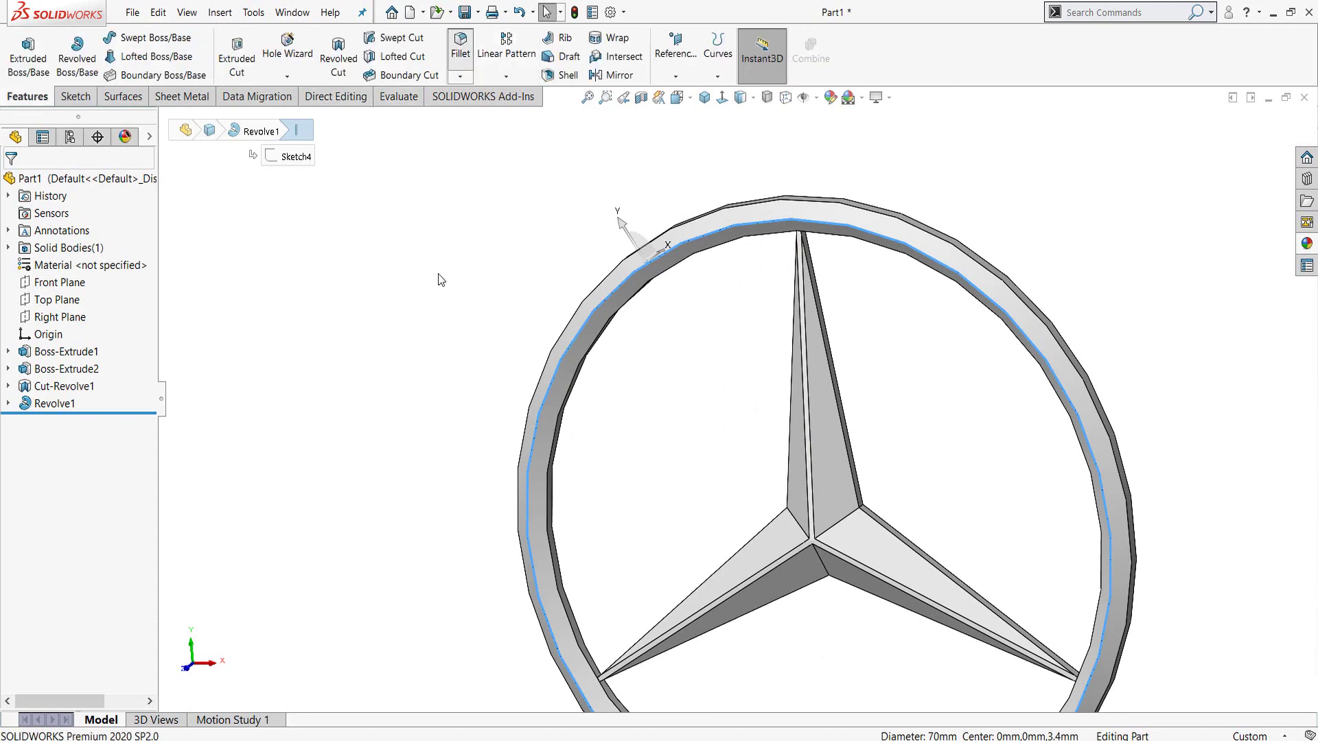
{"action": "type", "text": "0.5"}
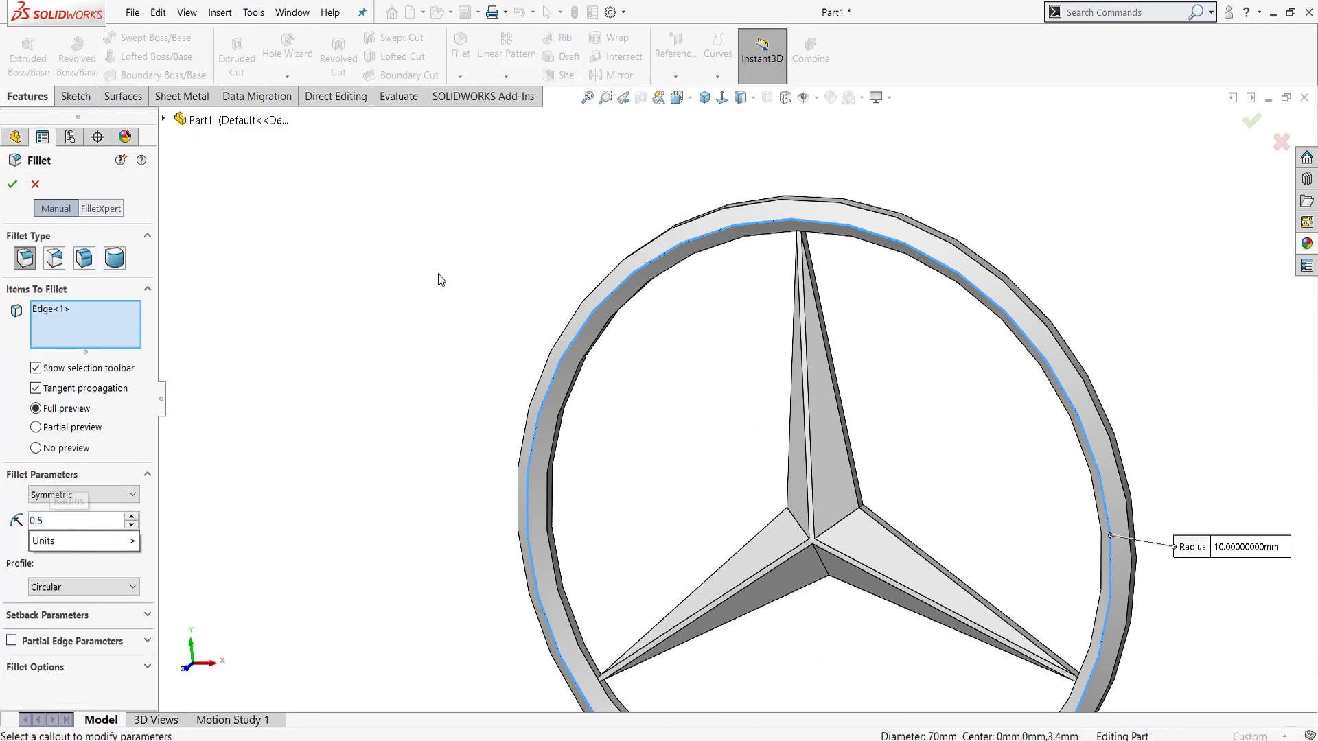
{"action": "key", "text": "Return"}
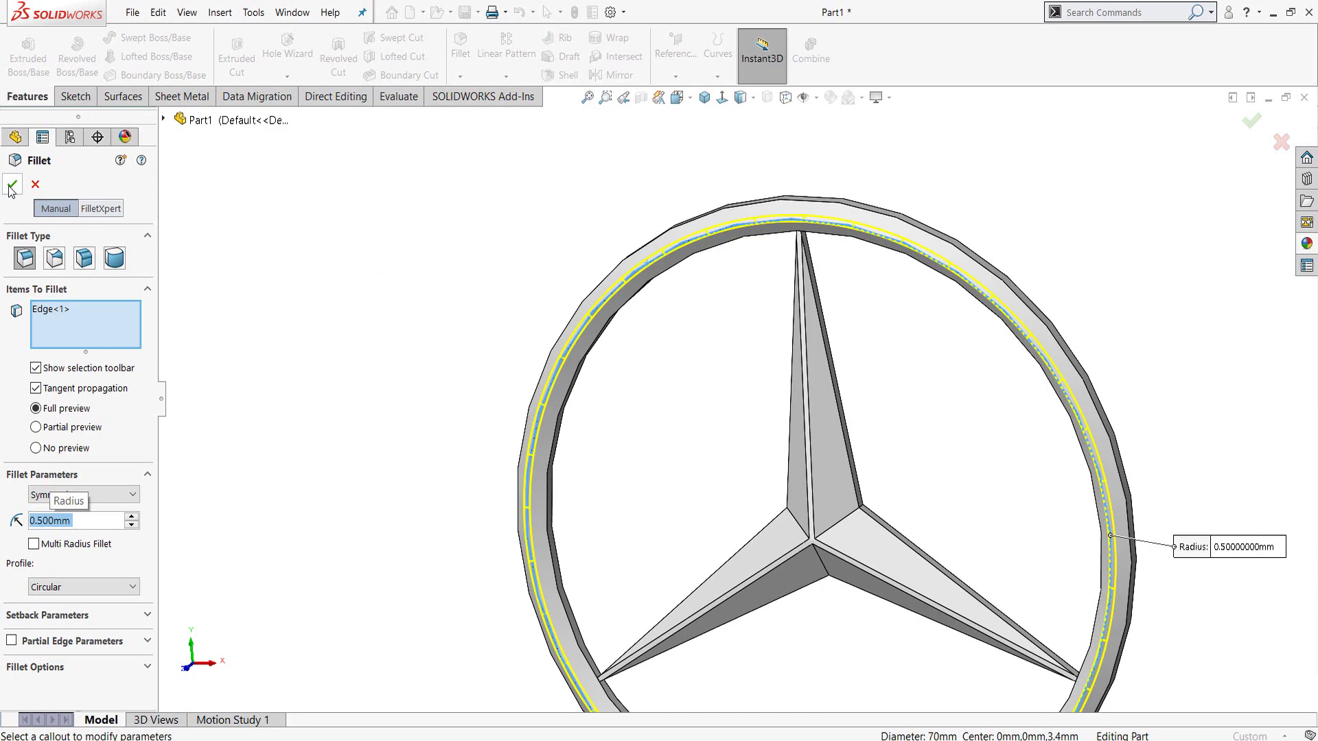
{"action": "left_click", "coordinate": [11, 187]}
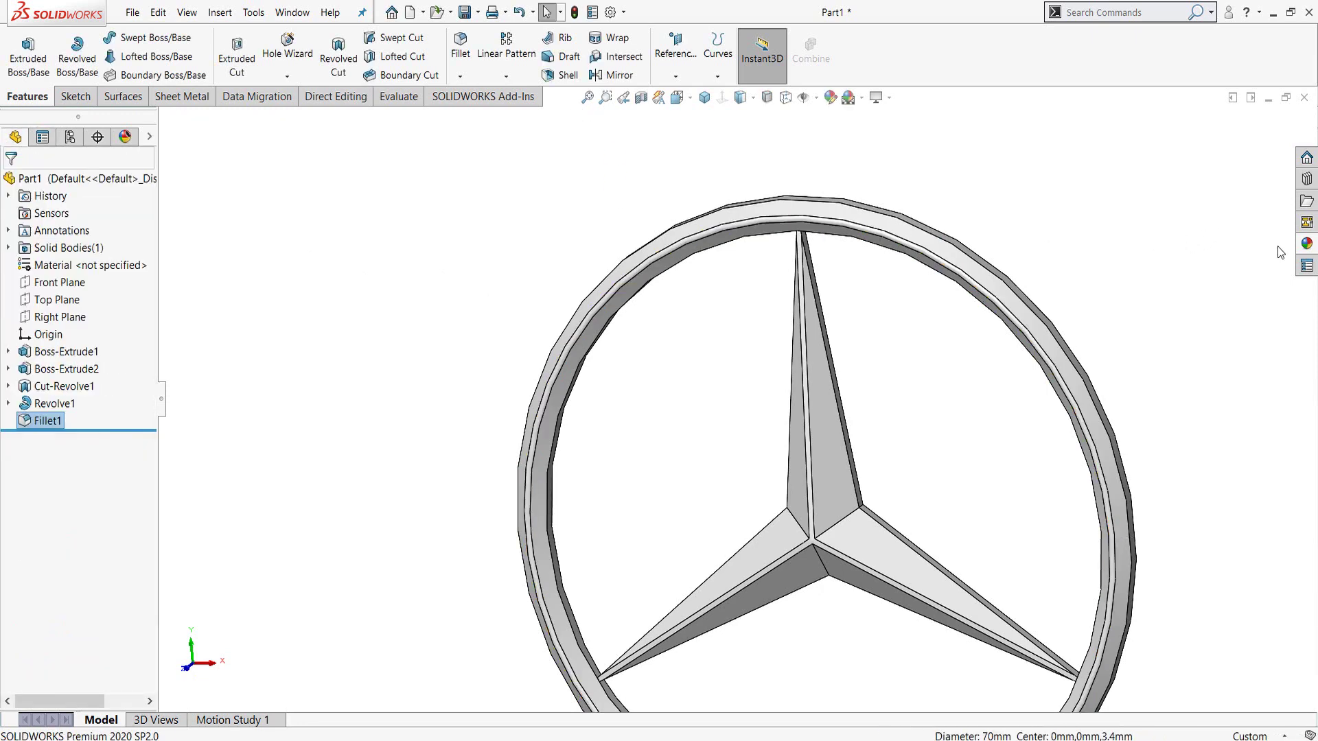
Preview copper, brass and bronze metals, then apply a polished metal finish to the whole part
{"action": "left_click", "coordinate": [1306, 246]}
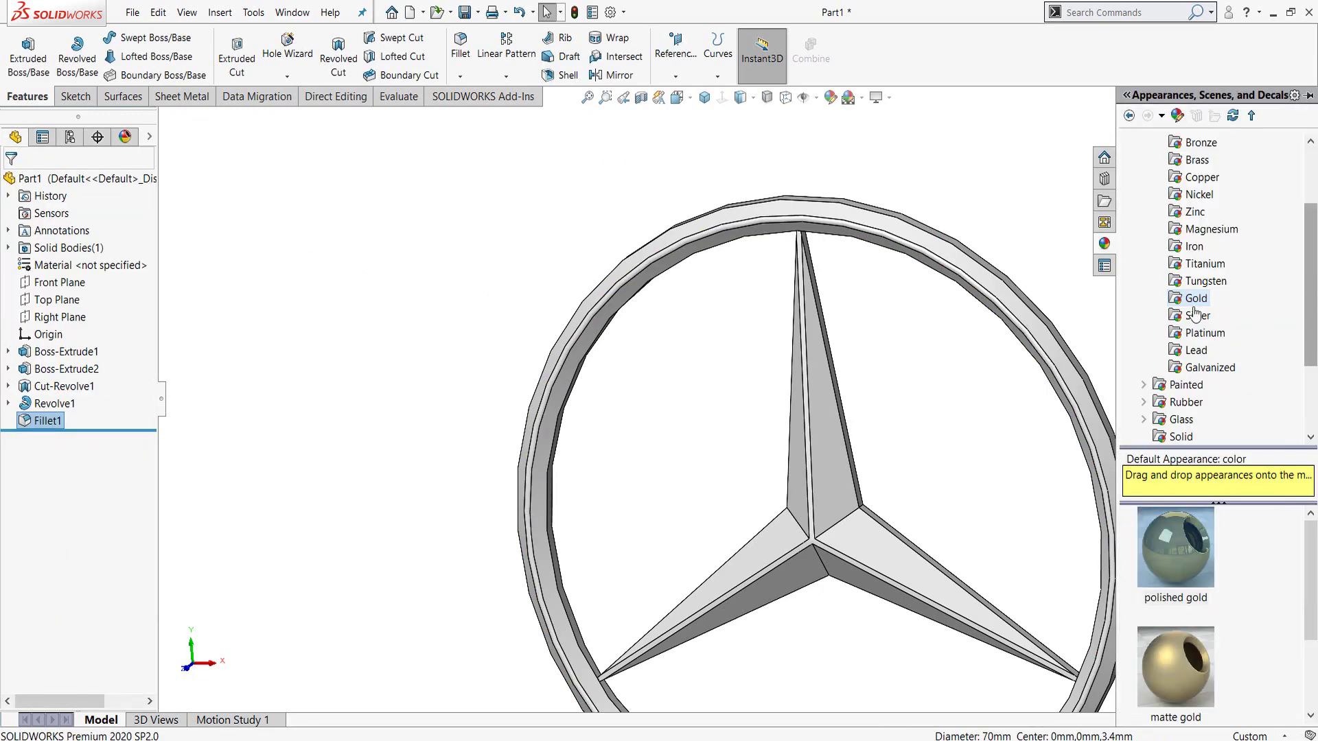
{"action": "left_click", "coordinate": [1200, 178]}
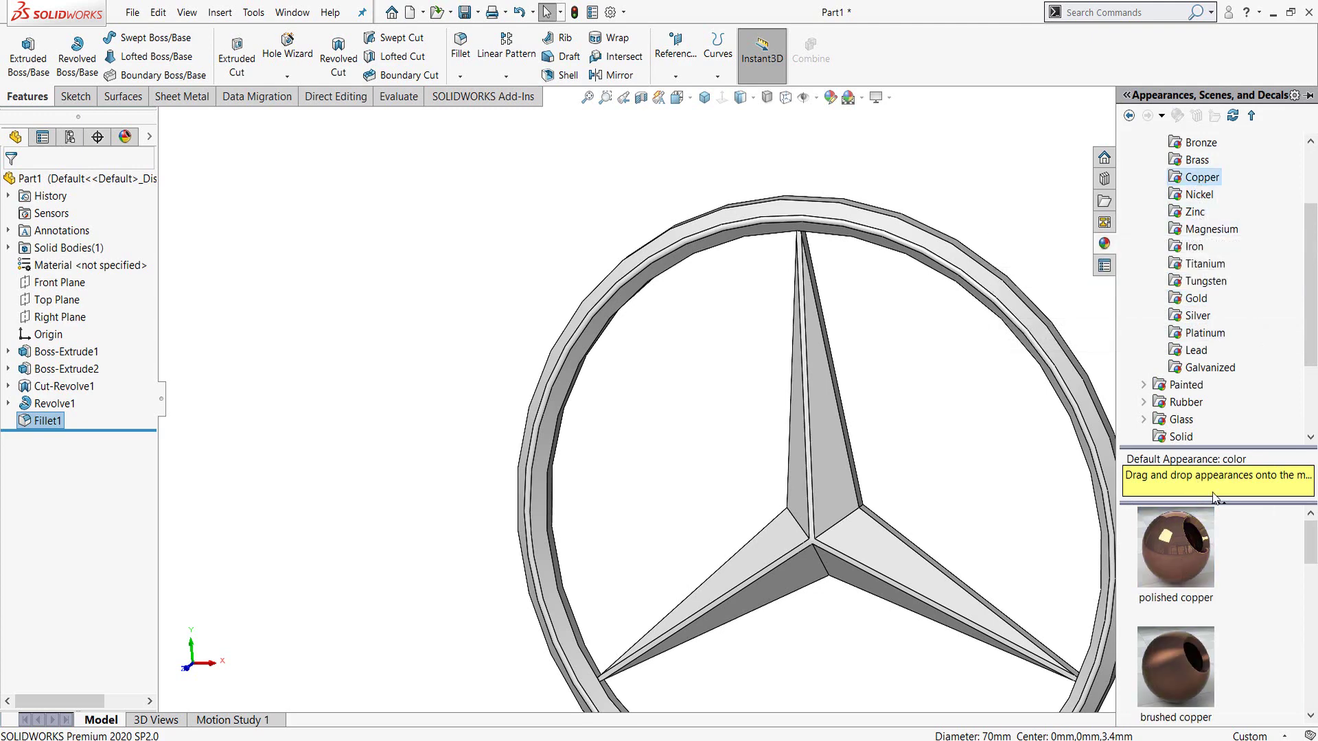
{"action": "left_click", "coordinate": [1195, 157]}
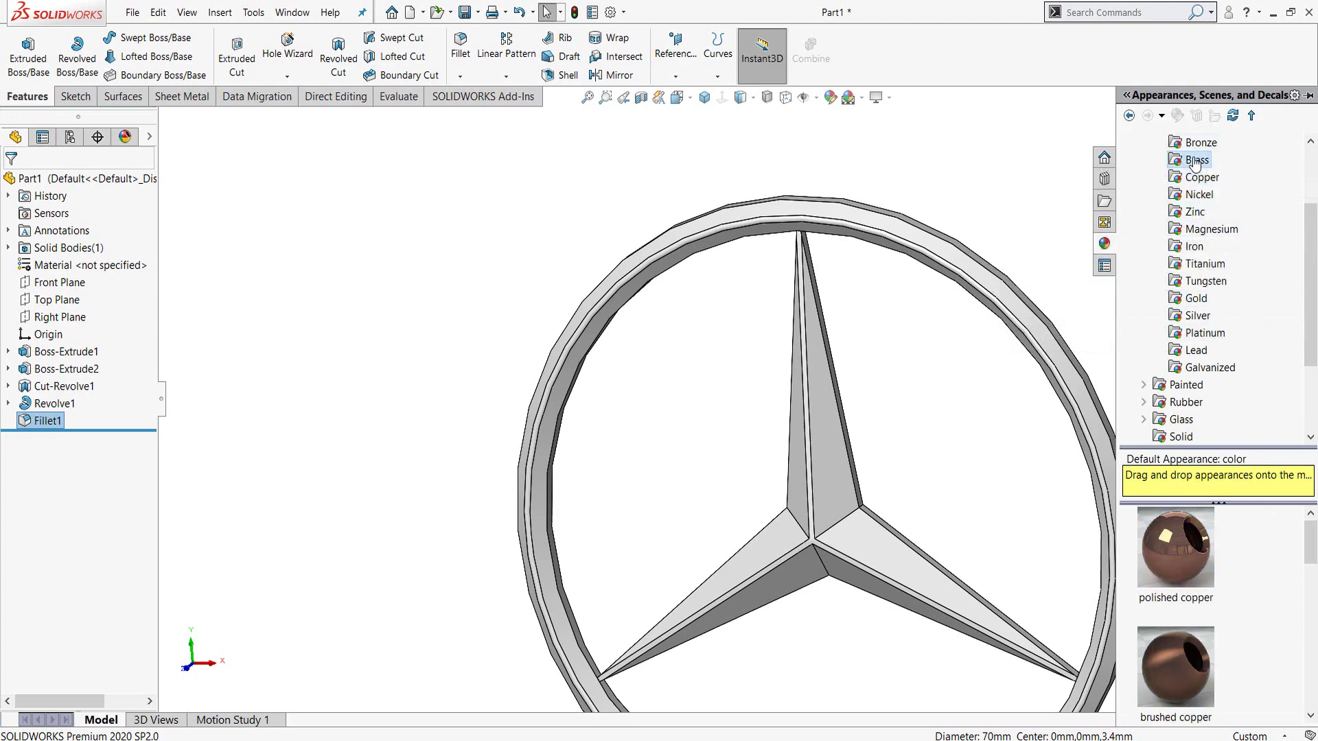
{"action": "left_click", "coordinate": [1200, 142]}
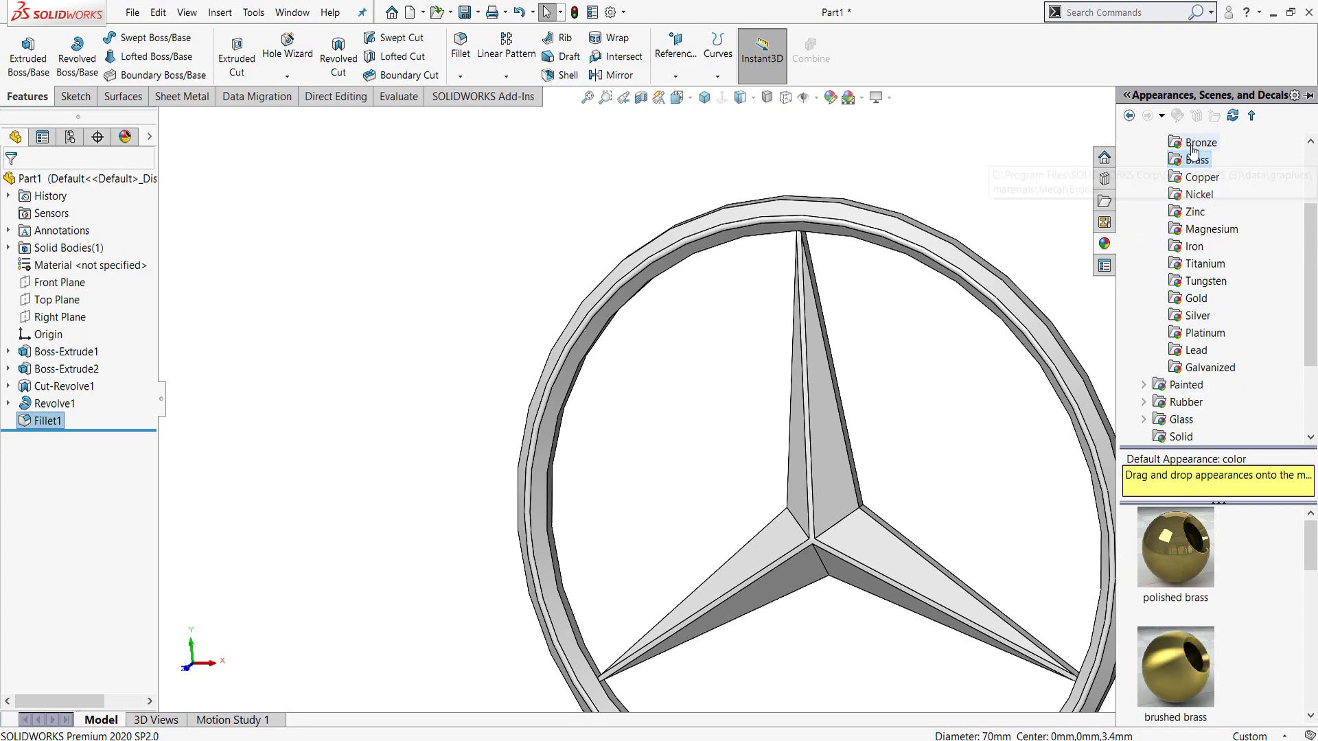
{"action": "mouse_move", "coordinate": [1195, 552]}
{"action": "left_mouse_down"}
{"action": "mouse_move", "coordinate": [1101, 489]}
{"action": "mouse_move", "coordinate": [938, 260]}
{"action": "left_mouse_up"}
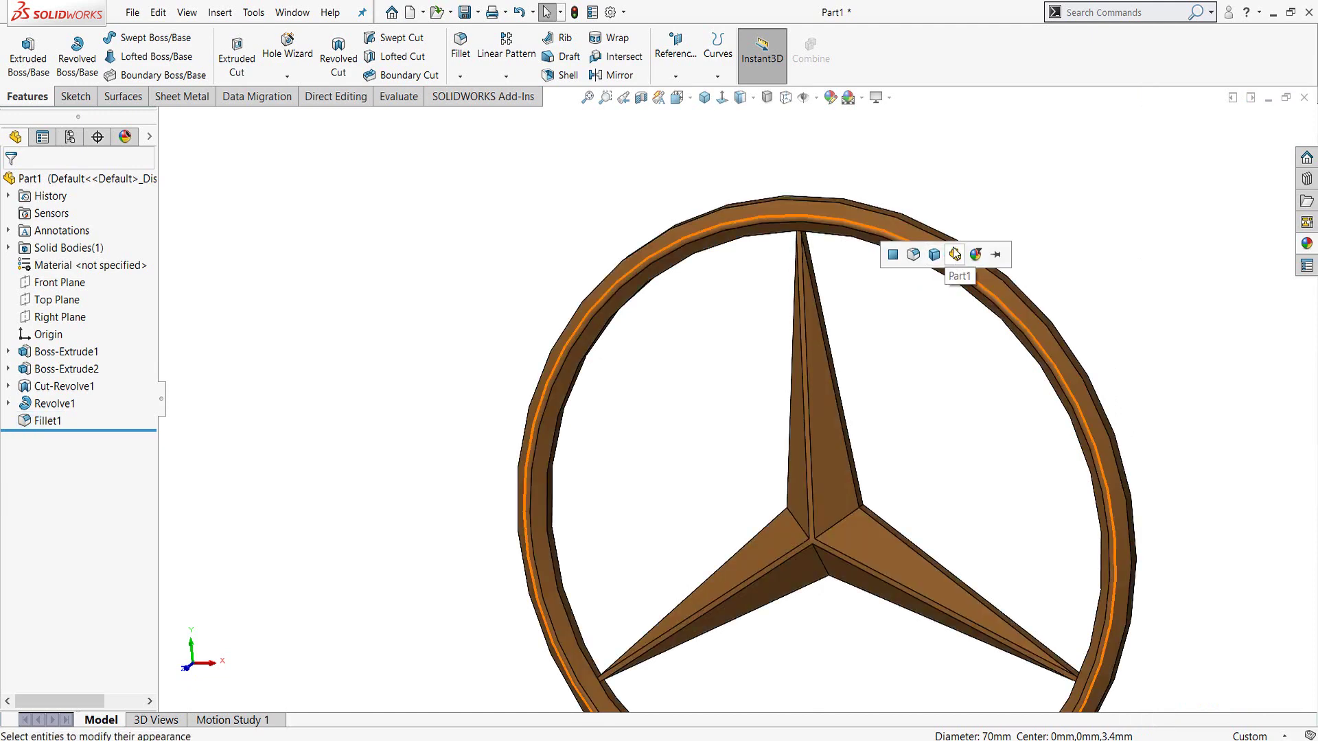
{"action": "left_click", "coordinate": [954, 256]}
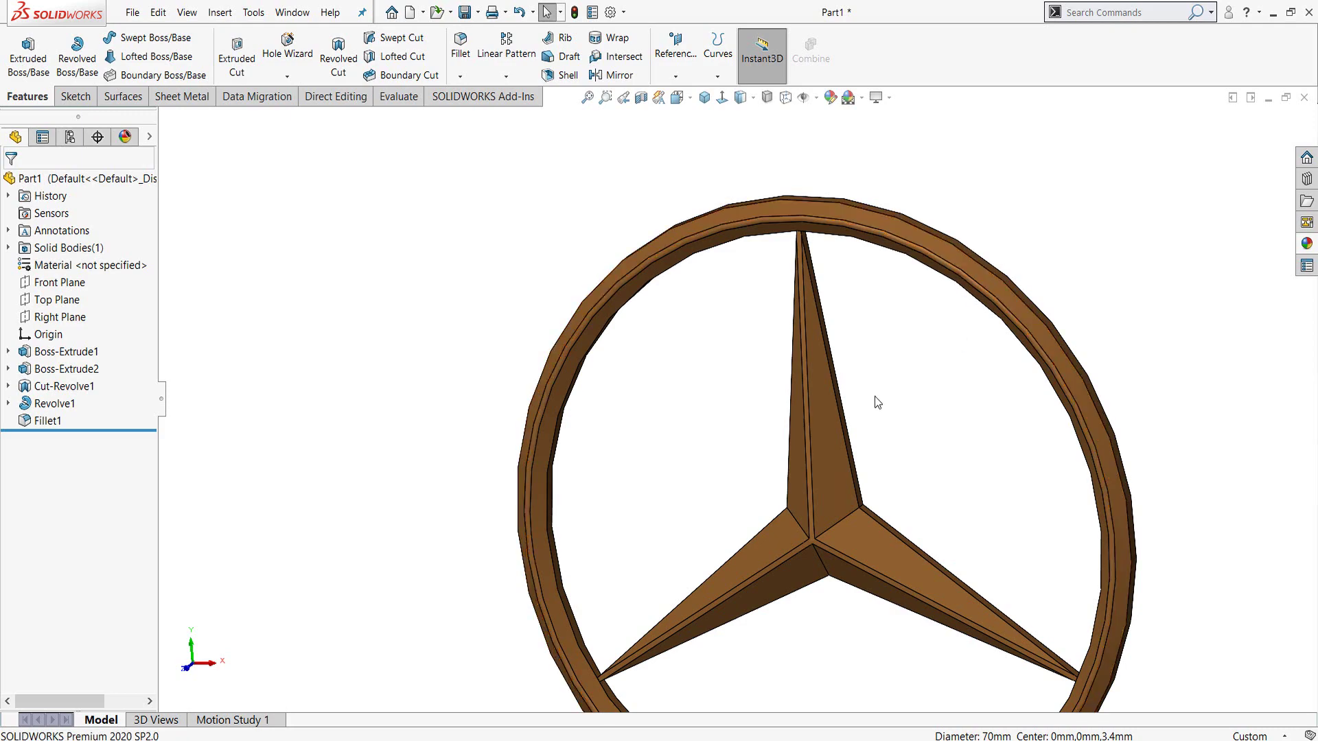